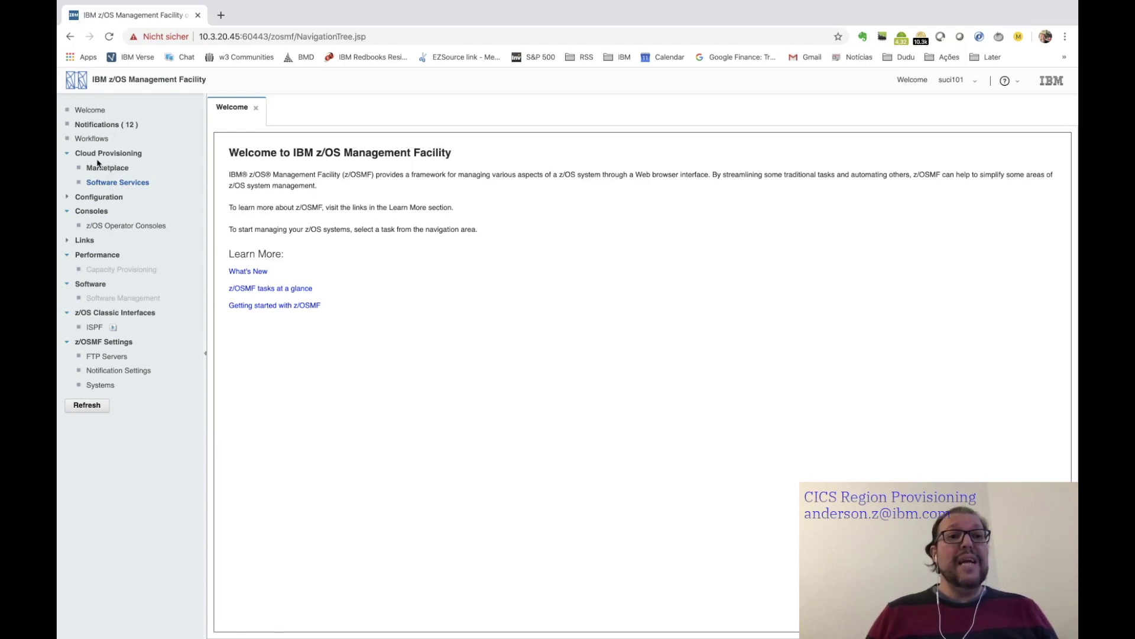
- Open Cloud Provisioning > Software Services to see CICS, CTRL, REG-DB2, REG-MQ and ZOSCONNECT
click(118, 185)
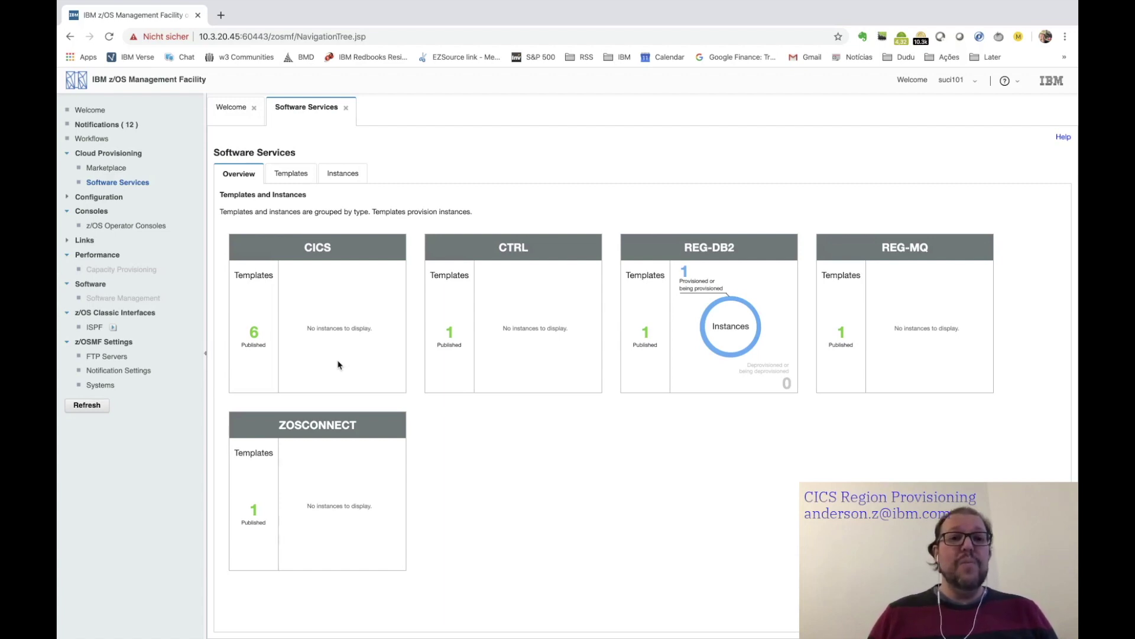
- Show the Software Services templates list and select the cics55_DEMOPLX template
click(291, 173)
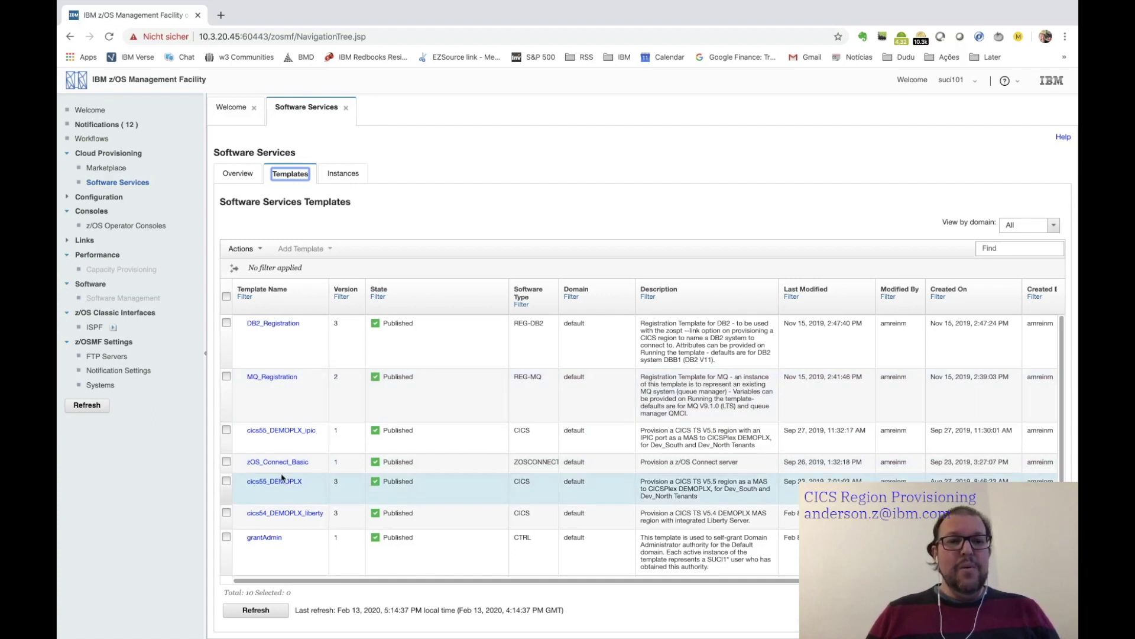
click(226, 481)
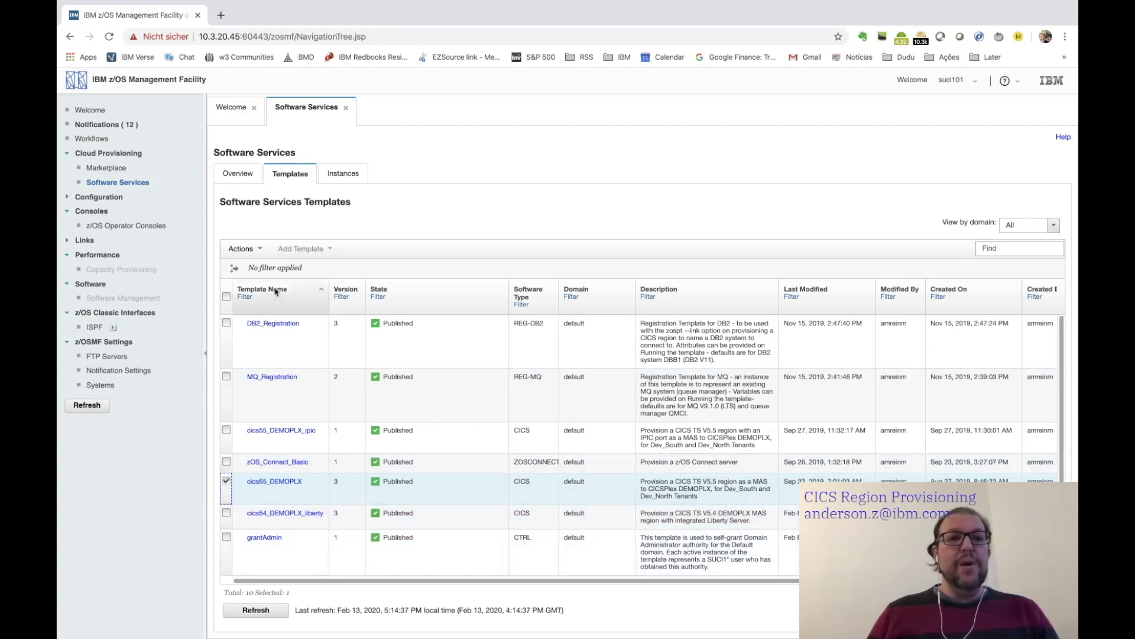
- Open the Actions menu for the selected cics55_DEMOPLX template
click(260, 249)
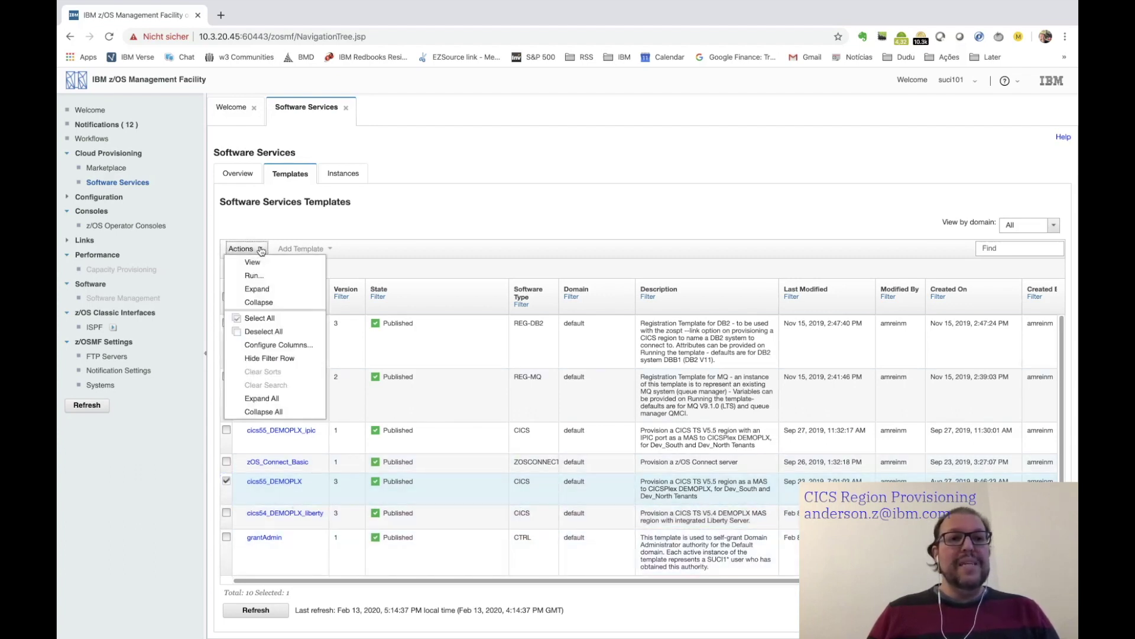
- Run cics55_DEMOPLX with associated tenant Dev_South to provision instance CICS_CICSS000
click(263, 278)
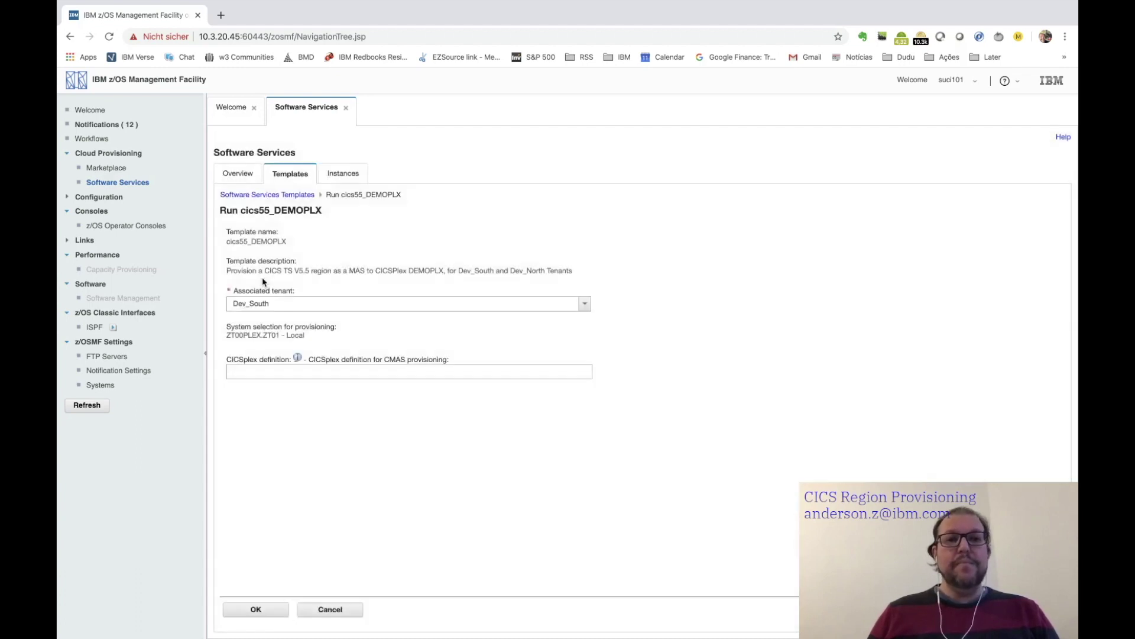
click(586, 305)
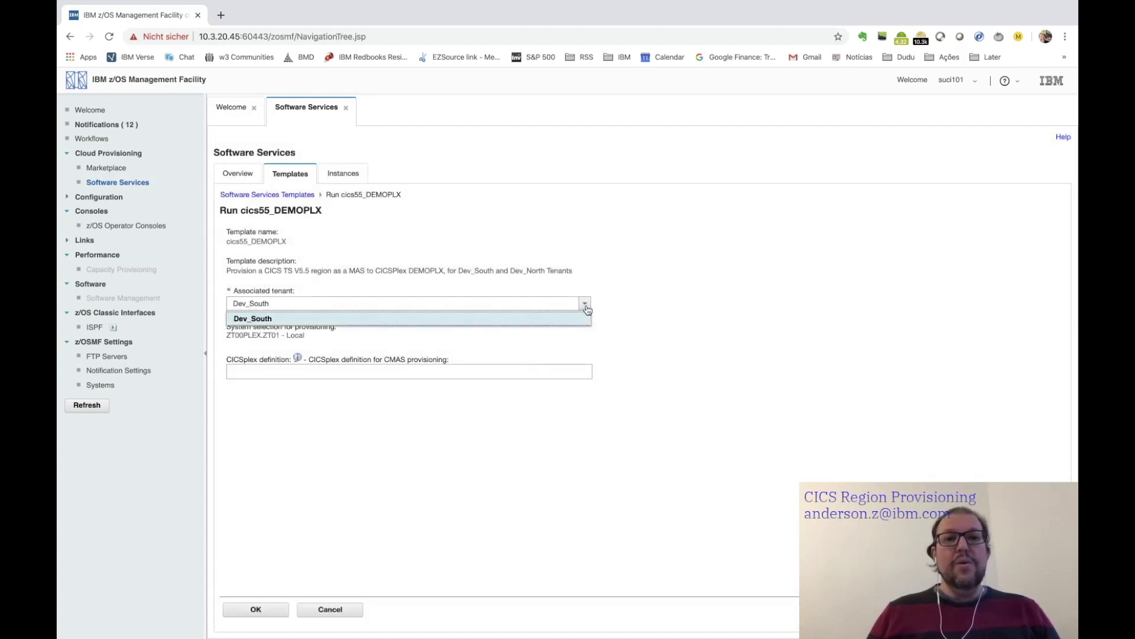
click(586, 304)
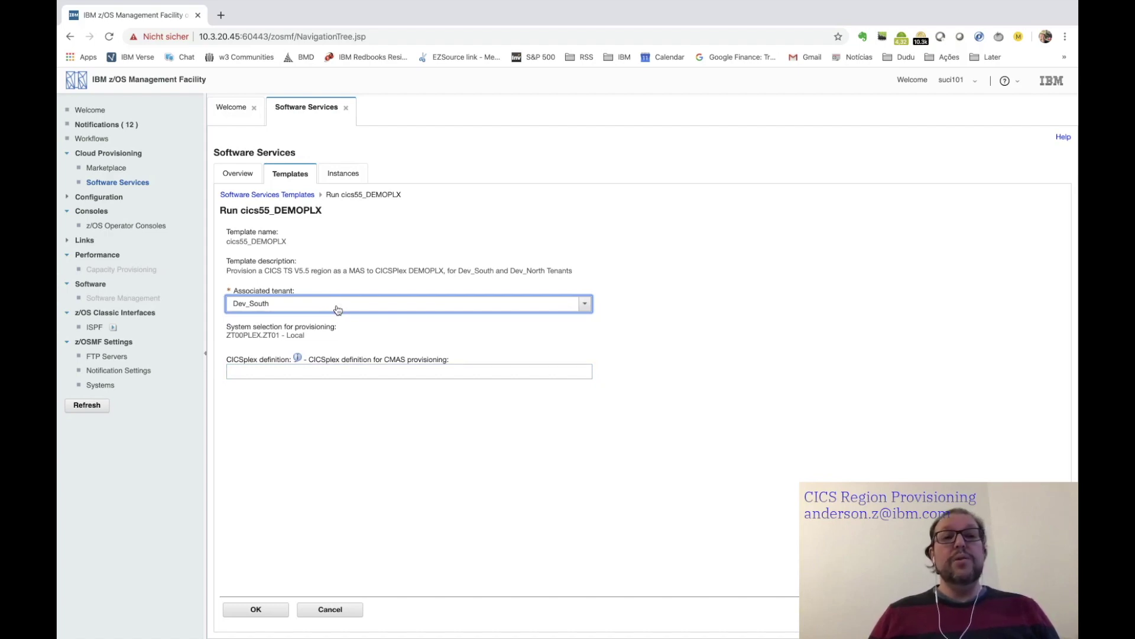
click(585, 304)
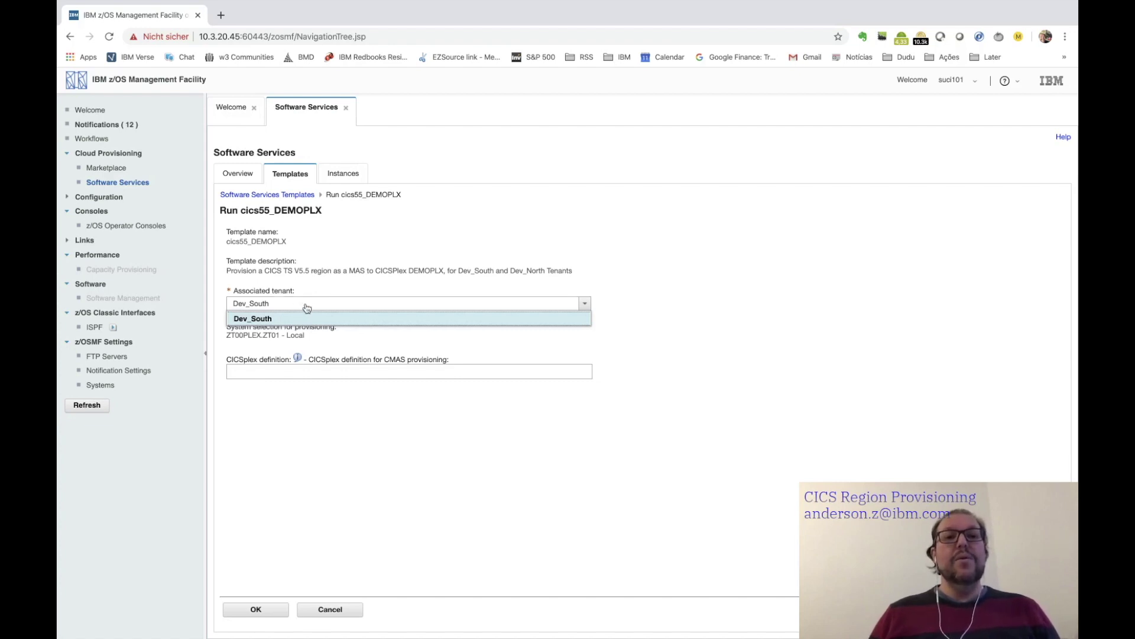
click(308, 306)
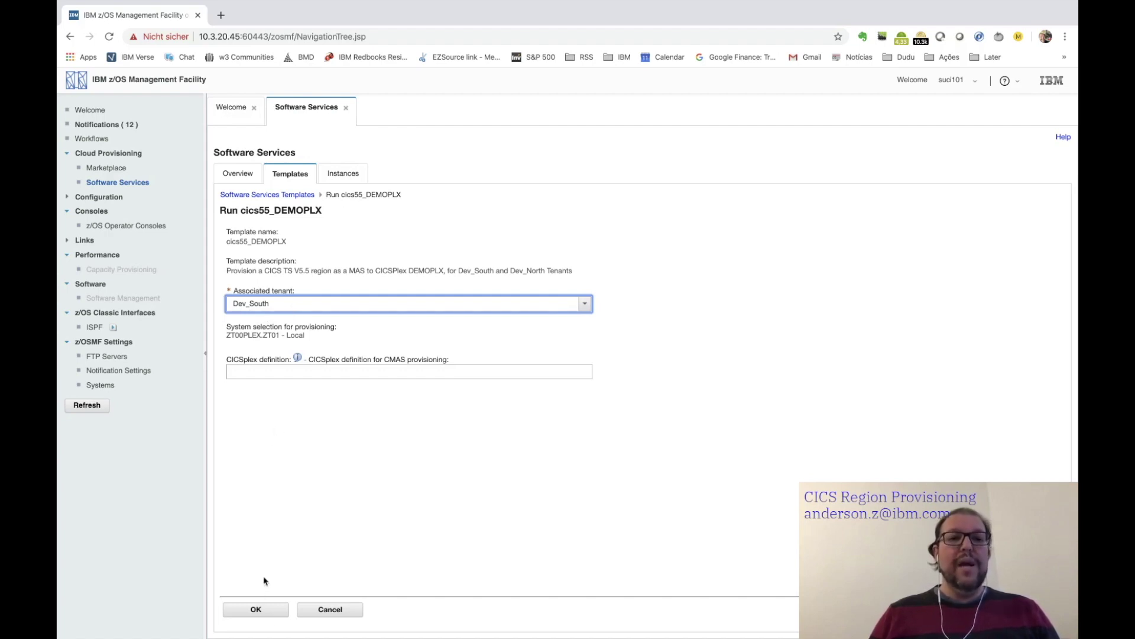
click(261, 611)
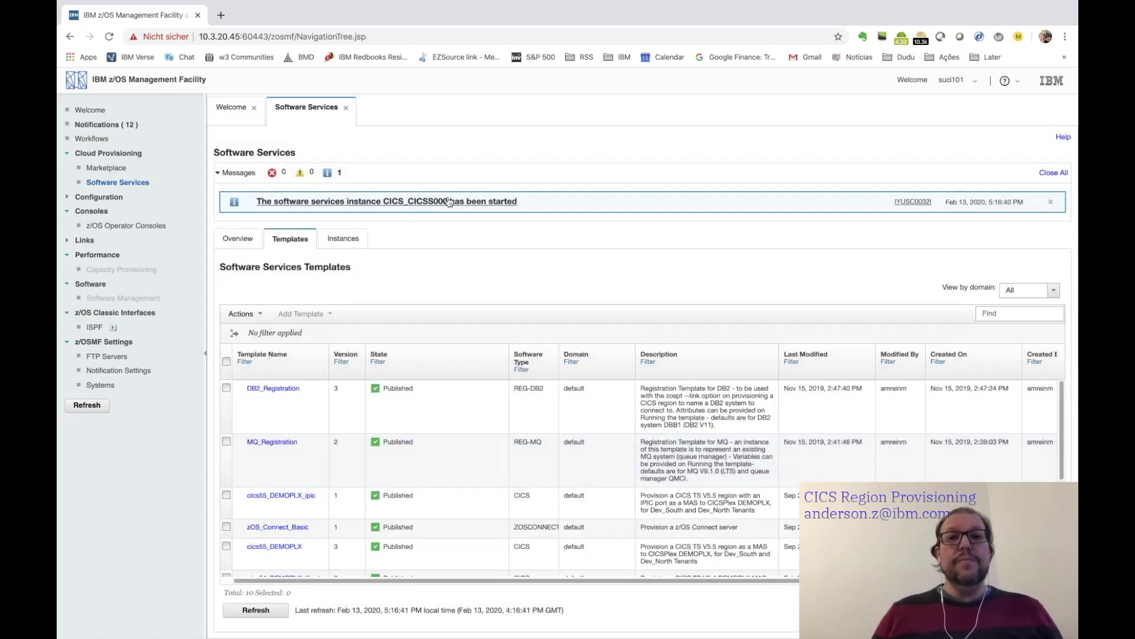
- Check the IYUSC0032I message help, then list CICS instances showing CICS_CICSS000 Provisioned on ZT00PLEX.ZT01
click(914, 202)
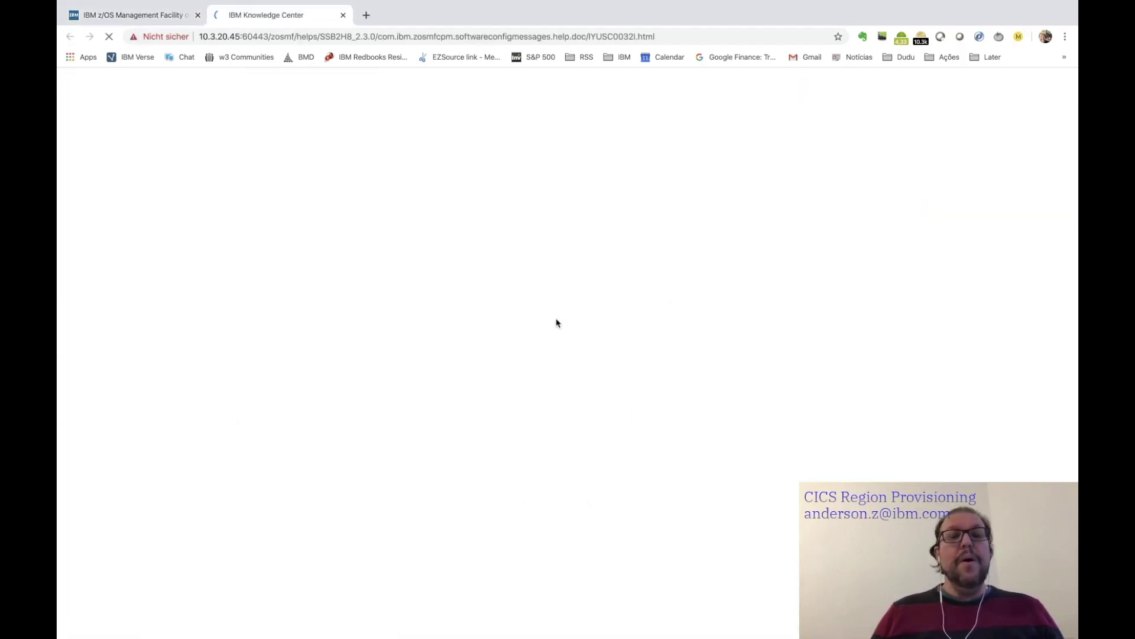
click(140, 17)
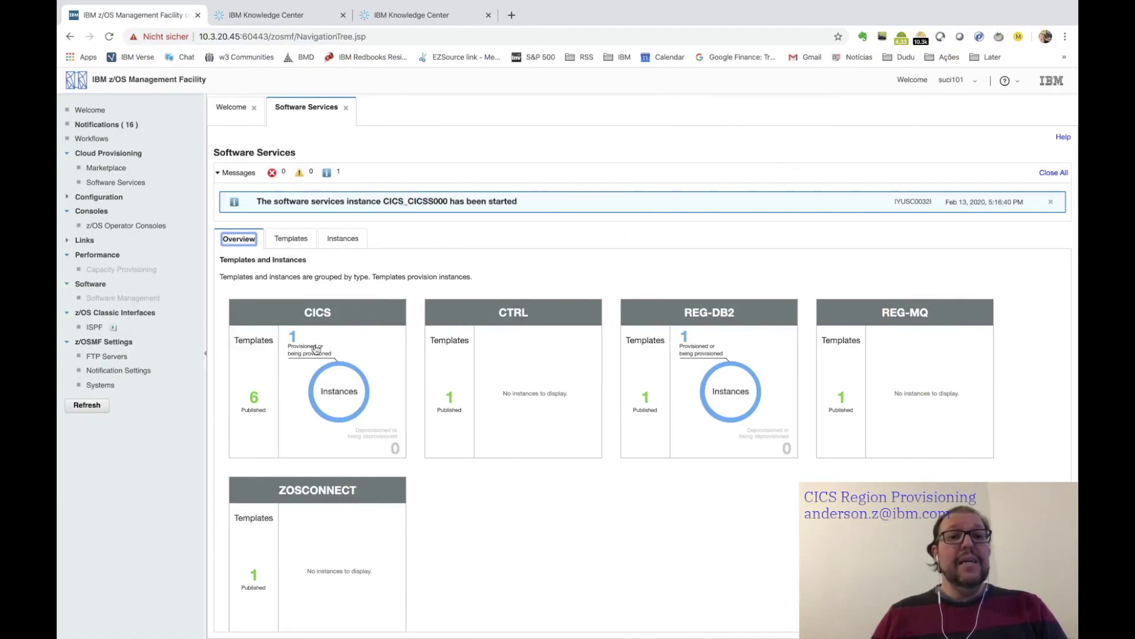
click(336, 395)
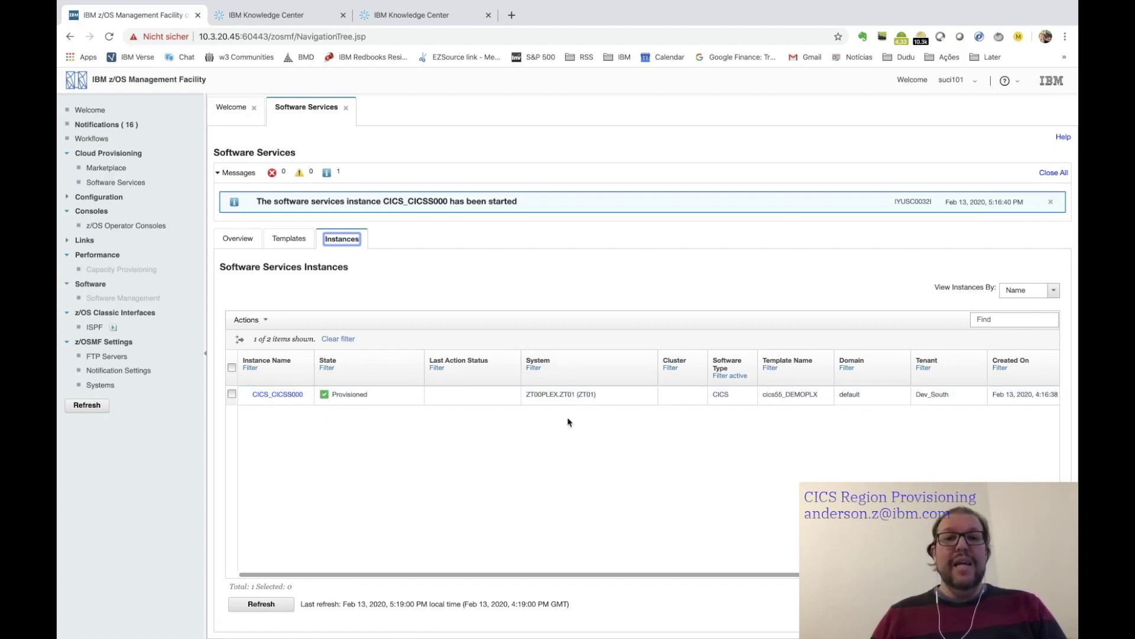
- Open instance CICS_CICSS000 and highlight the owner value on its Metadata tab
click(278, 394)
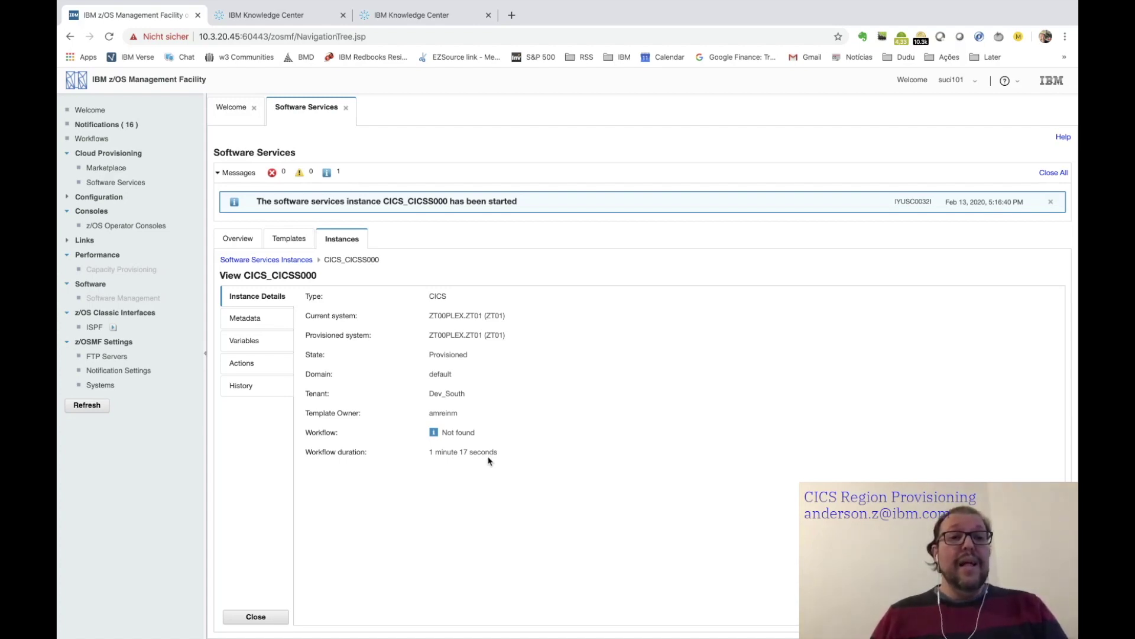
click(254, 318)
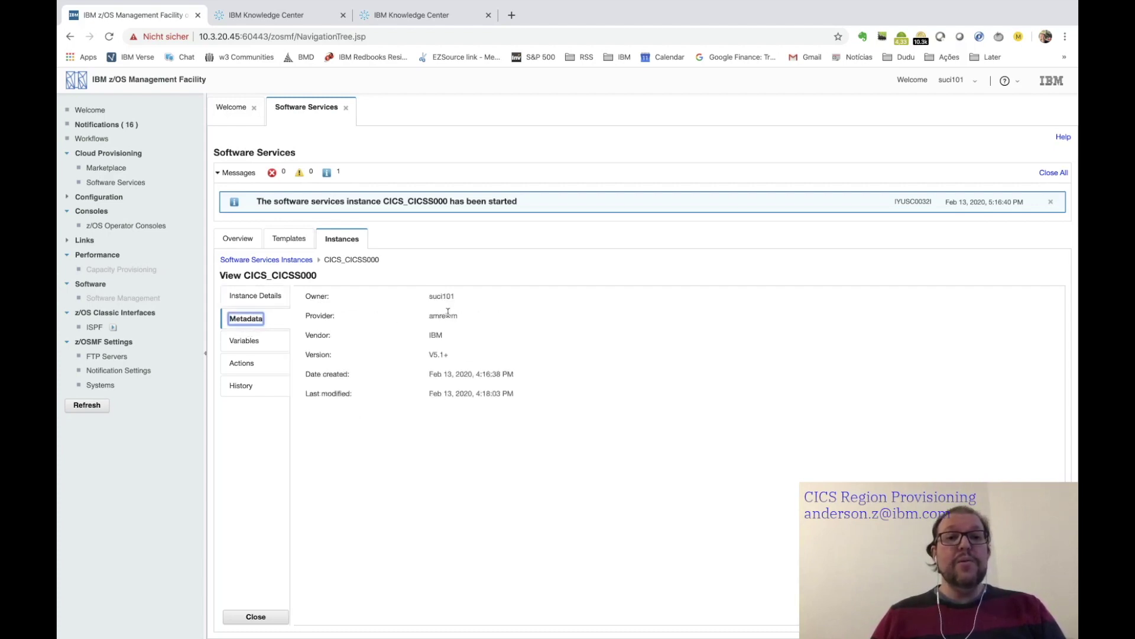
click(429, 297)
double_click(429, 297)
scroll(444, 298, up, 5)
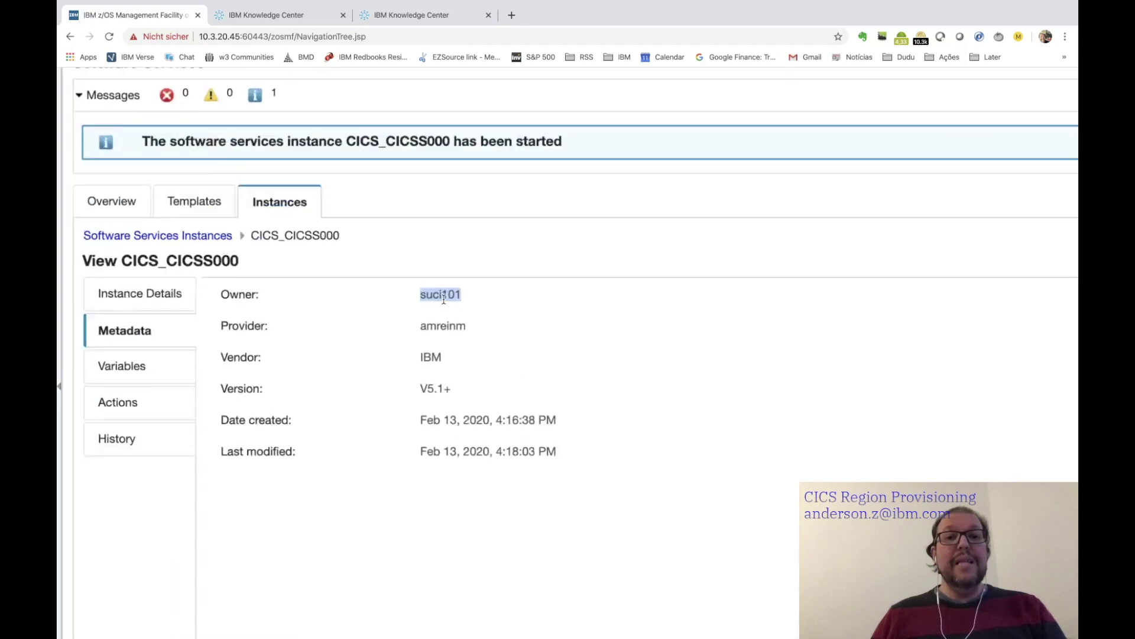
click(451, 325)
- Highlight the instance's provider value, then show its list of 133 variables
scroll(451, 325, down, 5)
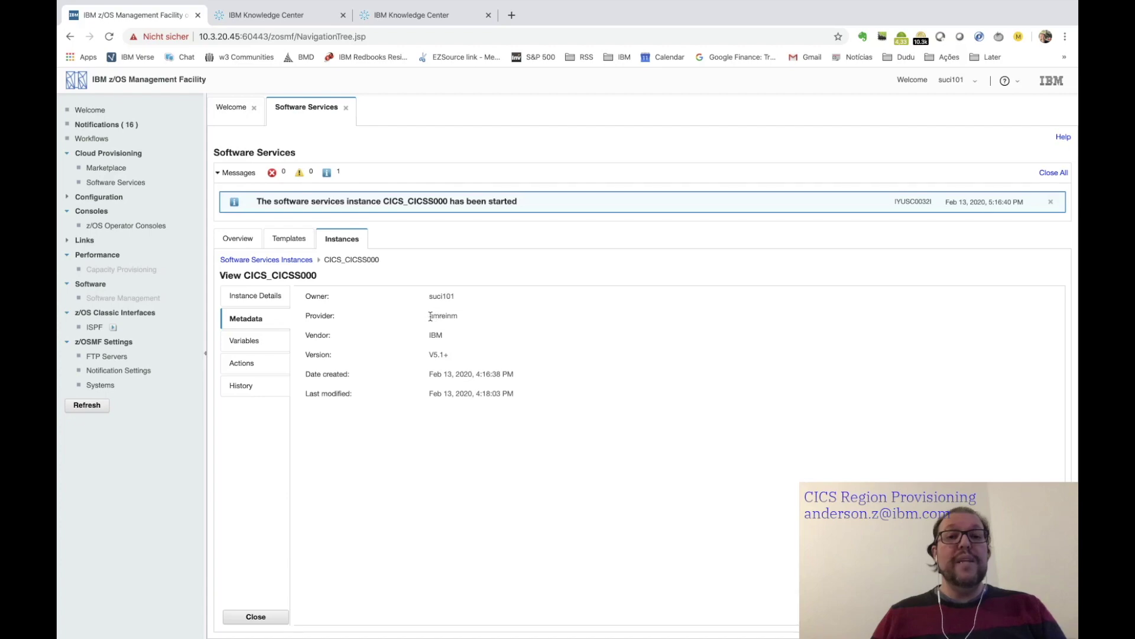
scroll(430, 316, up, 5)
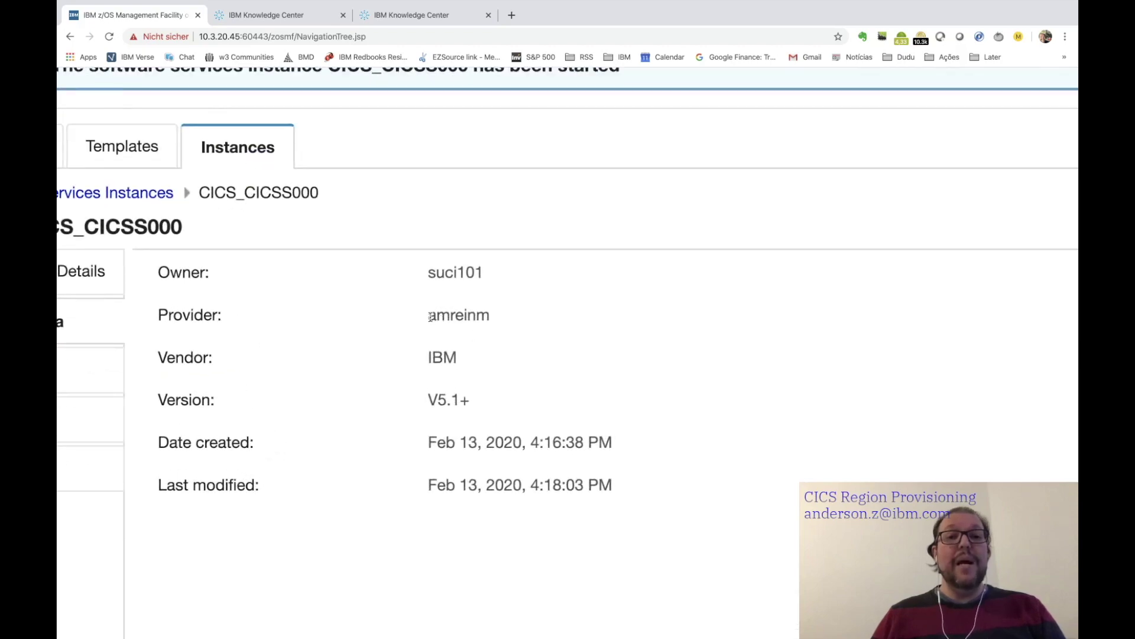
drag(430, 317, 509, 322)
scroll(486, 311, down, 5)
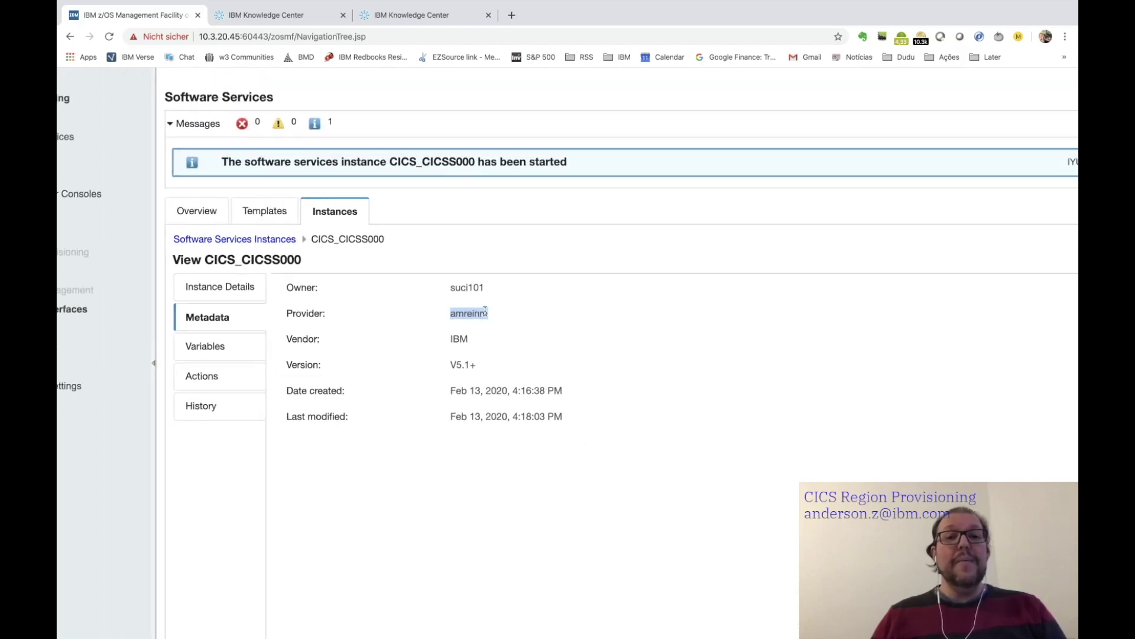
scroll(485, 312, down, 5)
click(456, 333)
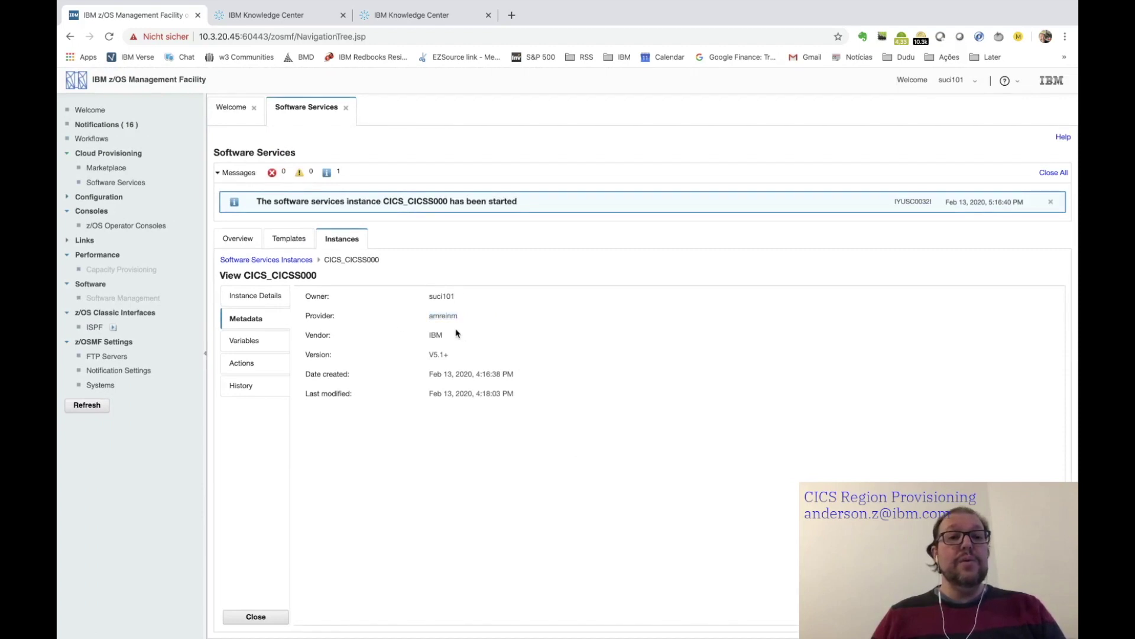
click(240, 342)
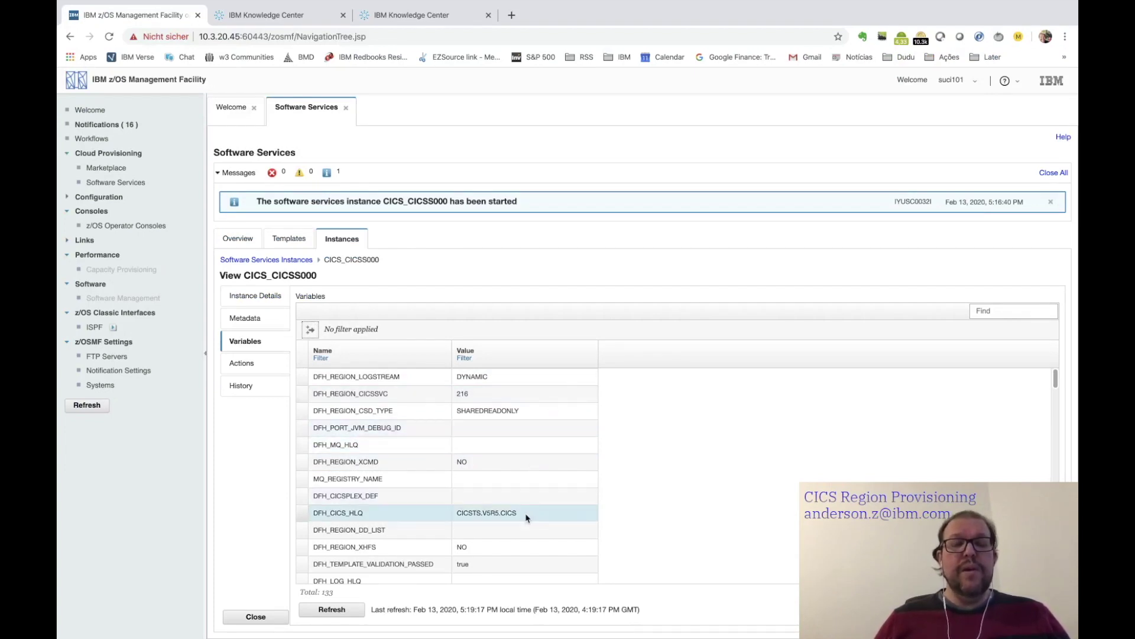
- Zoom in and scroll through CICS_CICSS000's variables, such as DFH_PORT_HTTPS_ID 7106
click(663, 510)
key(ctrl+plus)
key(ctrl+plus)
key(ctrl+plus)
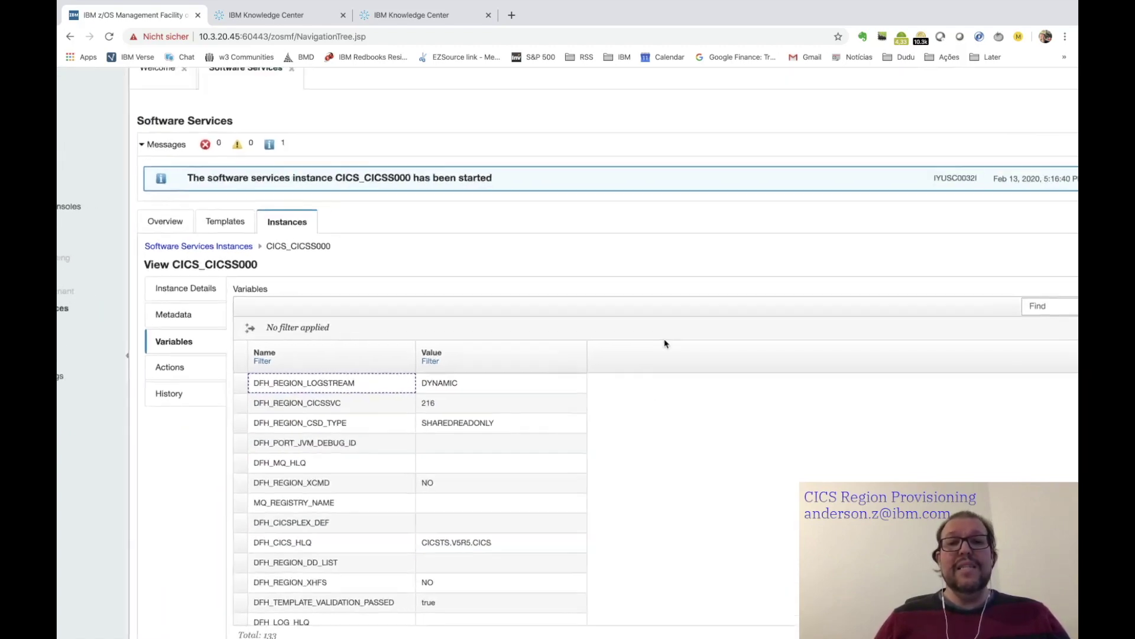
scroll(487, 514, down, 4)
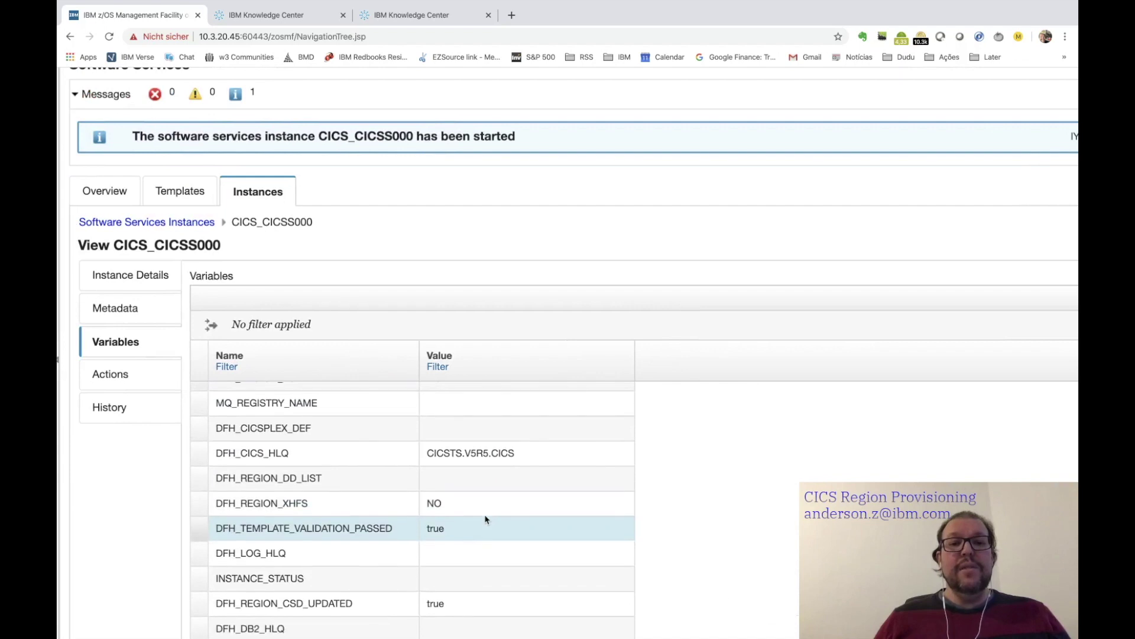
scroll(526, 453, down, 5)
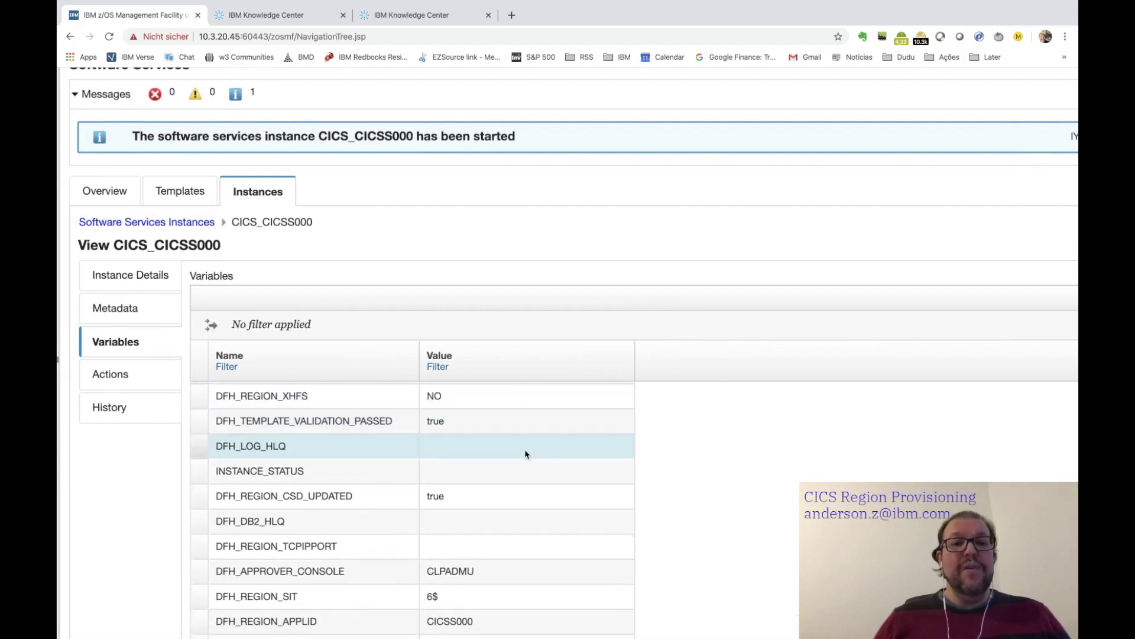
scroll(526, 454, down, 3)
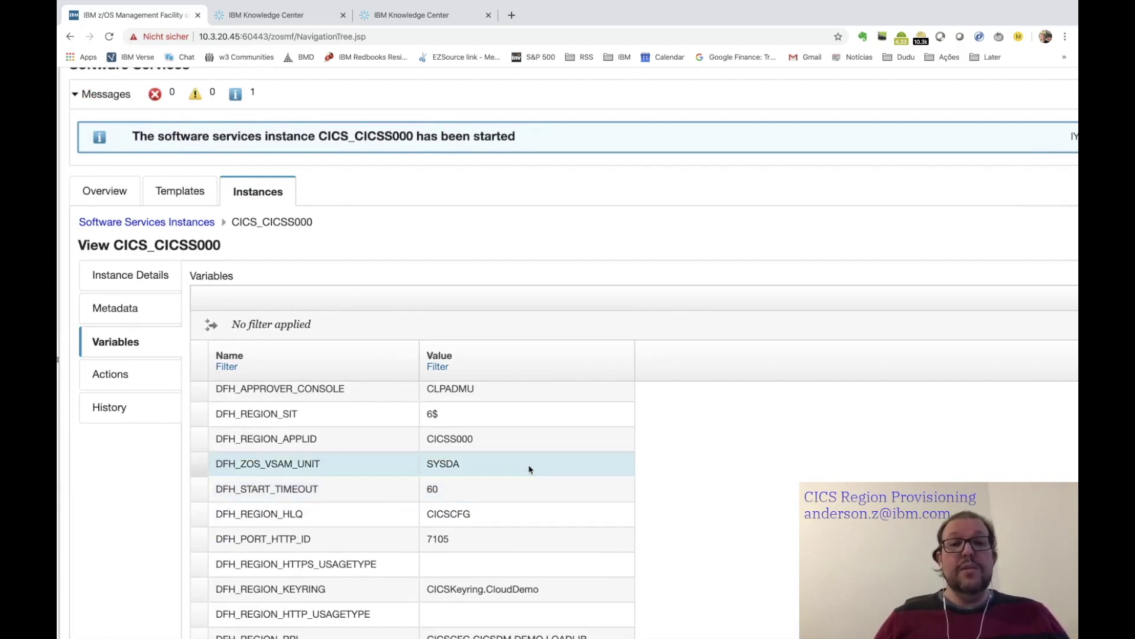
scroll(529, 469, down, 5)
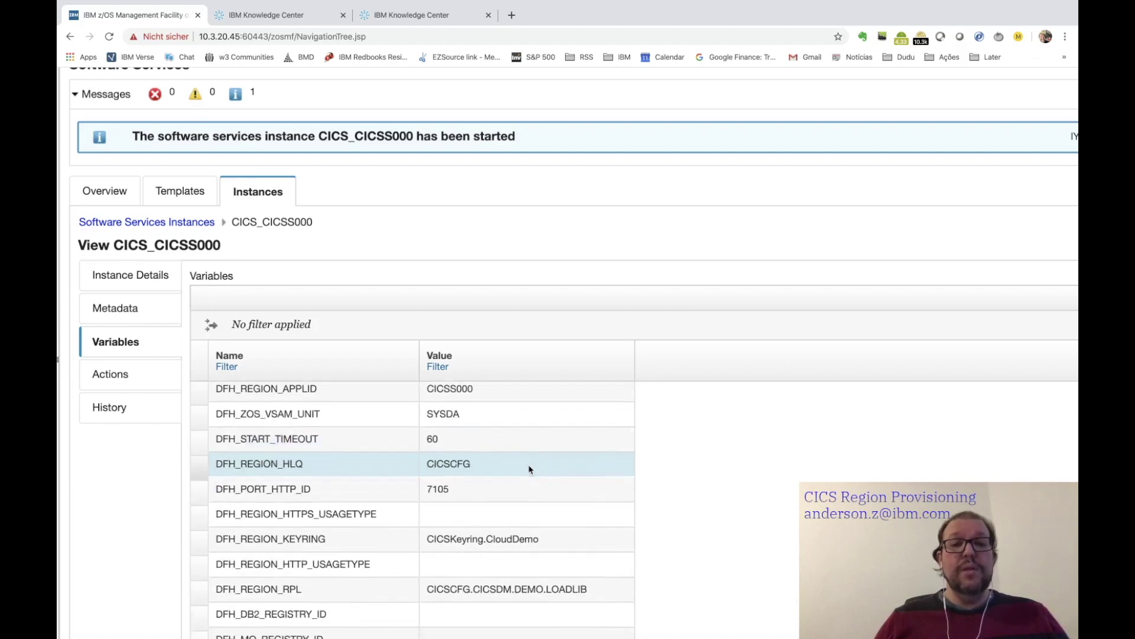
scroll(529, 469, down, 2)
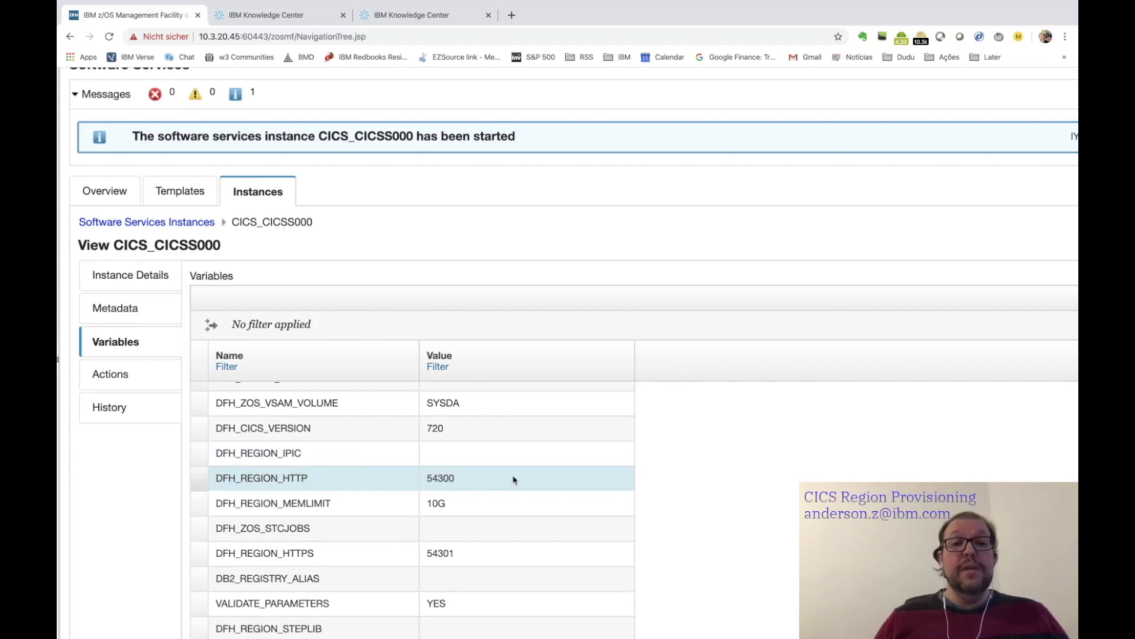
scroll(514, 480, down, 1)
scroll(513, 480, down, 8)
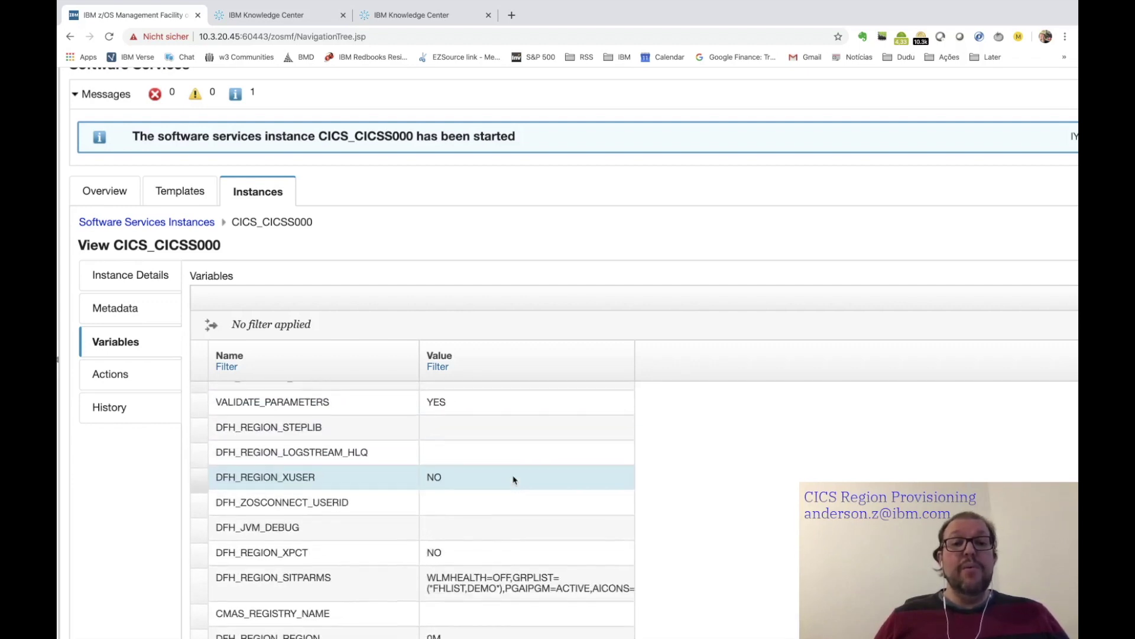
scroll(514, 480, down, 8)
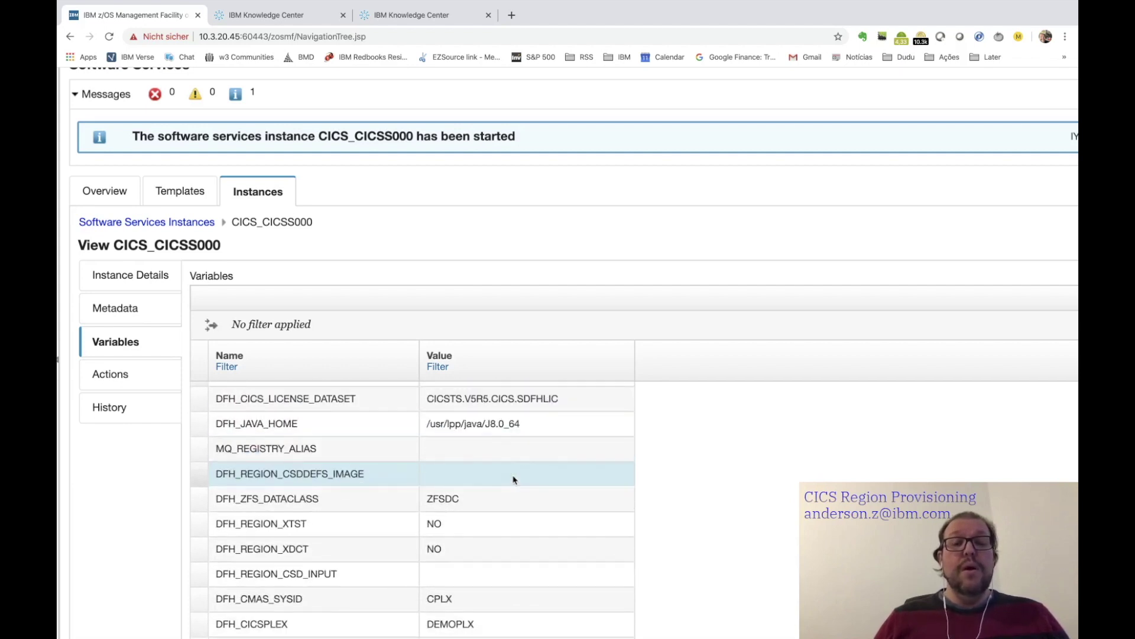
scroll(514, 480, down, 9)
scroll(514, 481, down, 4)
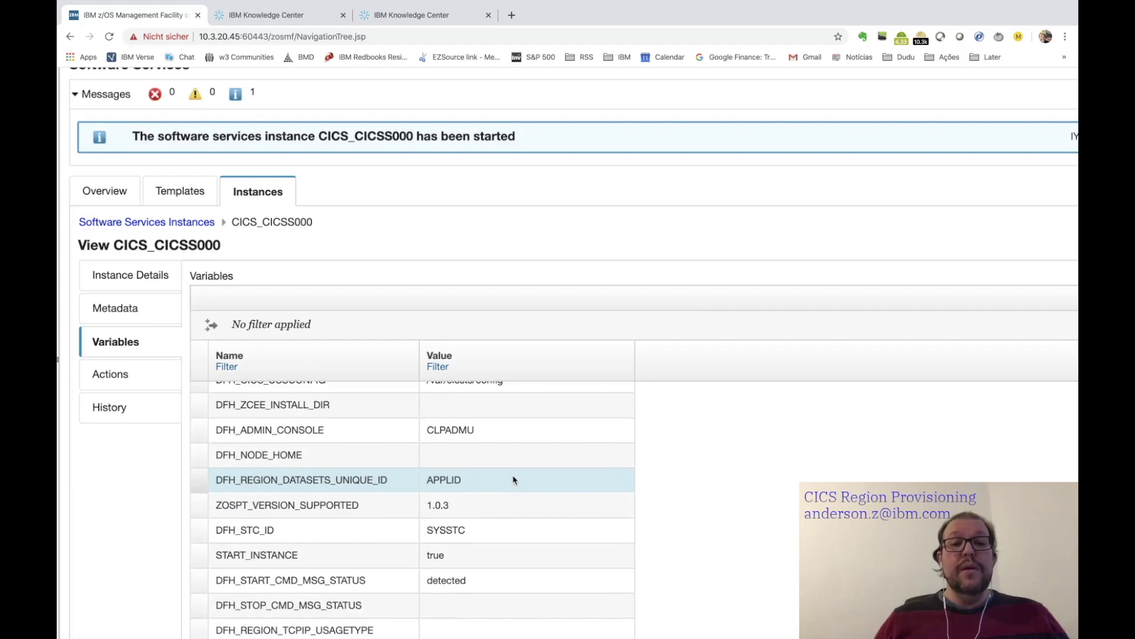
scroll(514, 480, down, 20)
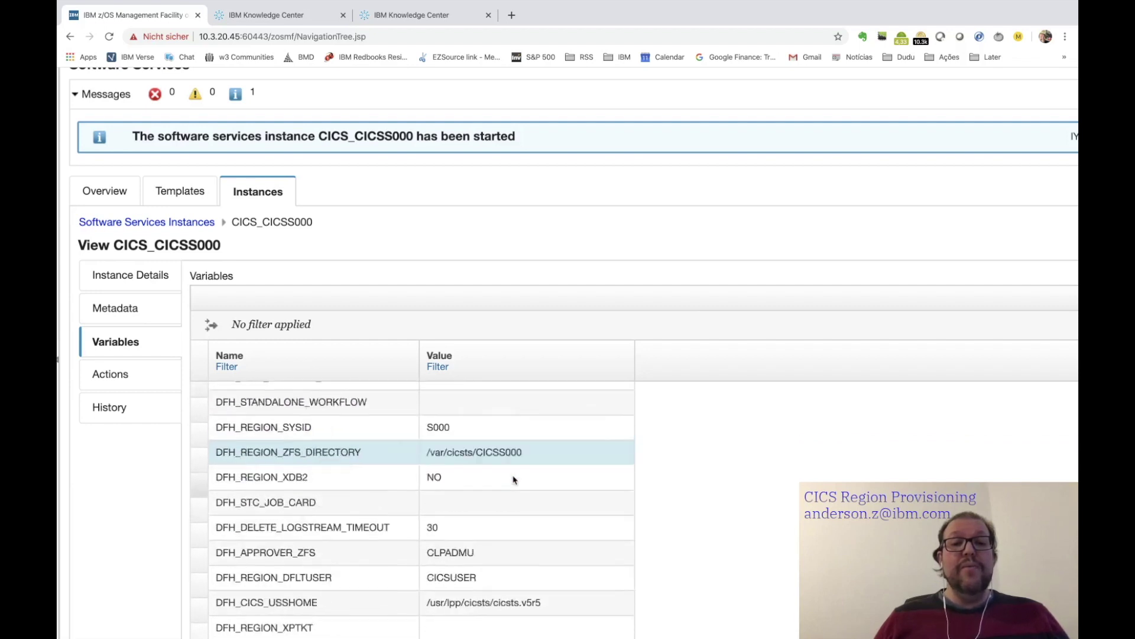
scroll(514, 480, down, 18)
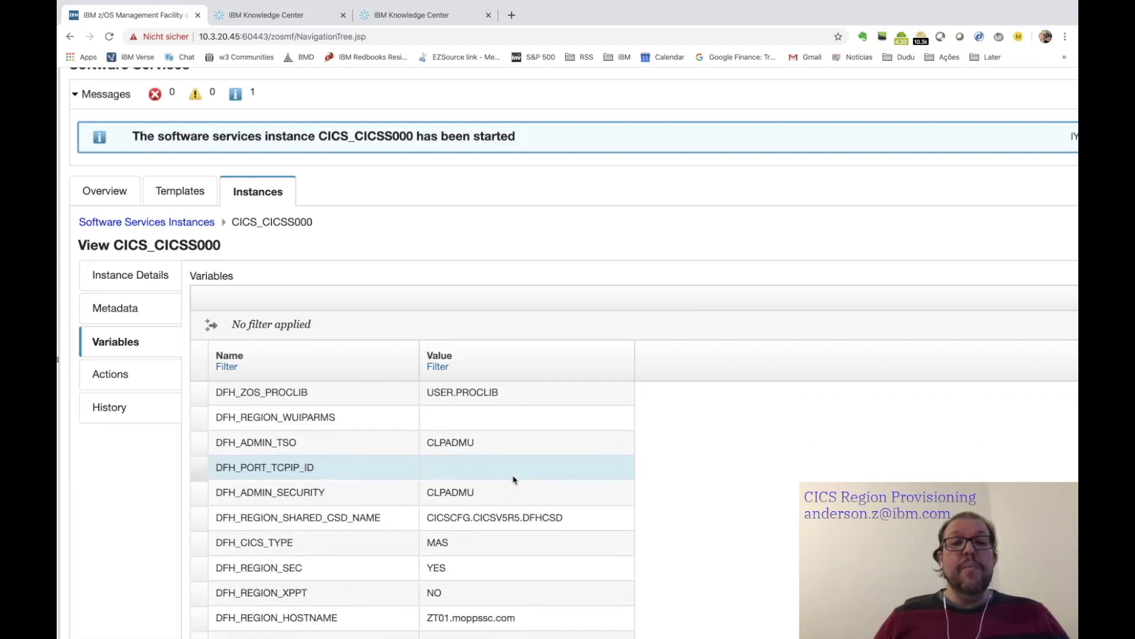
scroll(514, 480, down, 3)
scroll(514, 480, up, 4)
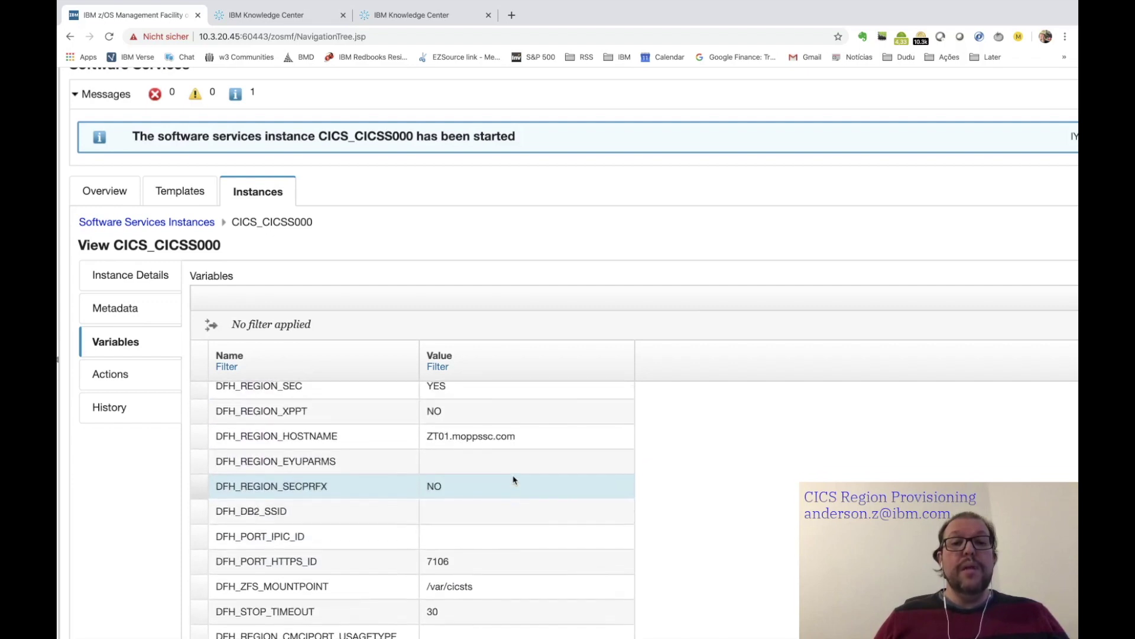
scroll(514, 480, down, 9)
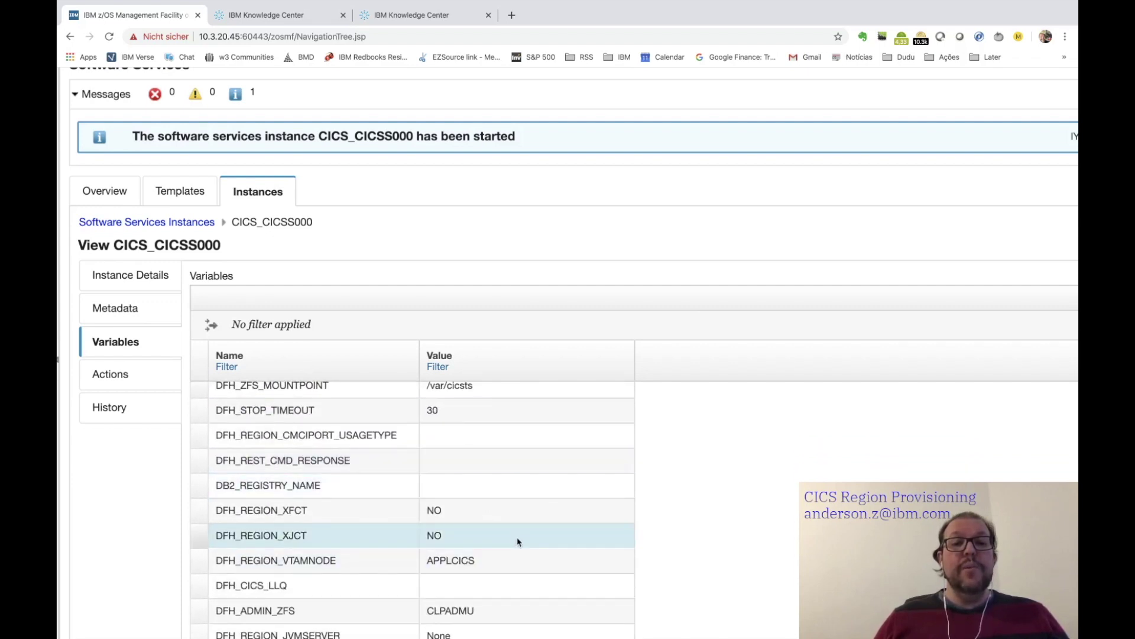
scroll(479, 566, up, 5)
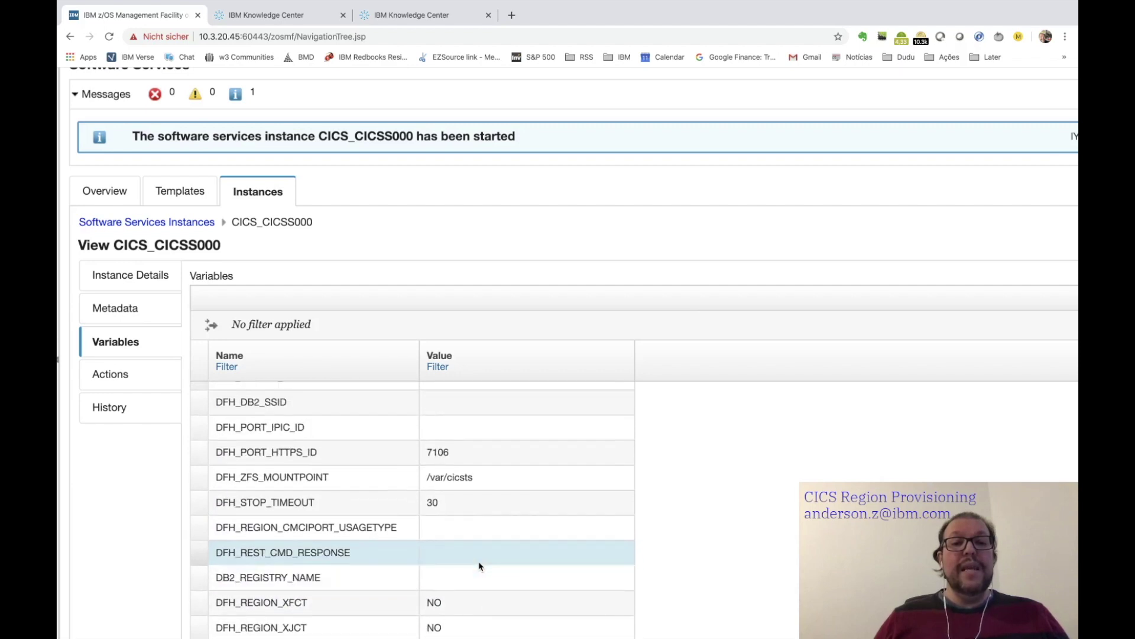
scroll(479, 566, down, 1)
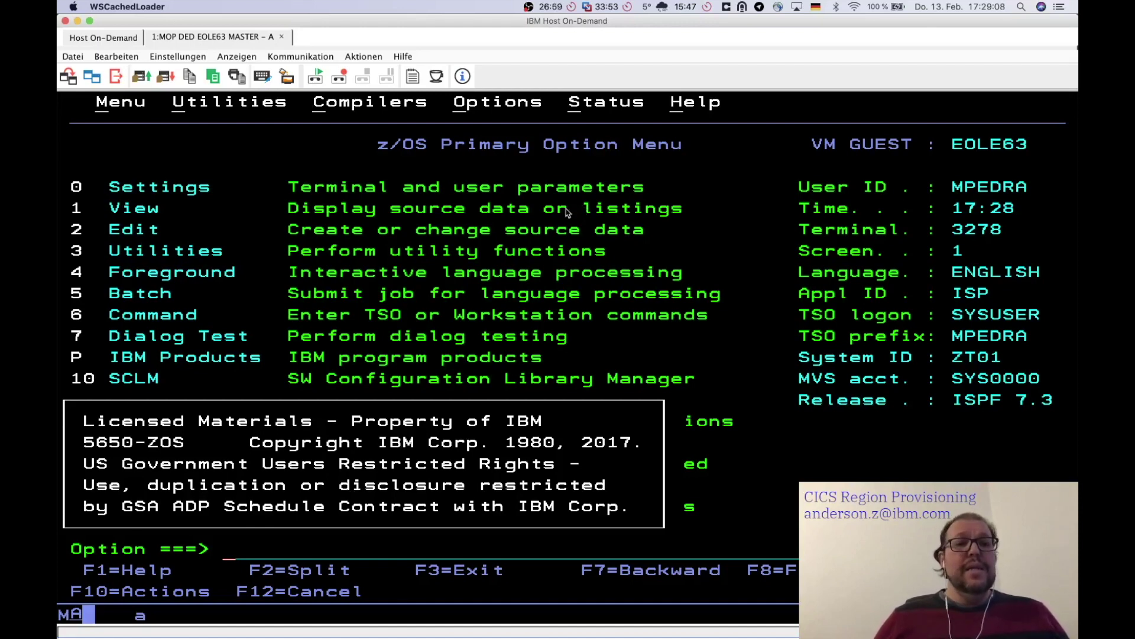
- Dismiss the ISPF copyright notice and enter fast-path =13.14 at the Option prompt
key(Return)
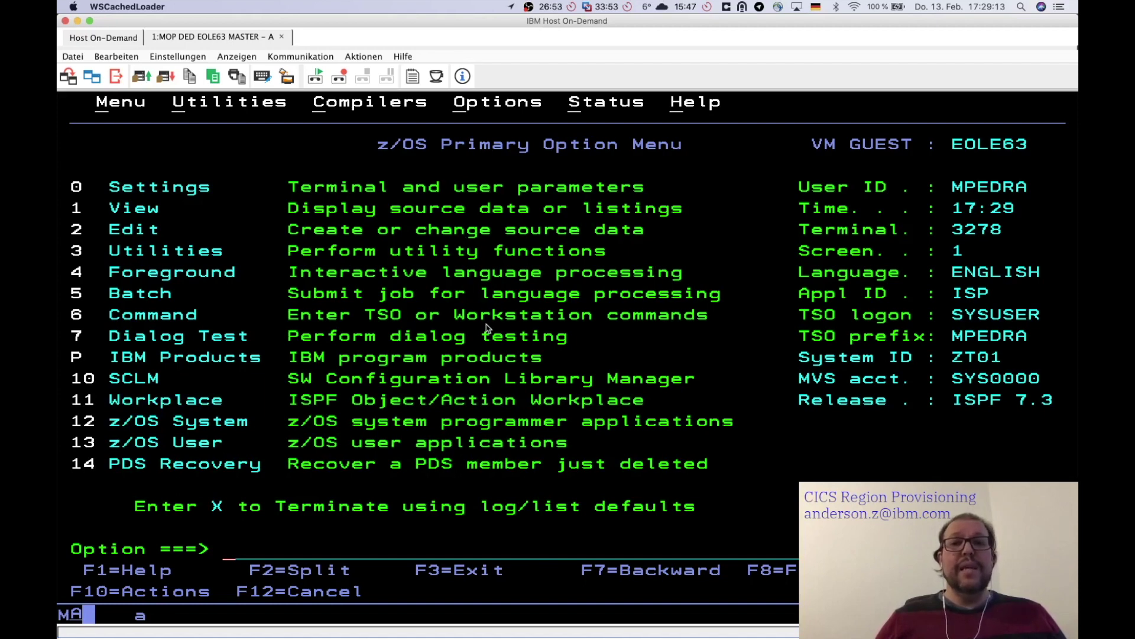
text(=13.14)
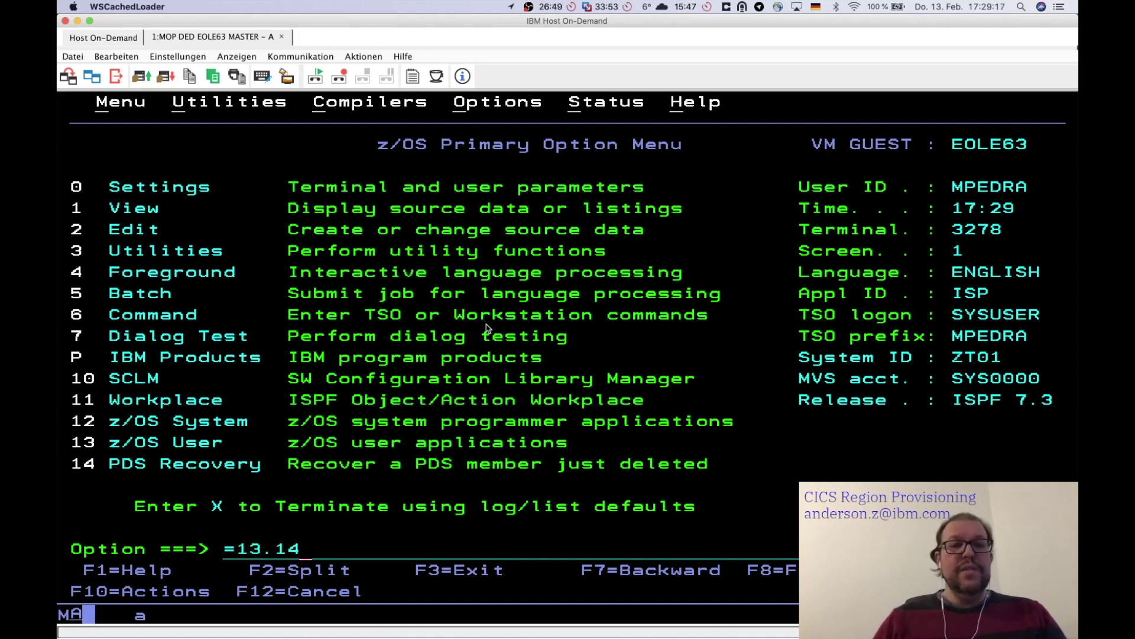
- Open SDSF's ST status display filtered with PRE CIC*, showing CICSS000 executing
key(Return)
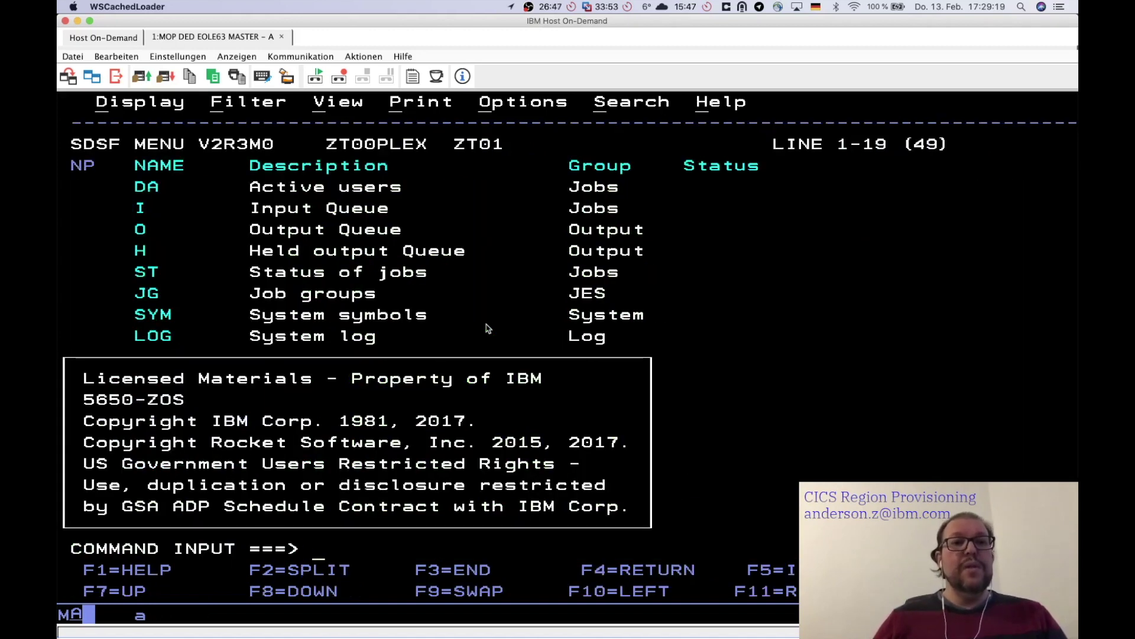
text(ST)
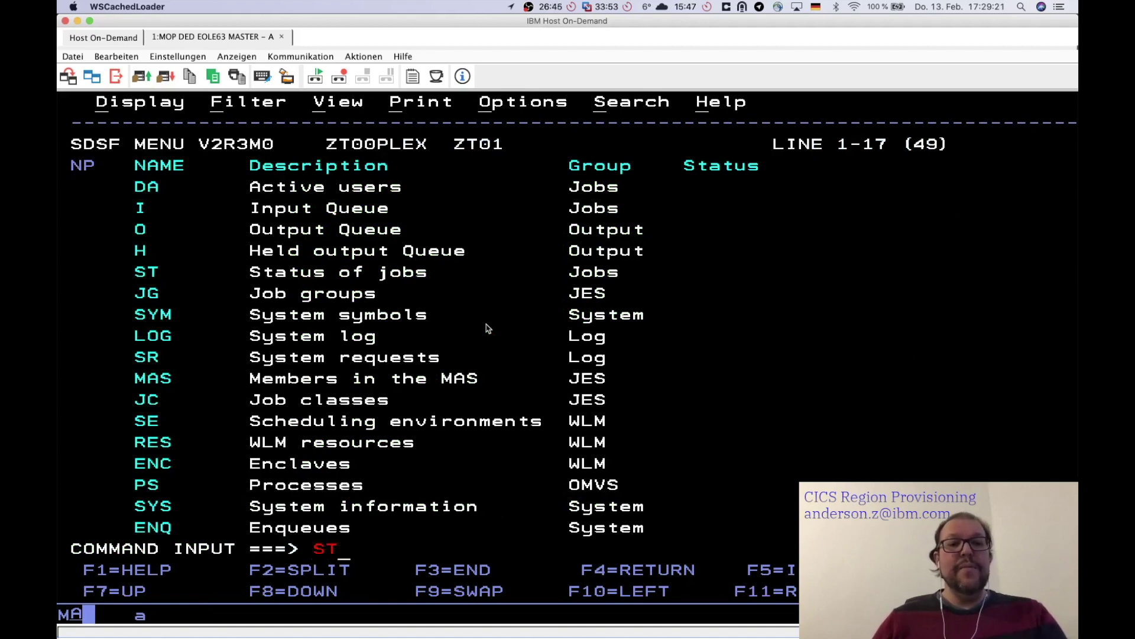
key(Return)
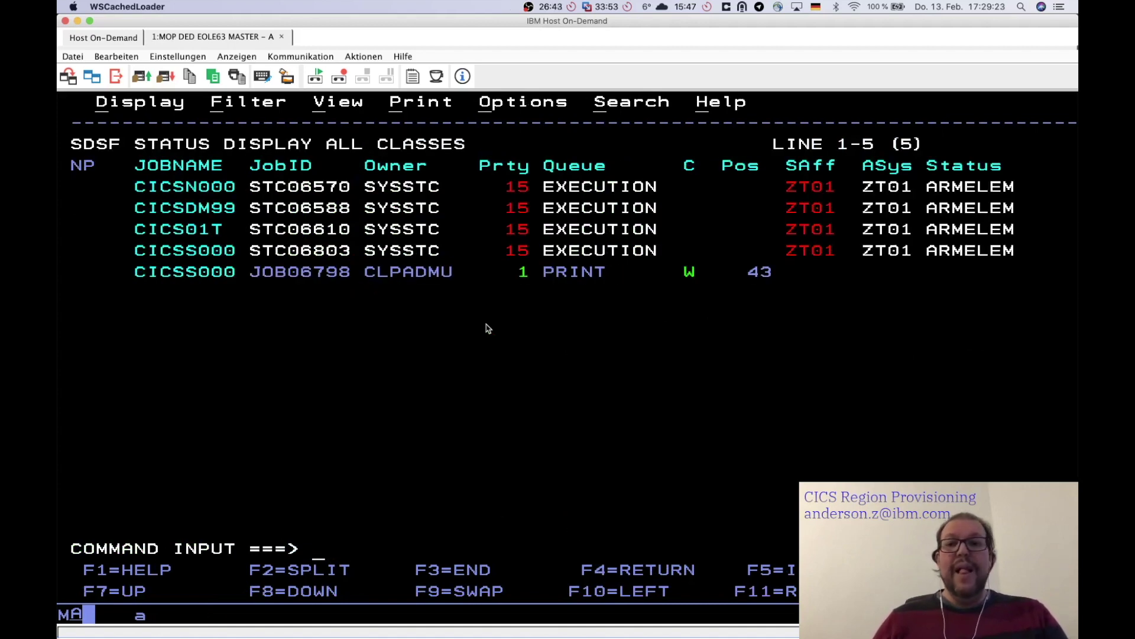
text(PRE )
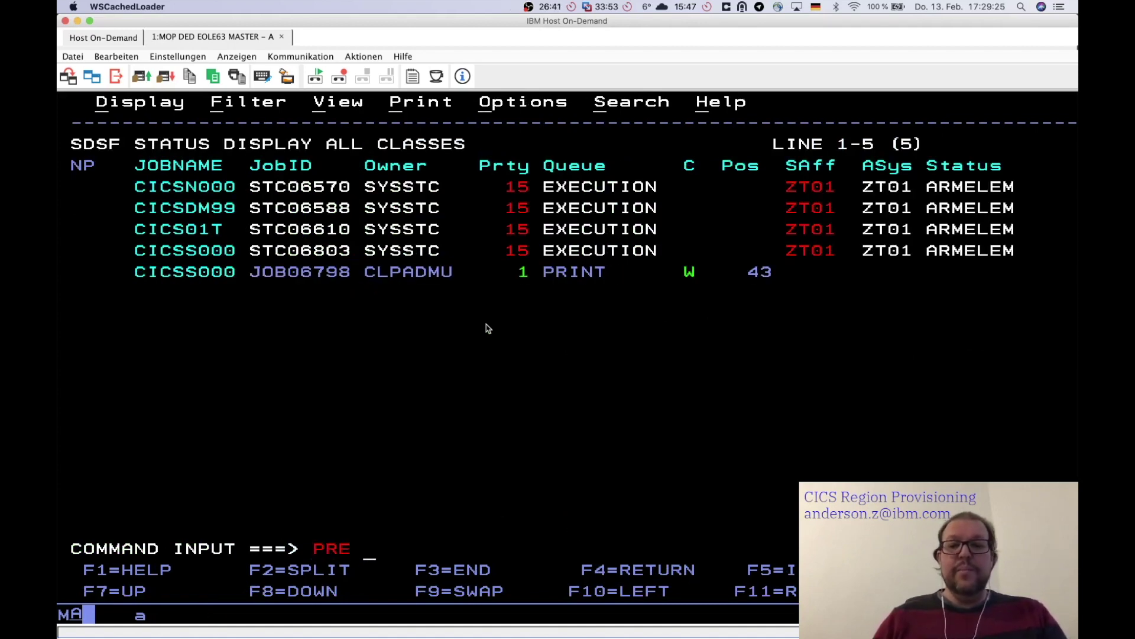
text(CIC*)
key(Return)
text(PRE *)
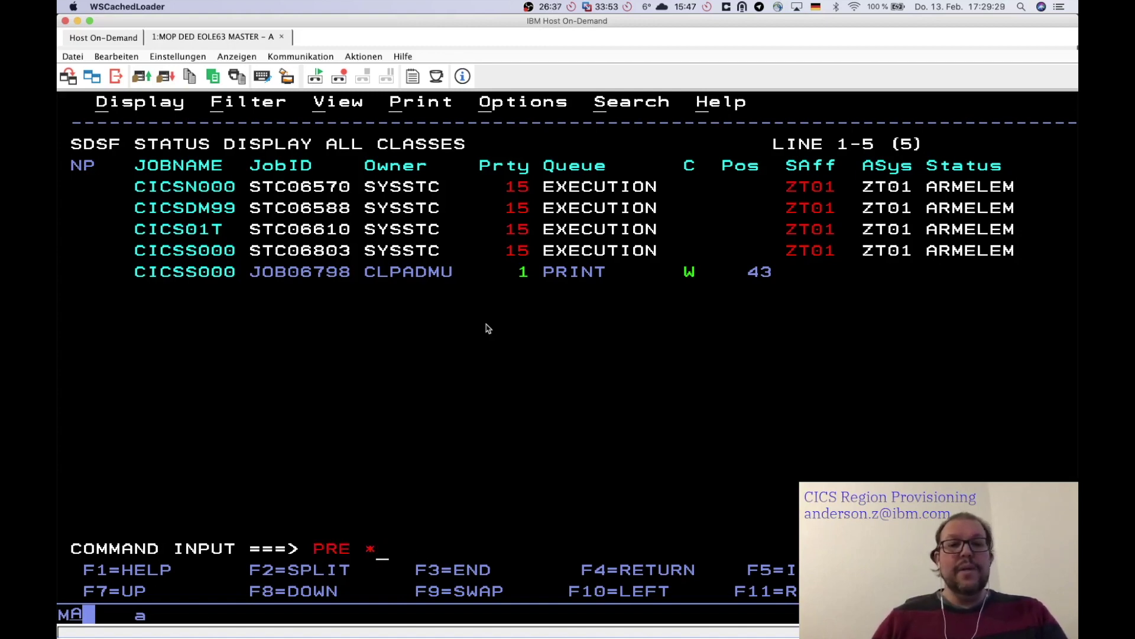
key(Return)
text(PRE CIC*)
key(Return)
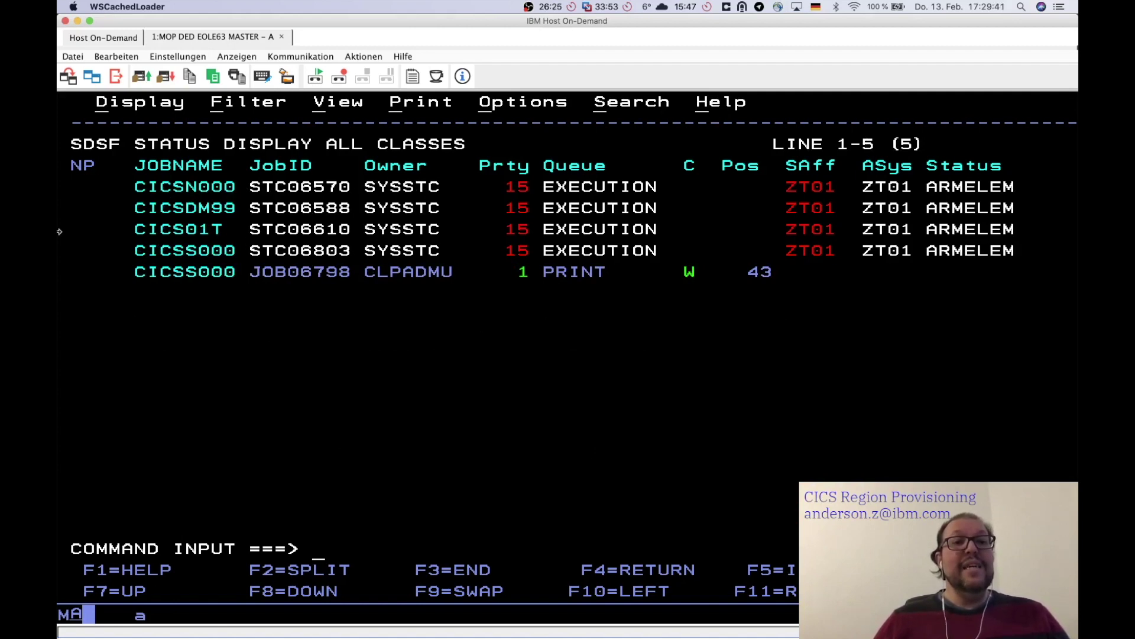
click(84, 256)
text(s)
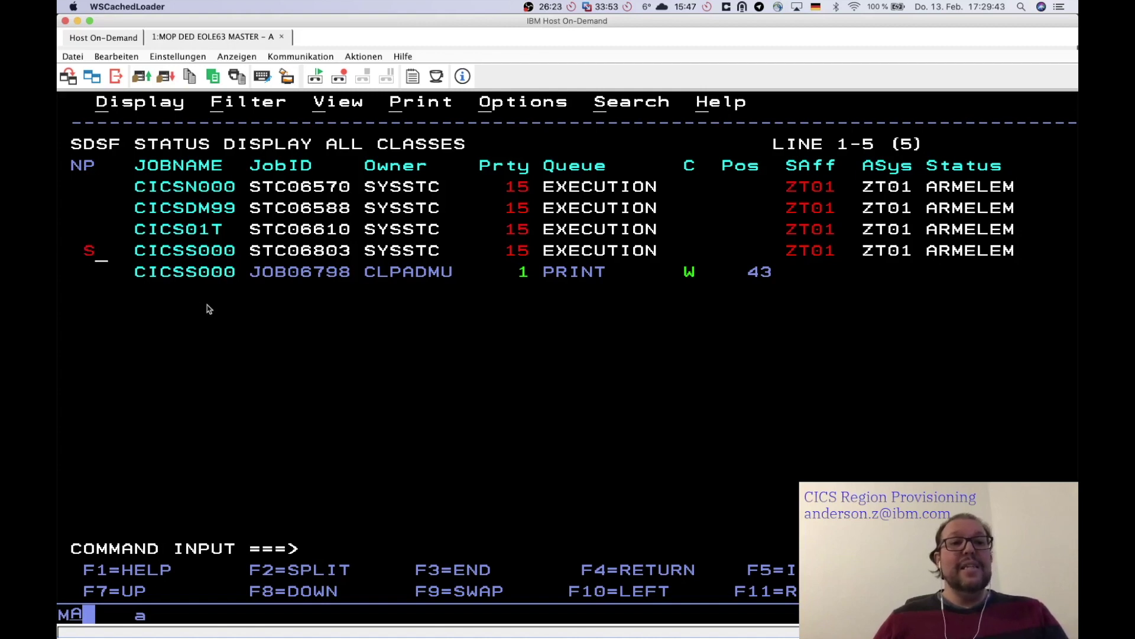
key(Return)
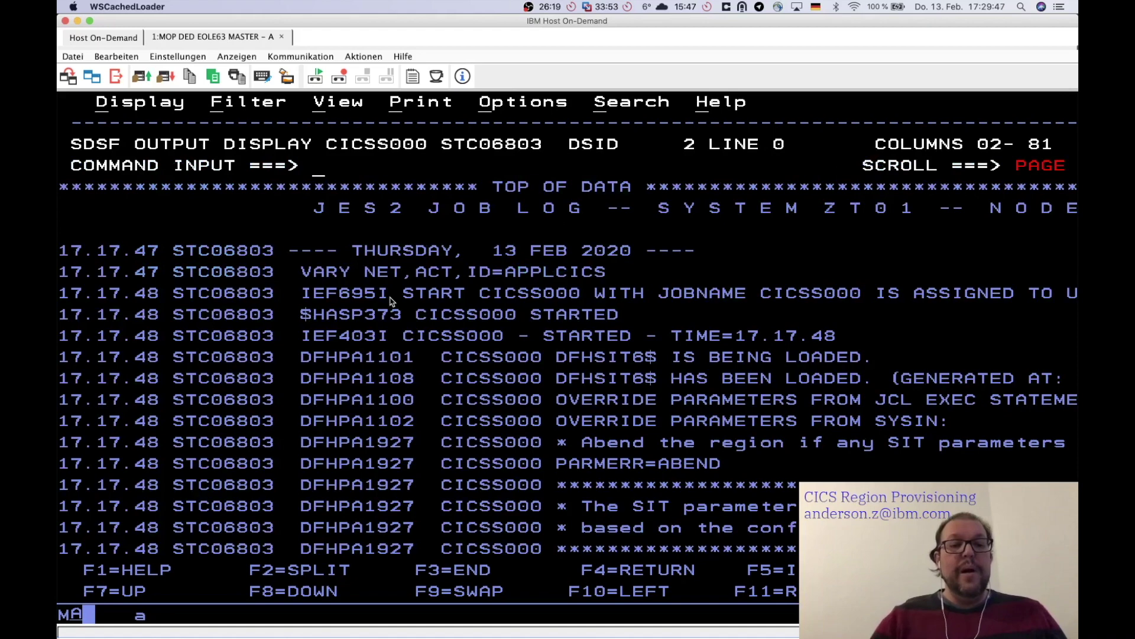
key(F3)
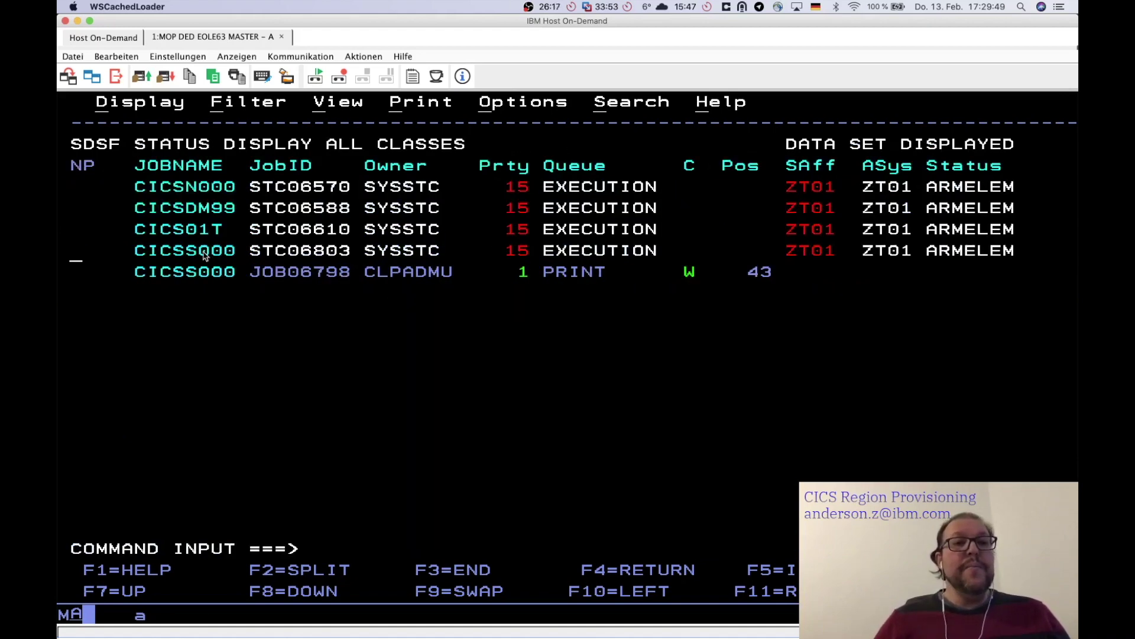
click(189, 253)
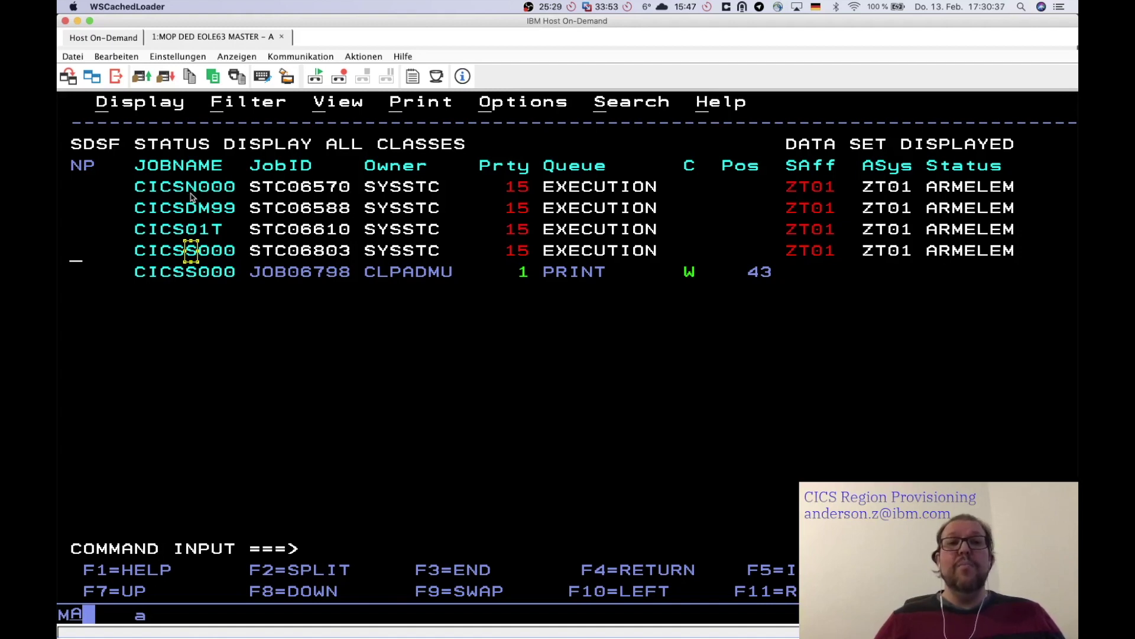
- Open the CICSS000 STC06803 job log and page down to the APPLID=CICSS000 SIT override
text(s)
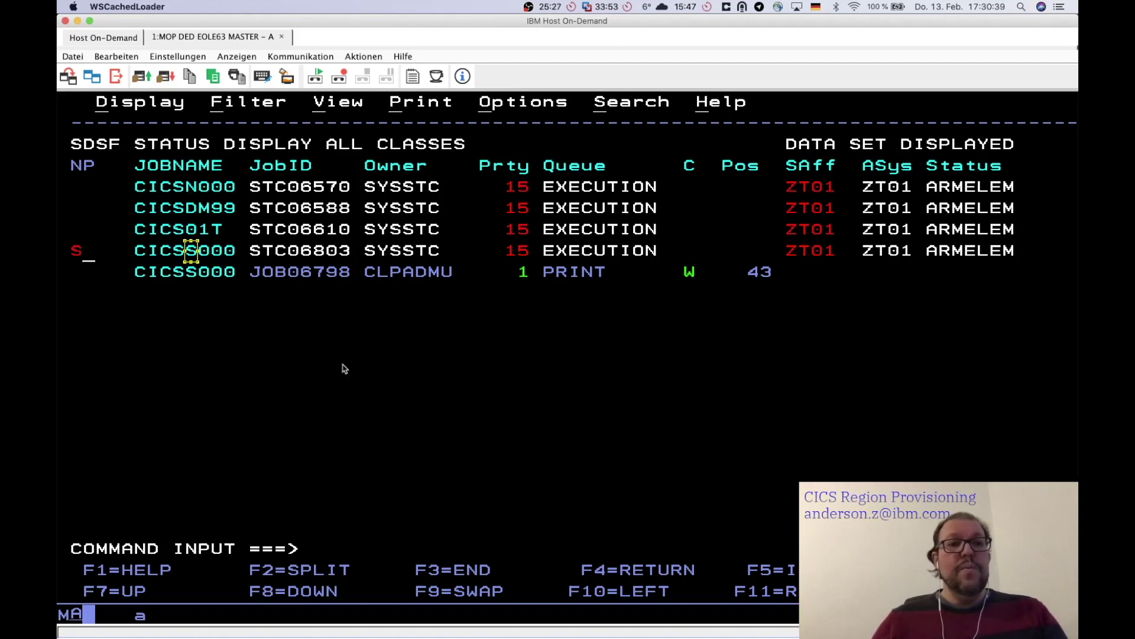
key(Return)
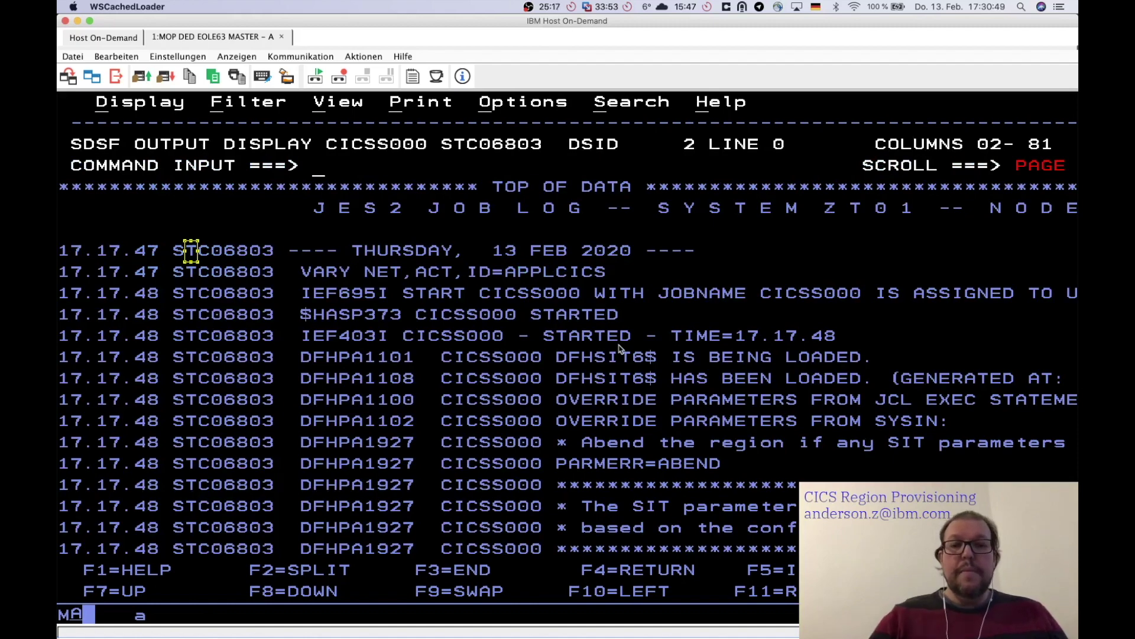
key(F8)
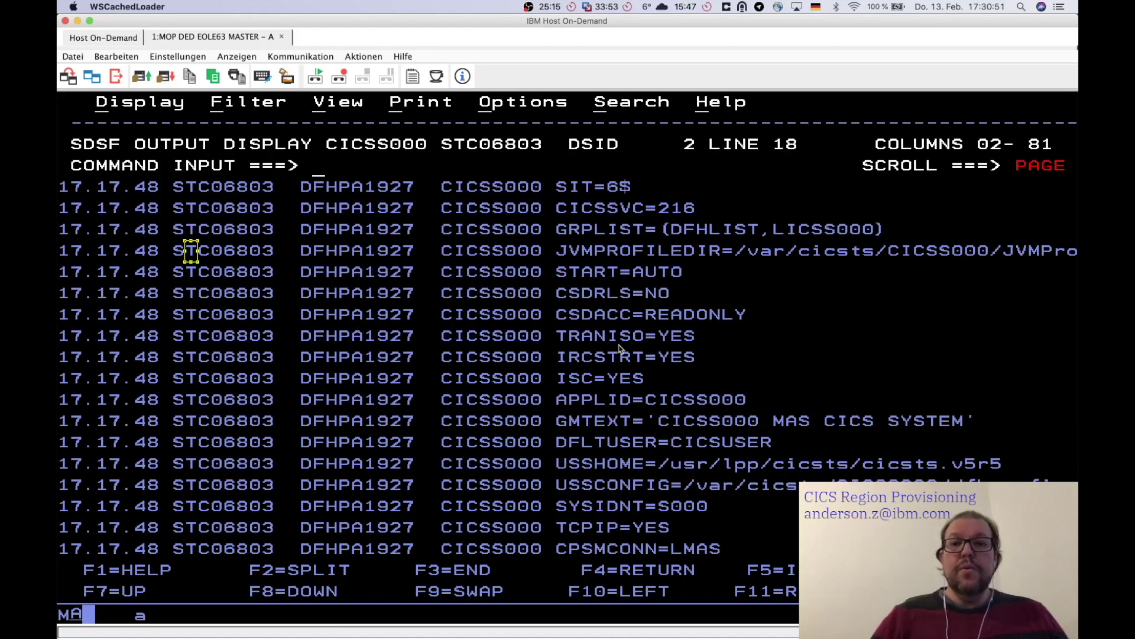
drag(556, 405, 759, 385)
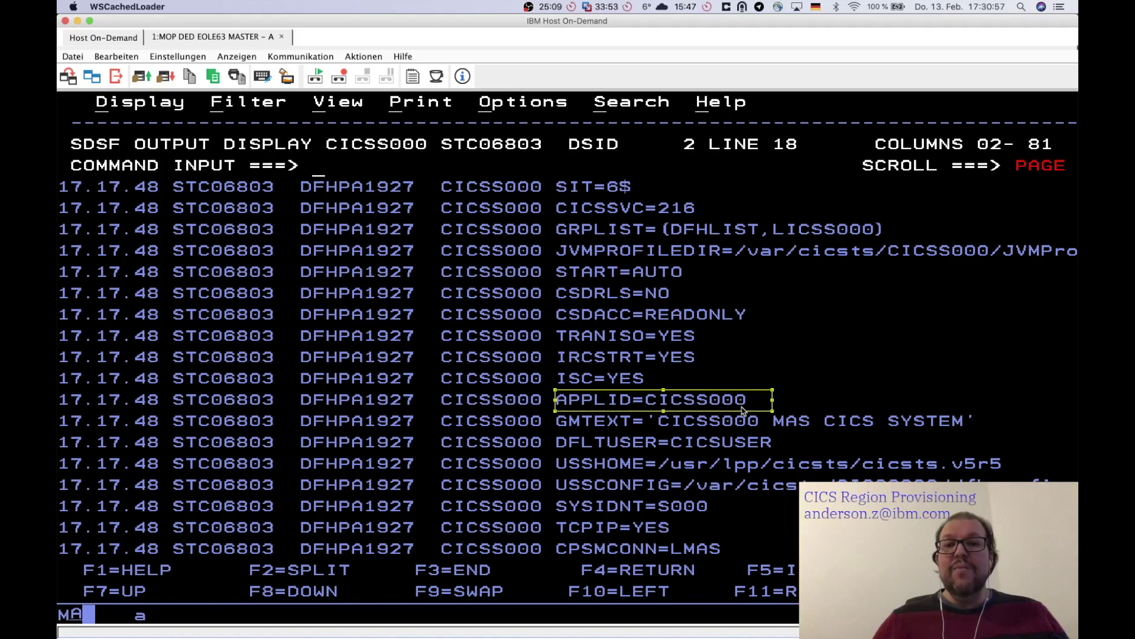
click(744, 409)
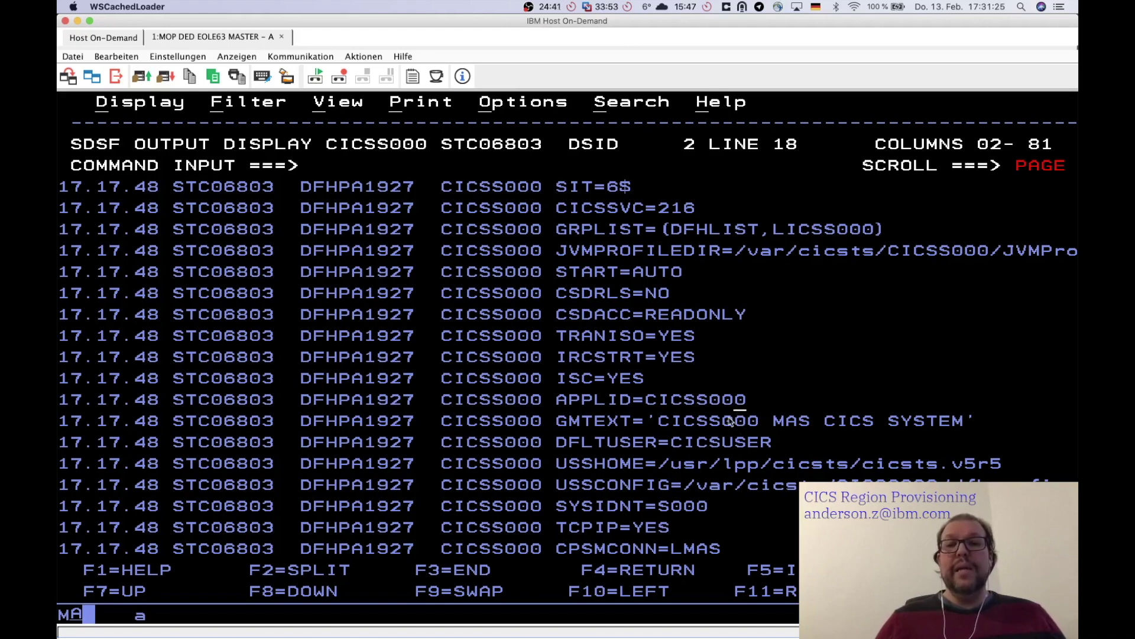
- Reopen the CICSS000 job log in SDSF, find its APPLID line, then show the Host On-Demand sessions list
key(F3)
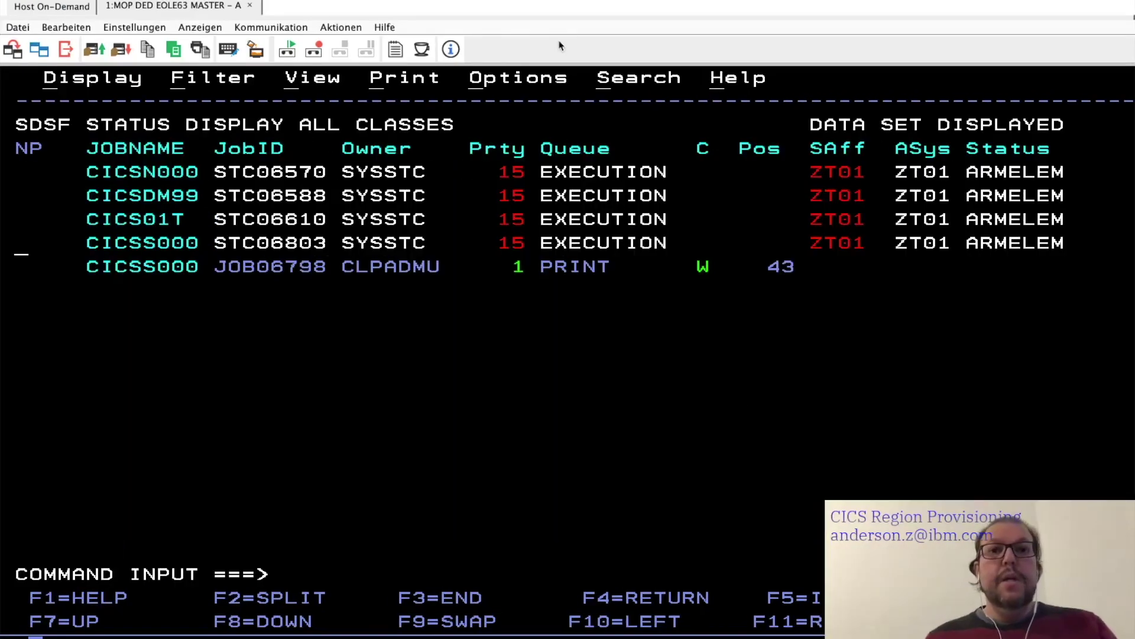
text(S)
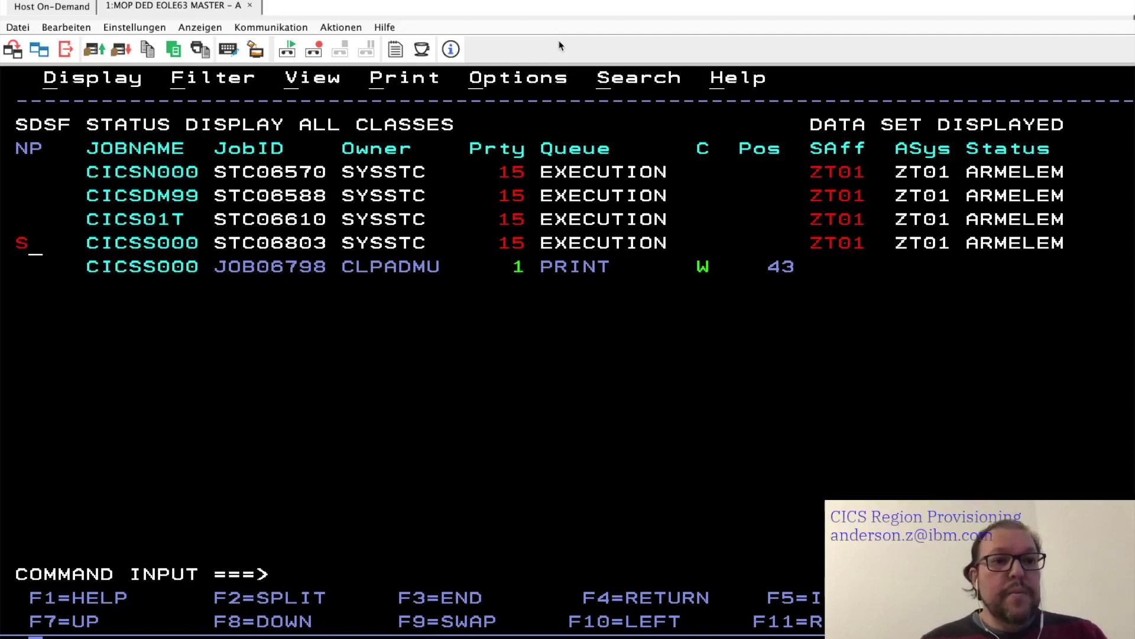
key(Return)
text(F )
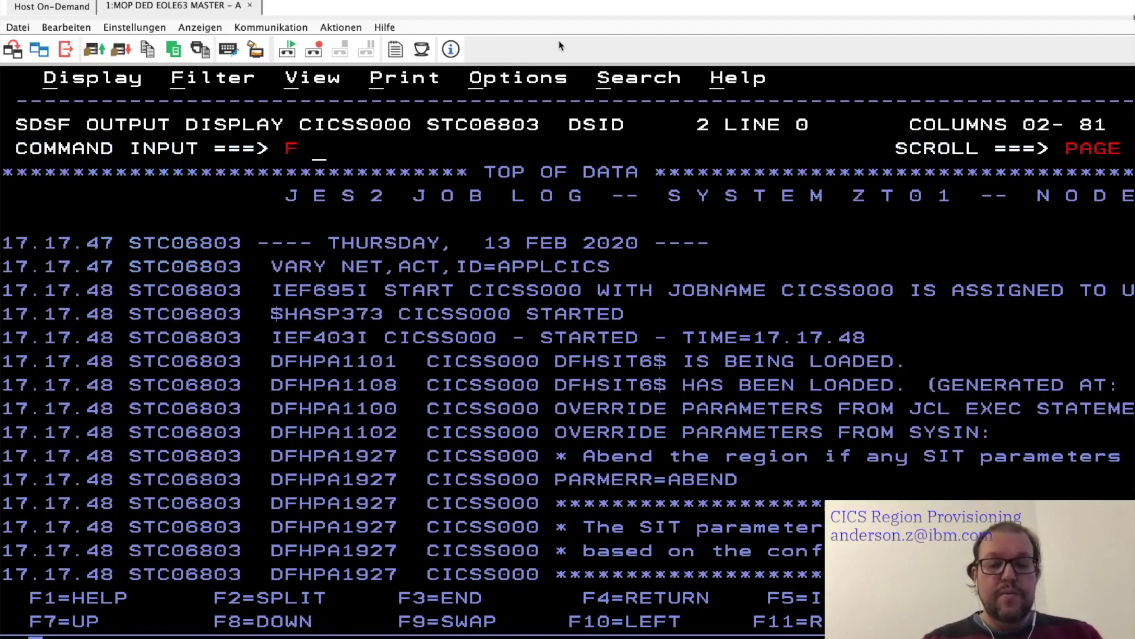
text(APPLID)
key(Return)
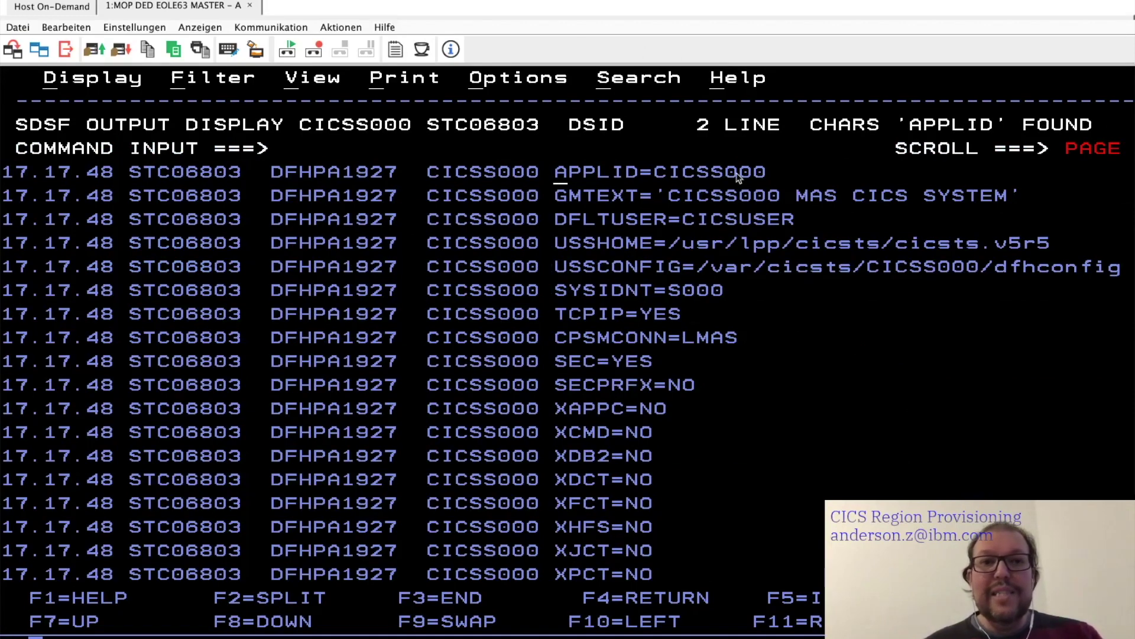
key(F3)
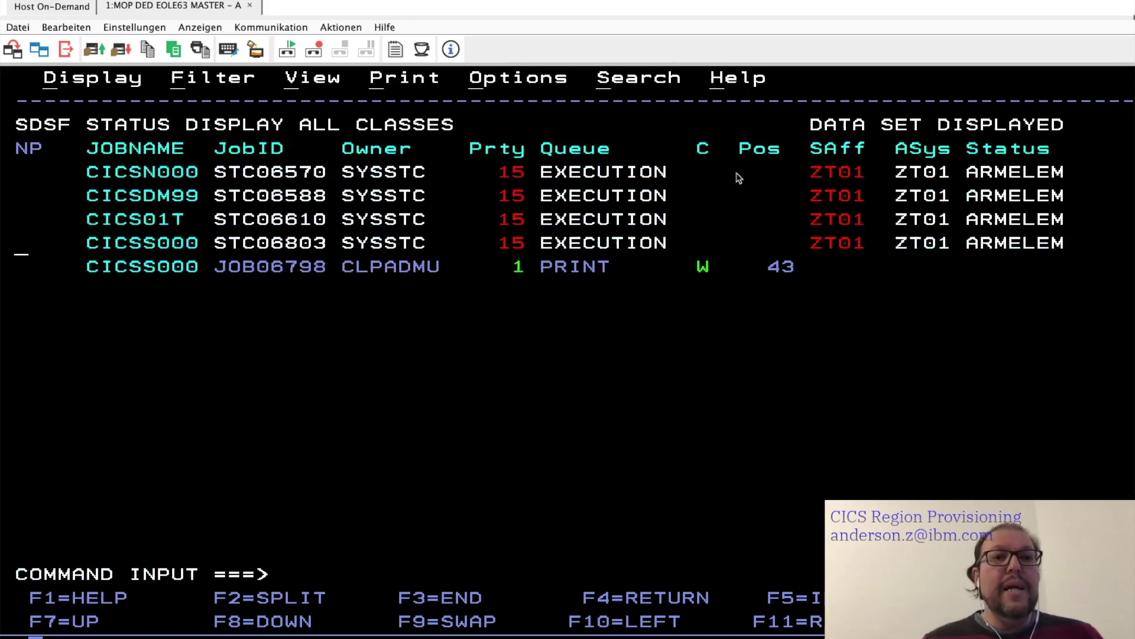
click(50, 8)
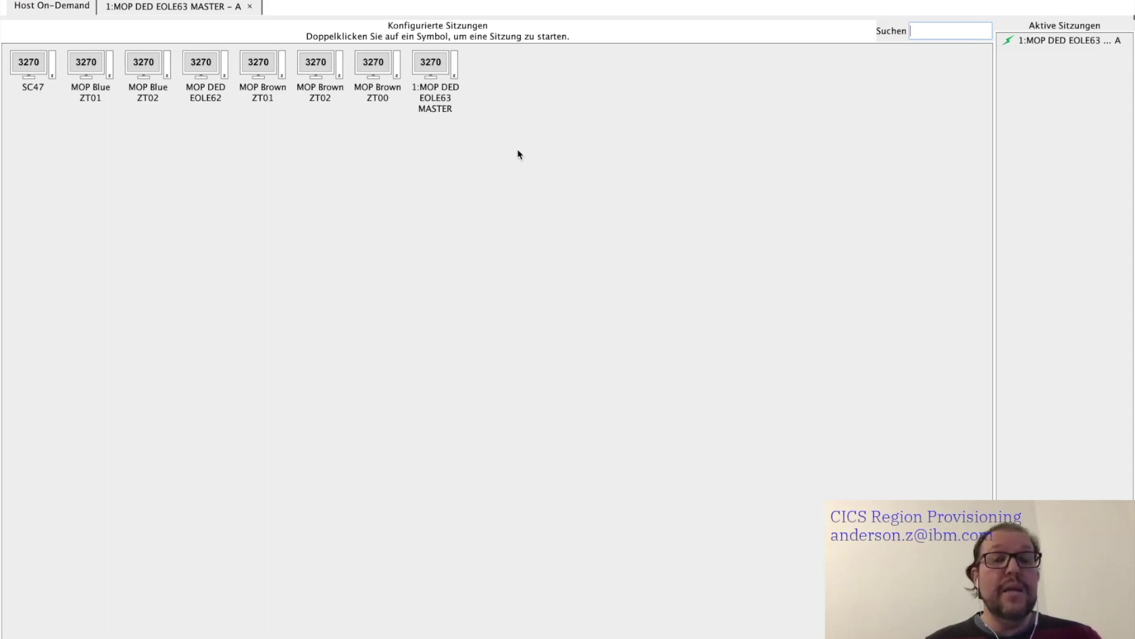
- Start a 1:MOP DED EOLE63 MASTER session and log on with LOGON APPLID(CICSS000)
double_click(435, 79)
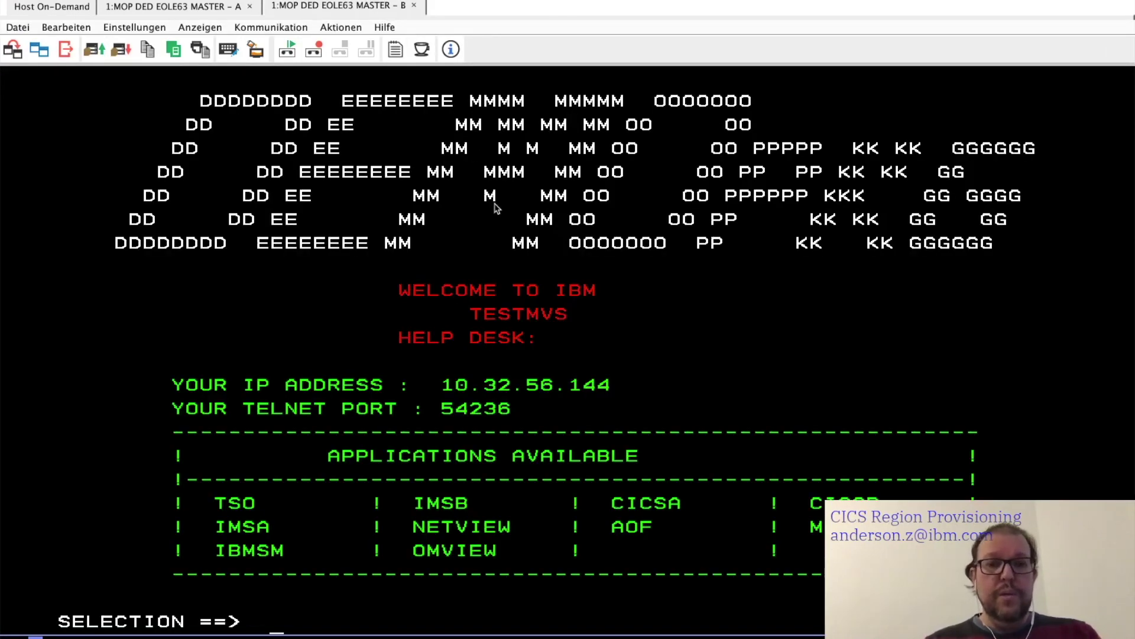
text(LOGON APP)
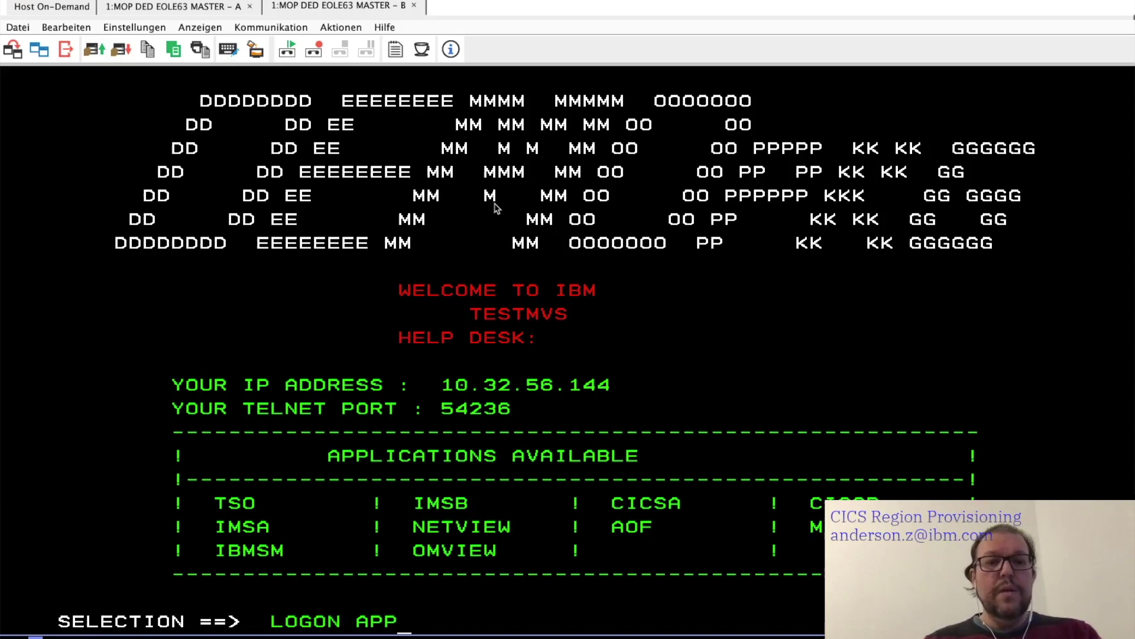
text(LID(C)
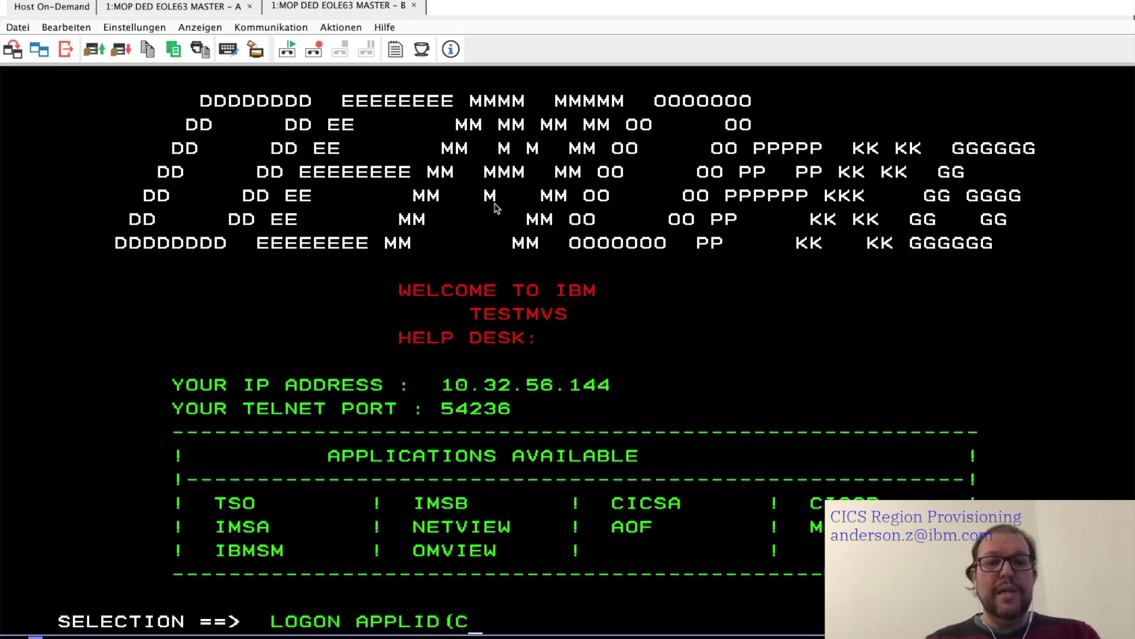
text(ICSS)
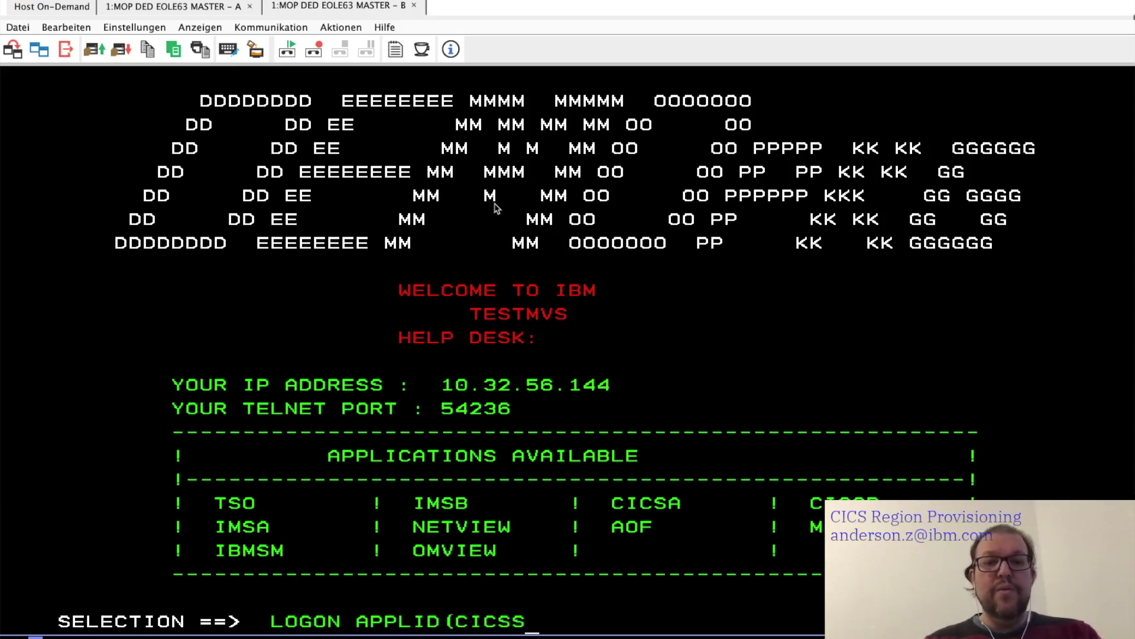
text(000)
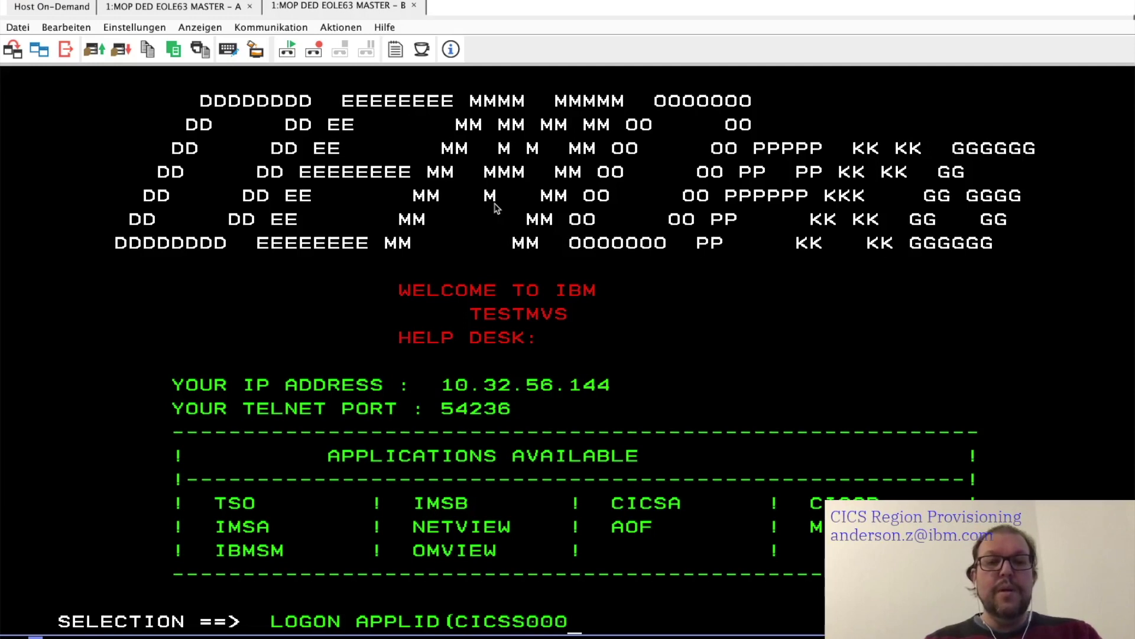
text())
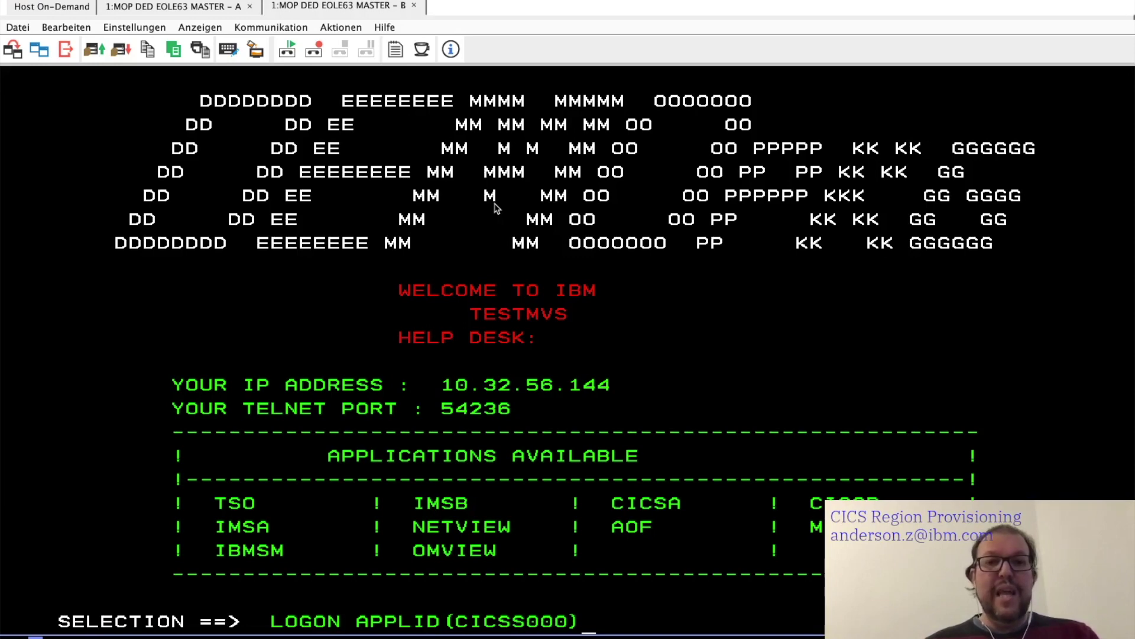
key(Return)
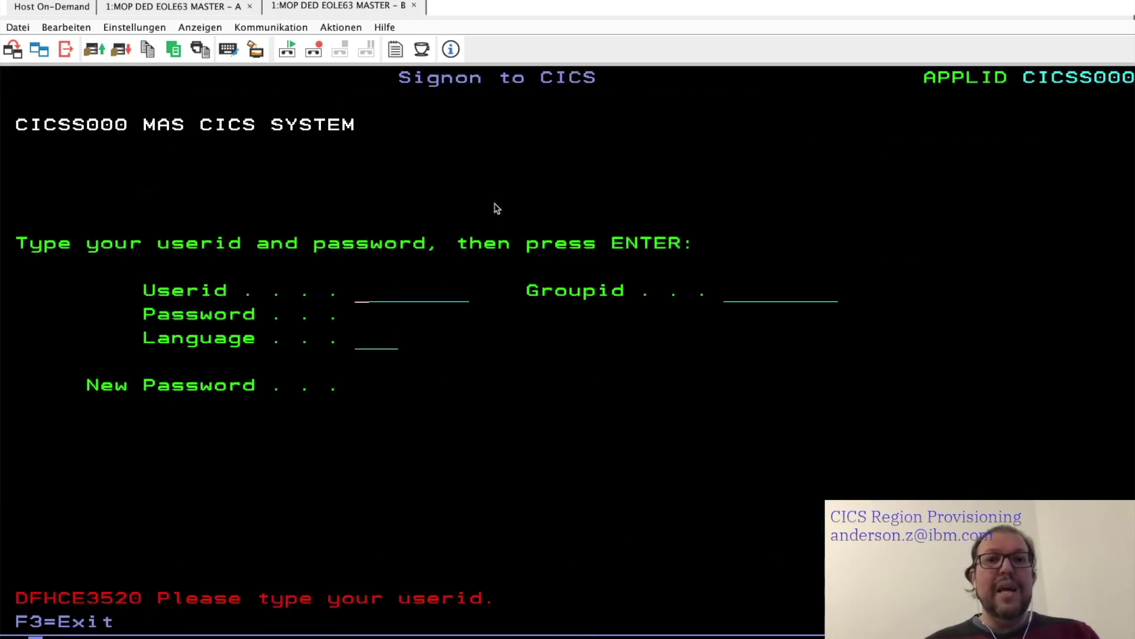
- Enter the user ID and password on the Signon to CICS screen, then type CEMT
key(Tab)
key(Tab)
text(***)
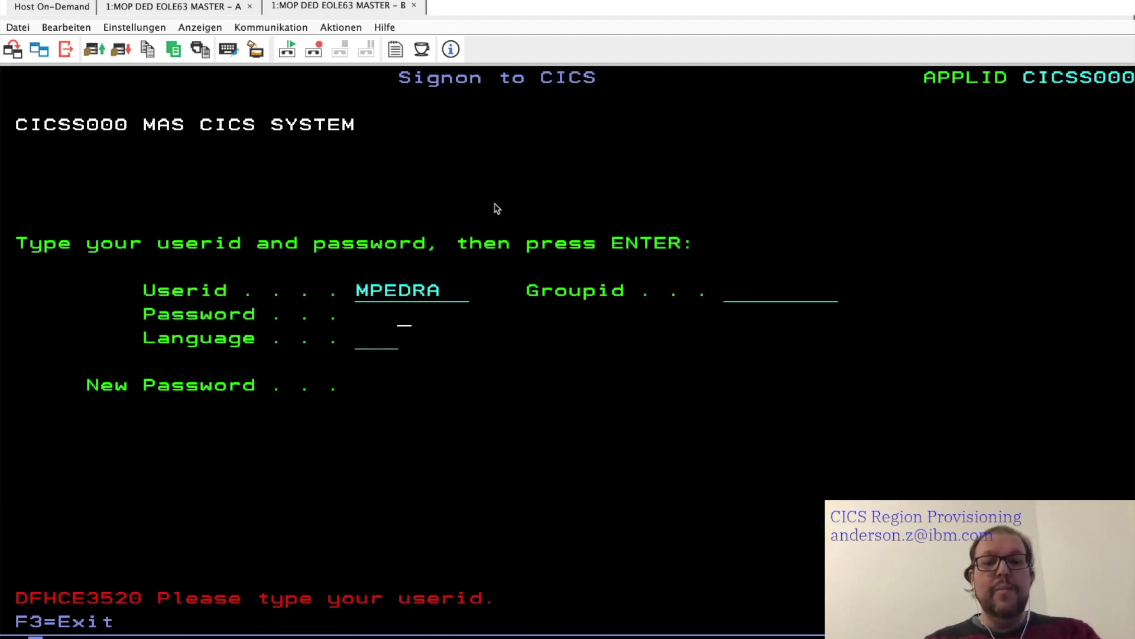
key(Return)
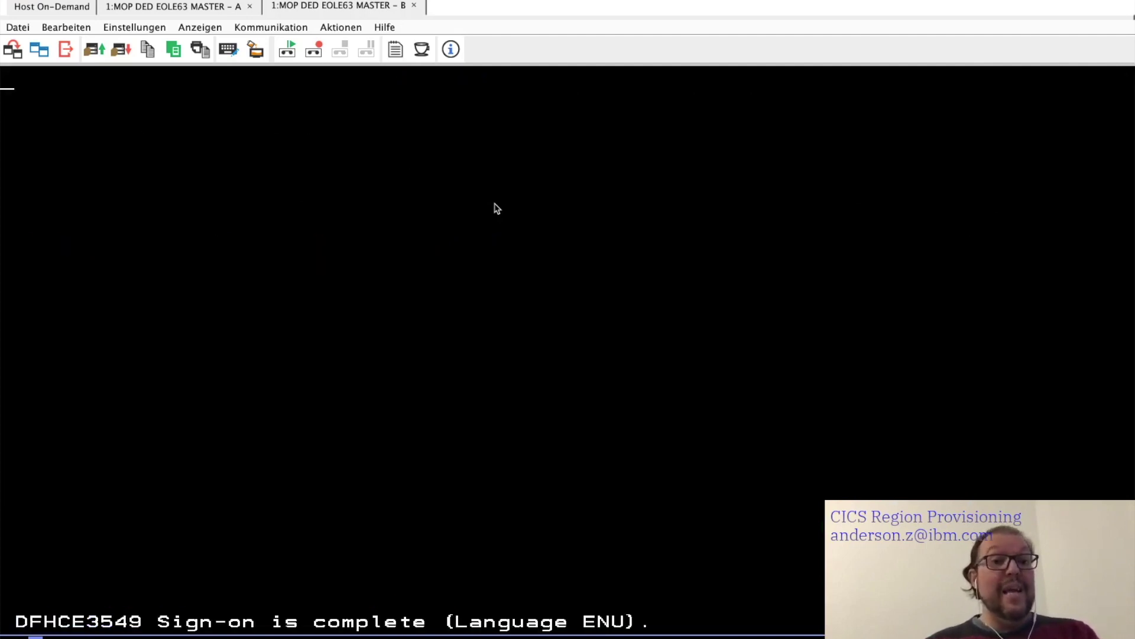
text(CEMT)
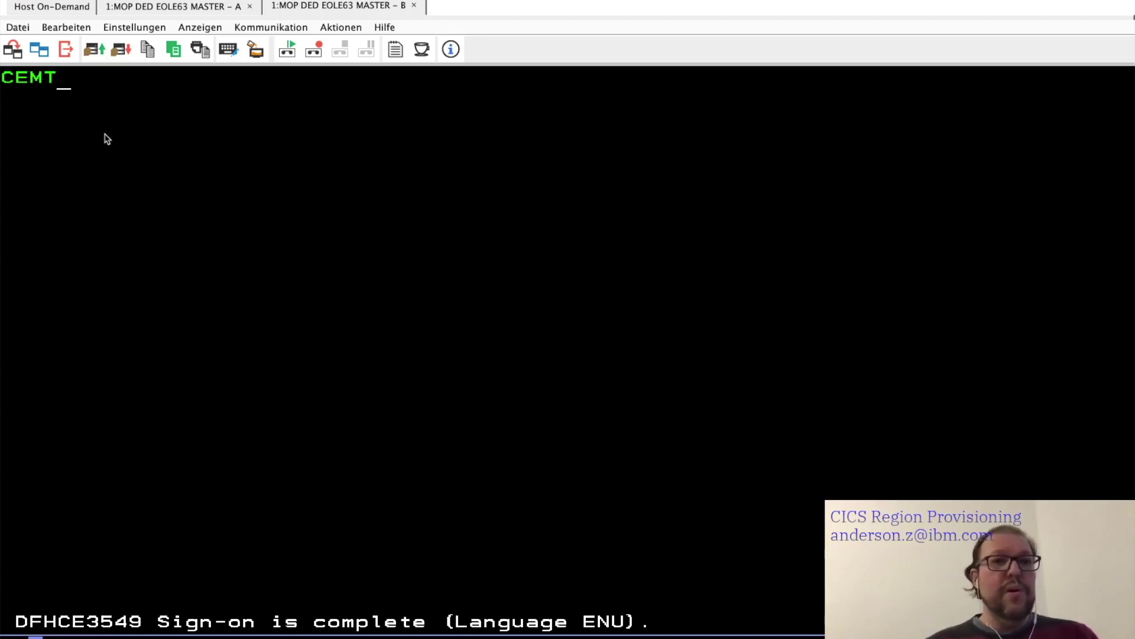
- Run CEMT and inquire on the region with I REGION to list its system parameters
key(Return)
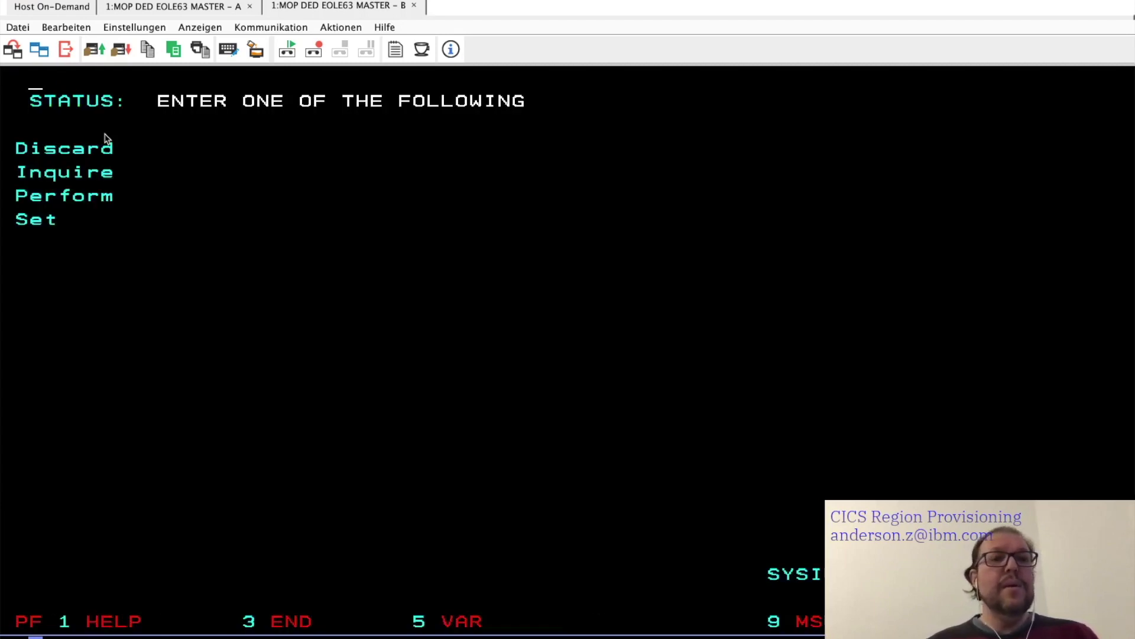
text(I)
key(Return)
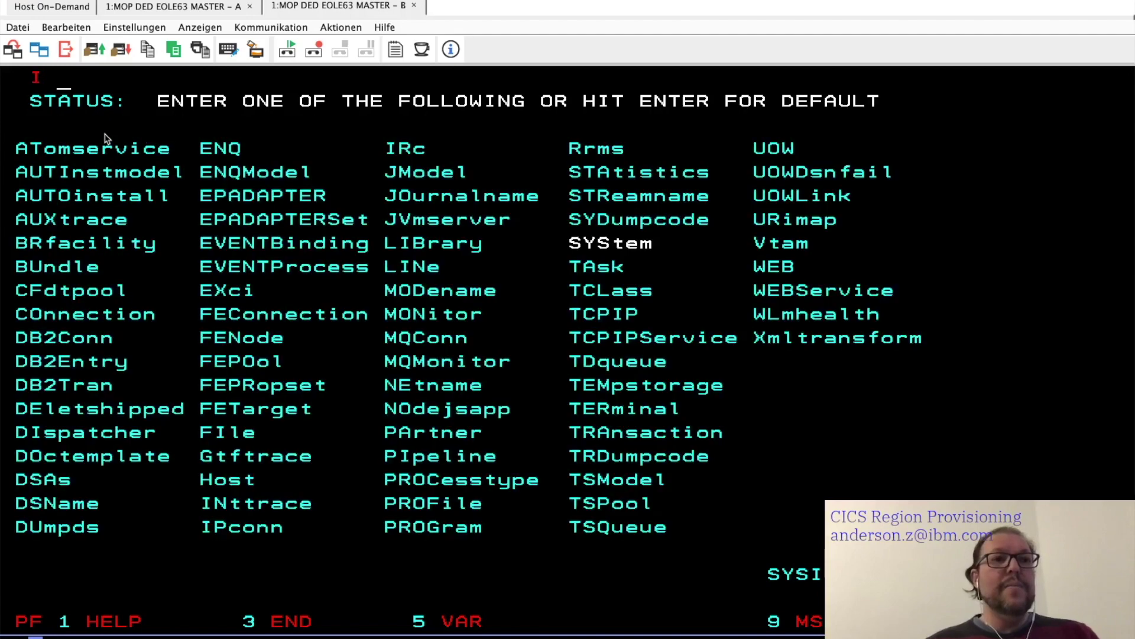
text(REGION)
key(Return)
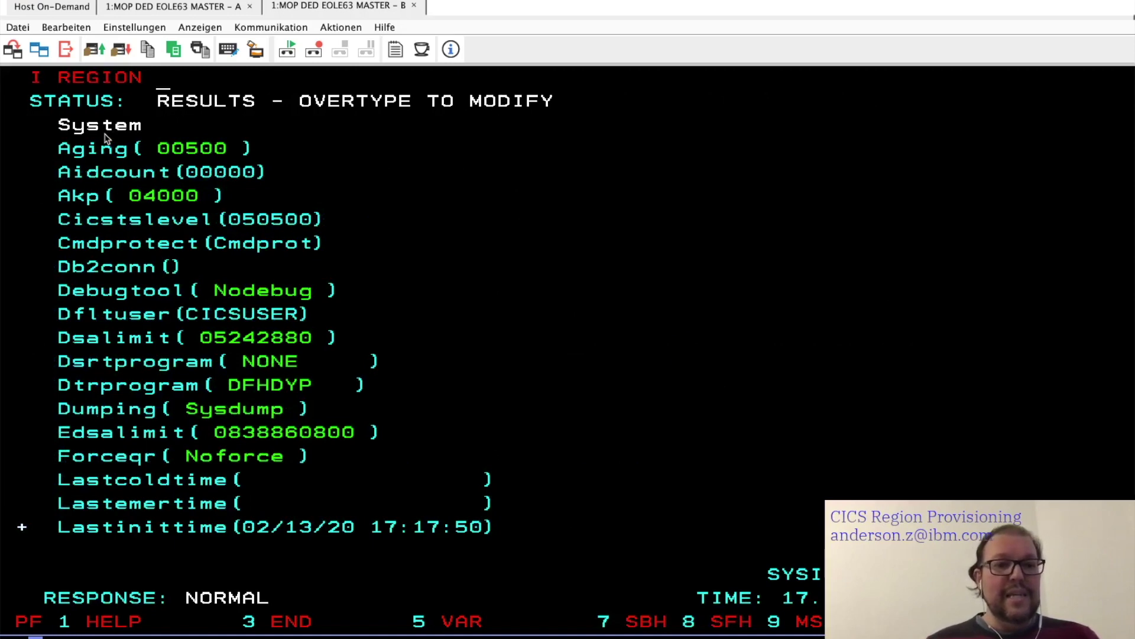
- Highlight the Lastinittime 17:17:50 line, page further down, then switch to IBM Developer for z/OS
click(61, 532)
drag(59, 527, 502, 514)
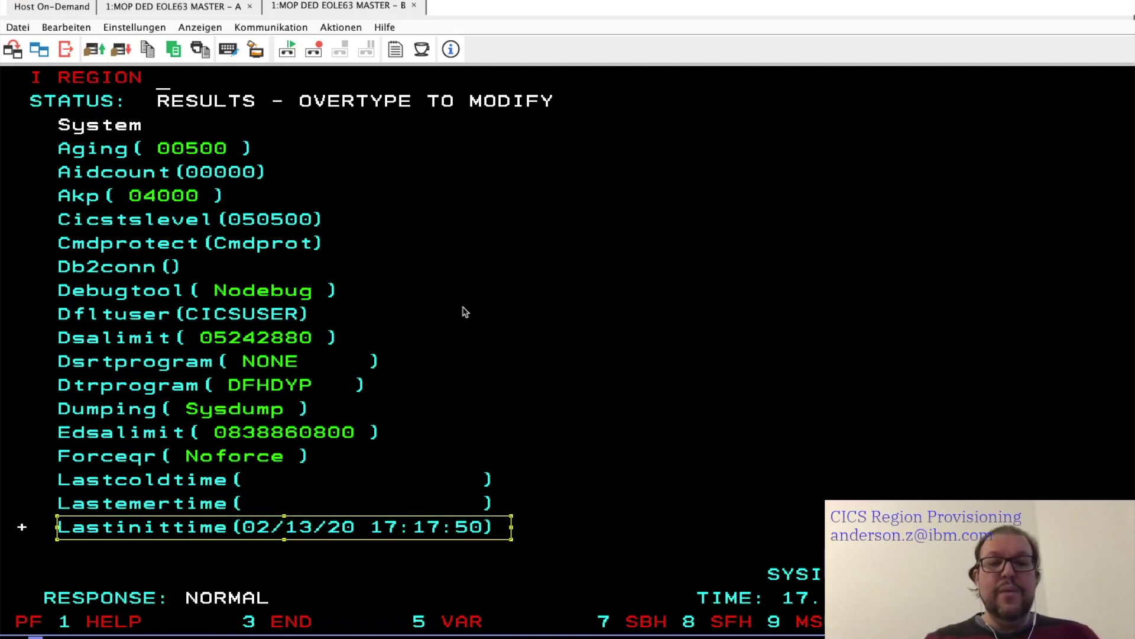
key(F8)
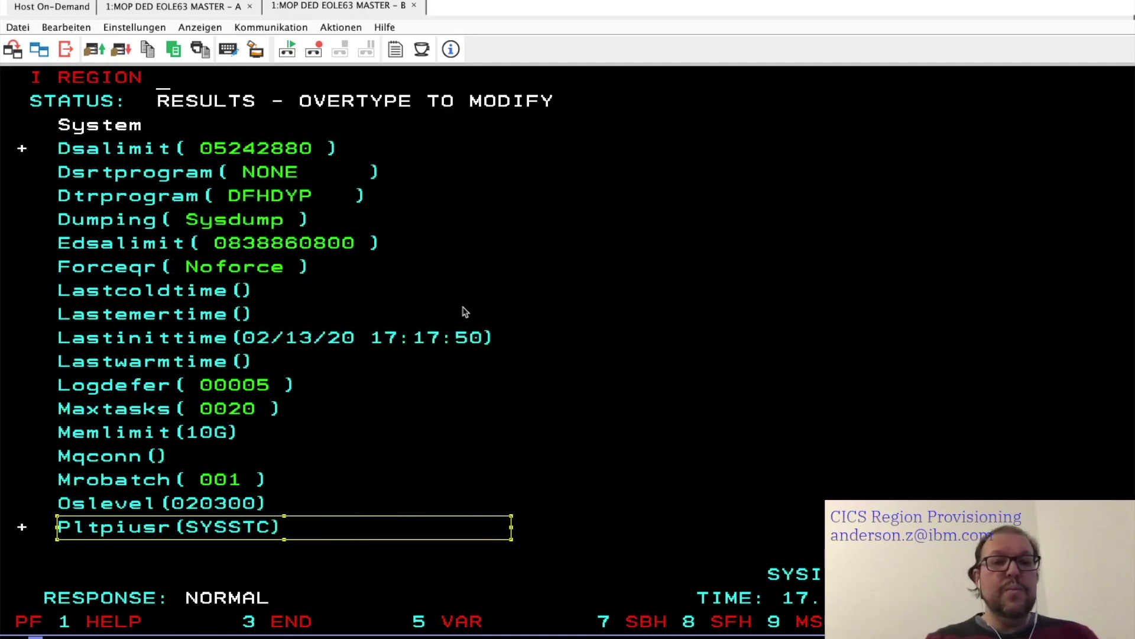
key(F8)
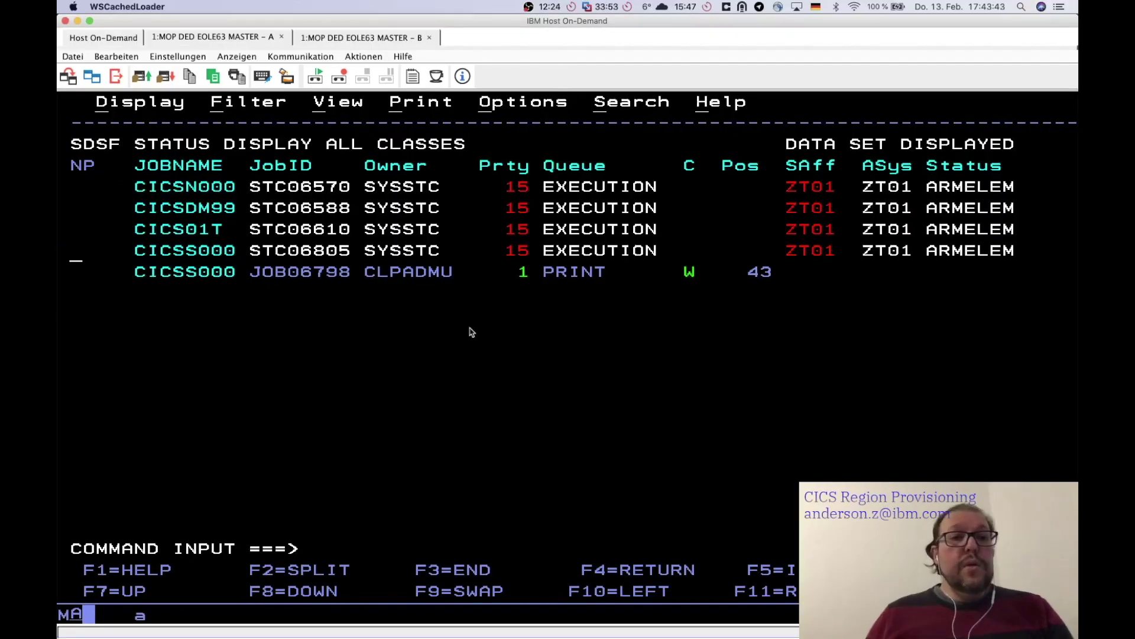
key(super+Tab)
key(super+Tab)
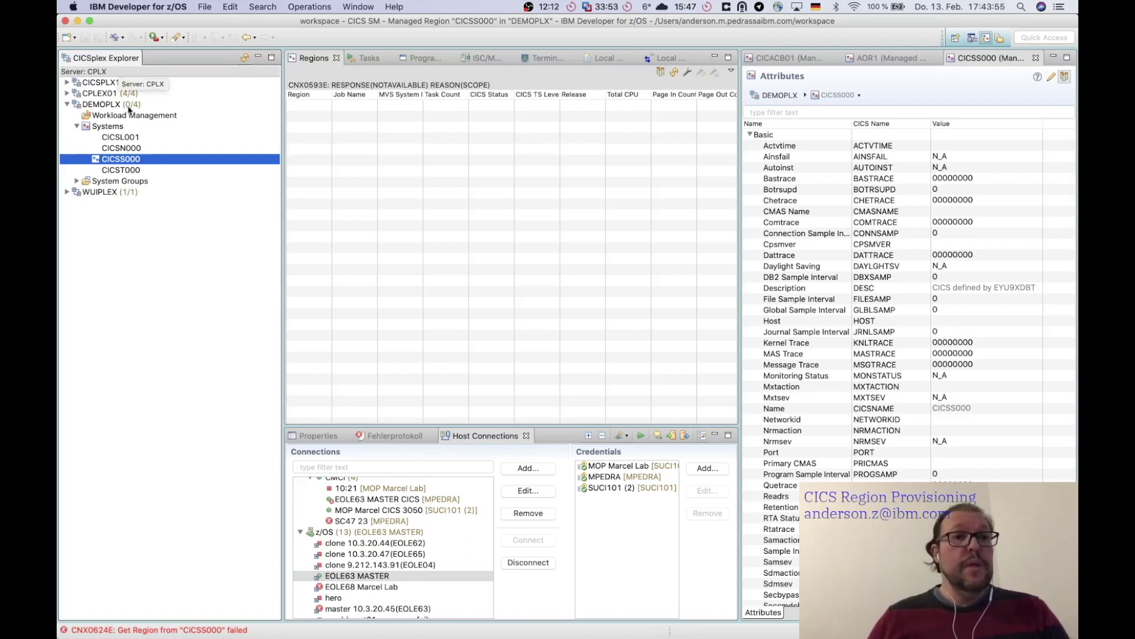
click(67, 105)
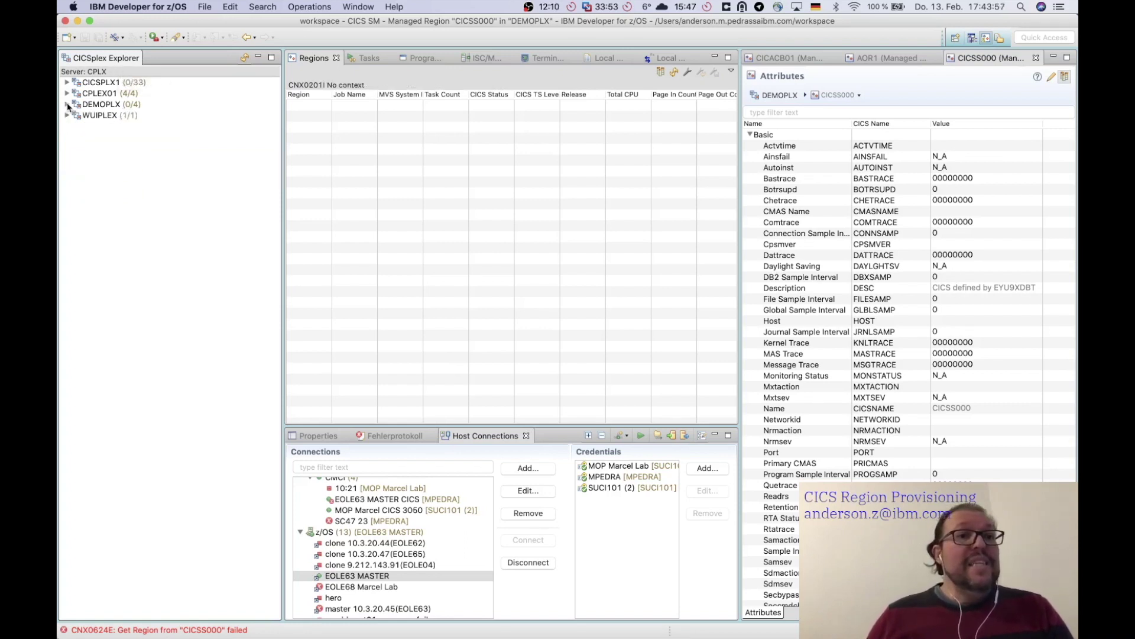
click(67, 105)
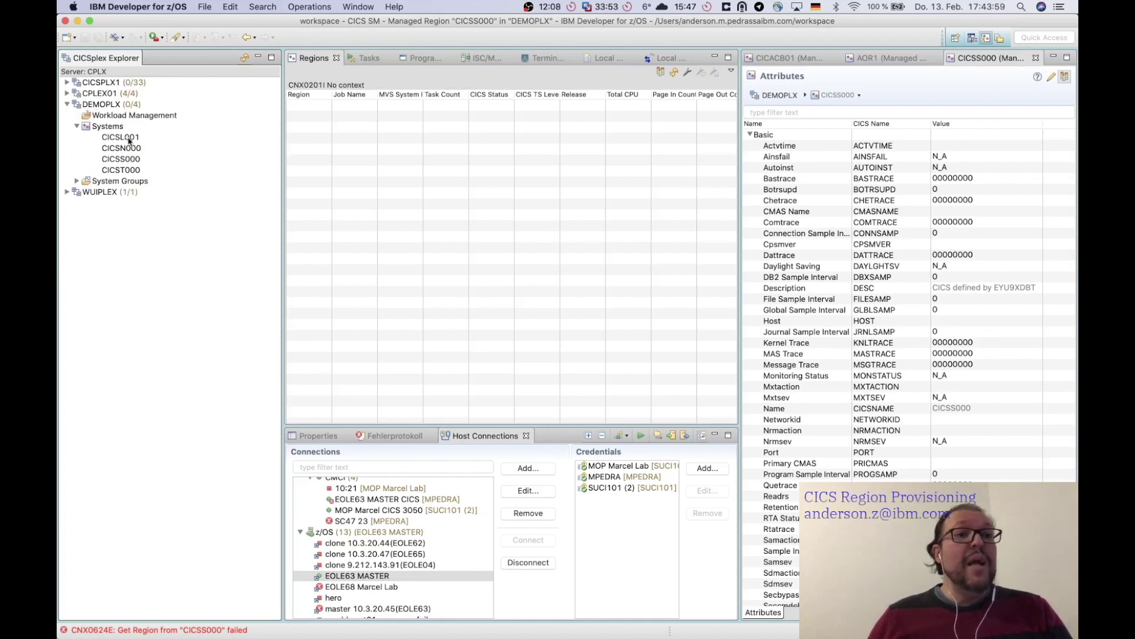
click(131, 160)
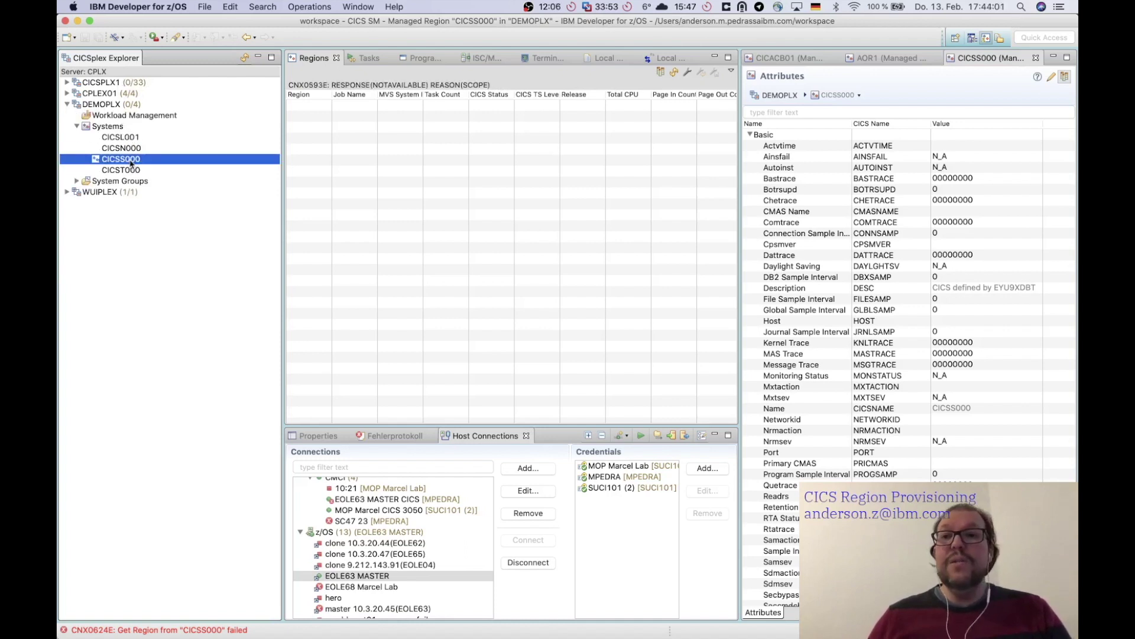
key(super+Tab)
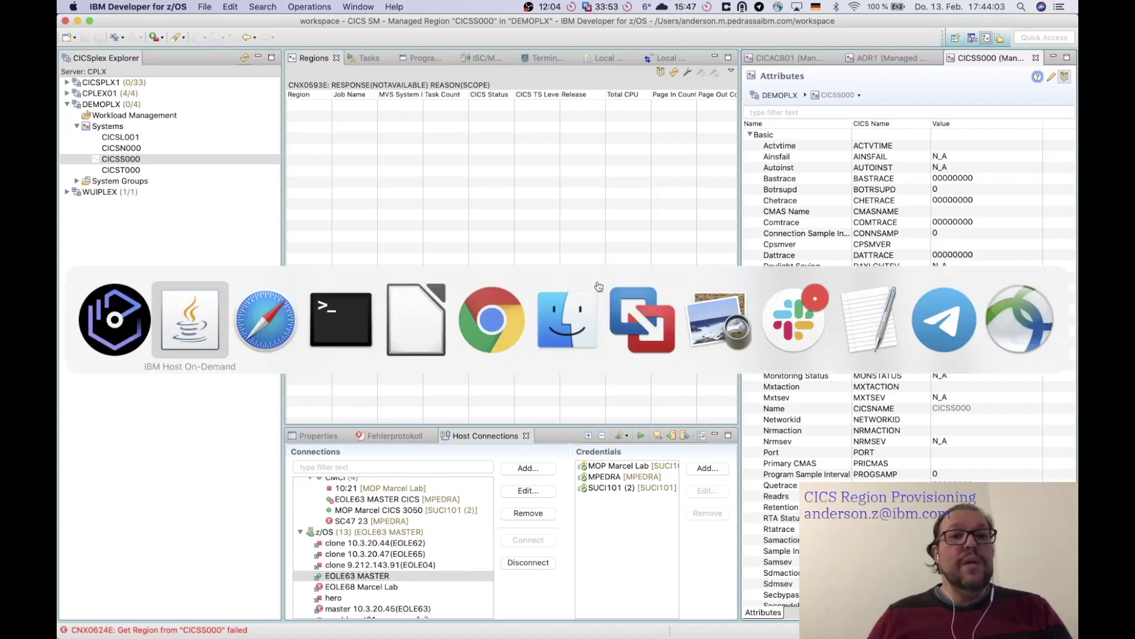
- Return to the SDSF session and open the CICSS000 job's output
key(super+Tab)
key(super+Tab)
key(super+shift+Tab)
key(super+shift+Tab)
key(super+shift+Tab)
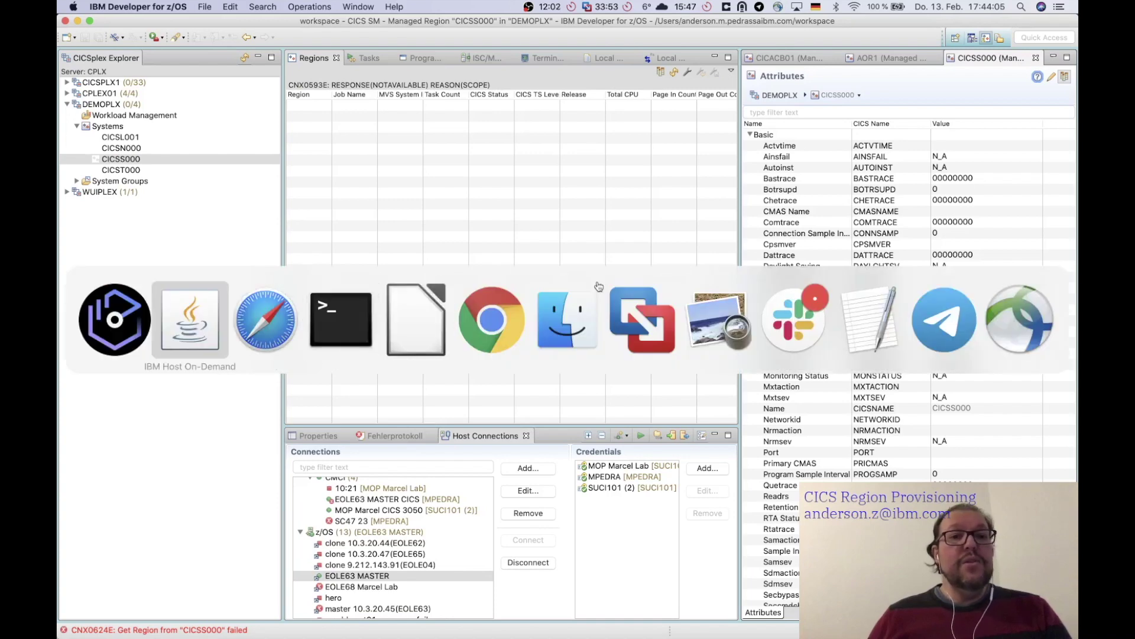
text(s)
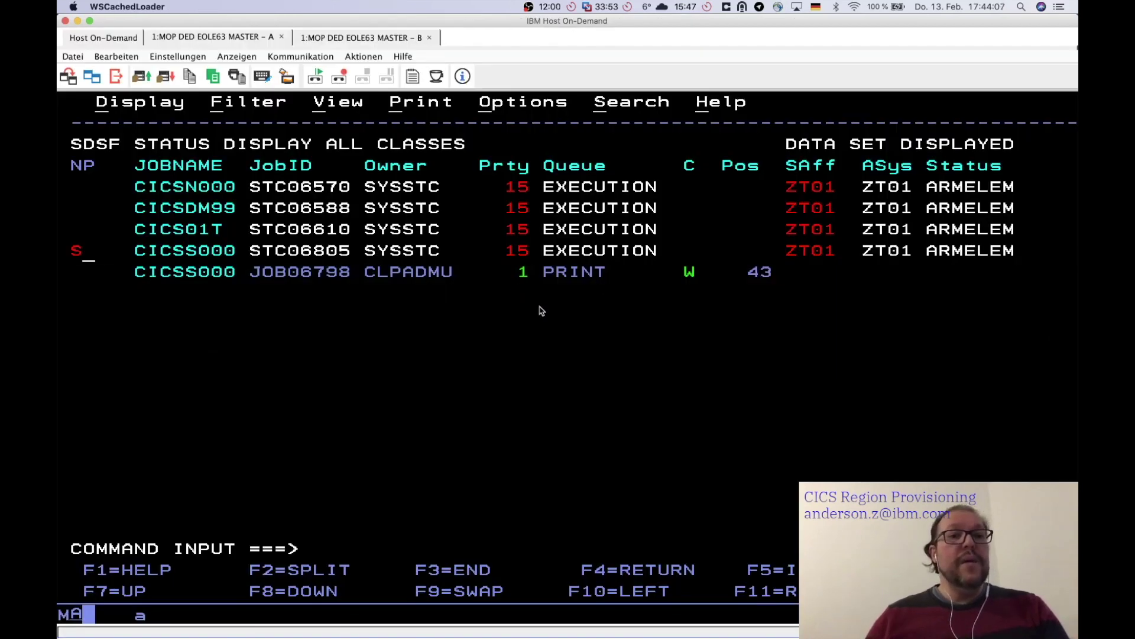
key(Return)
- Find DEMOPLX in the CICSS000 job log, mark its line, then return to IBM Developer for z/OS
text(F )
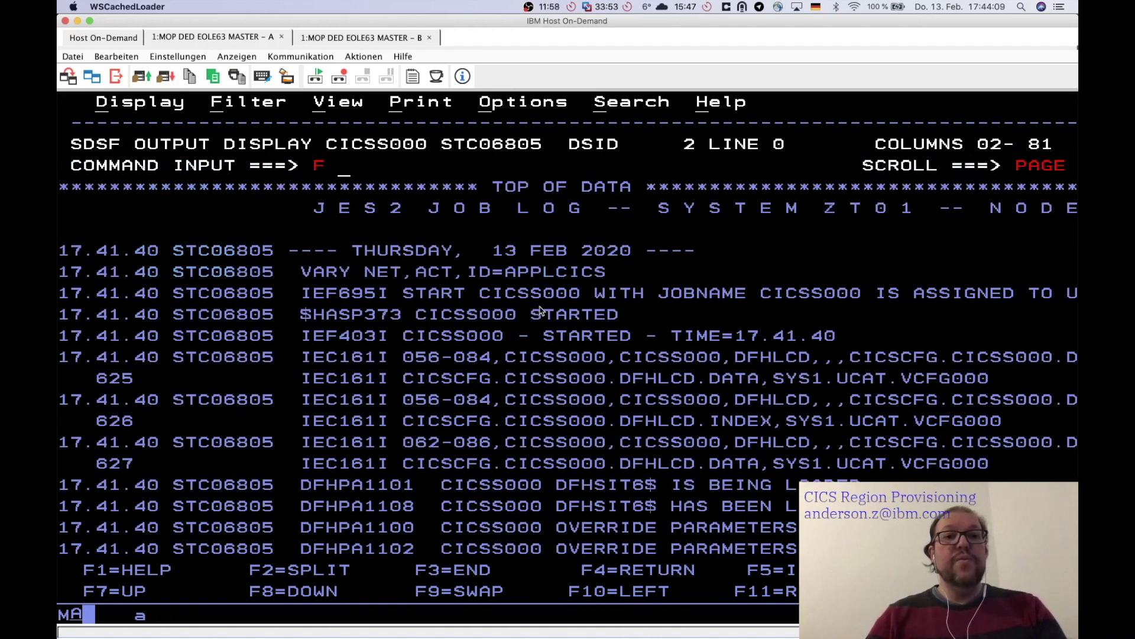
text(DEMOPLX)
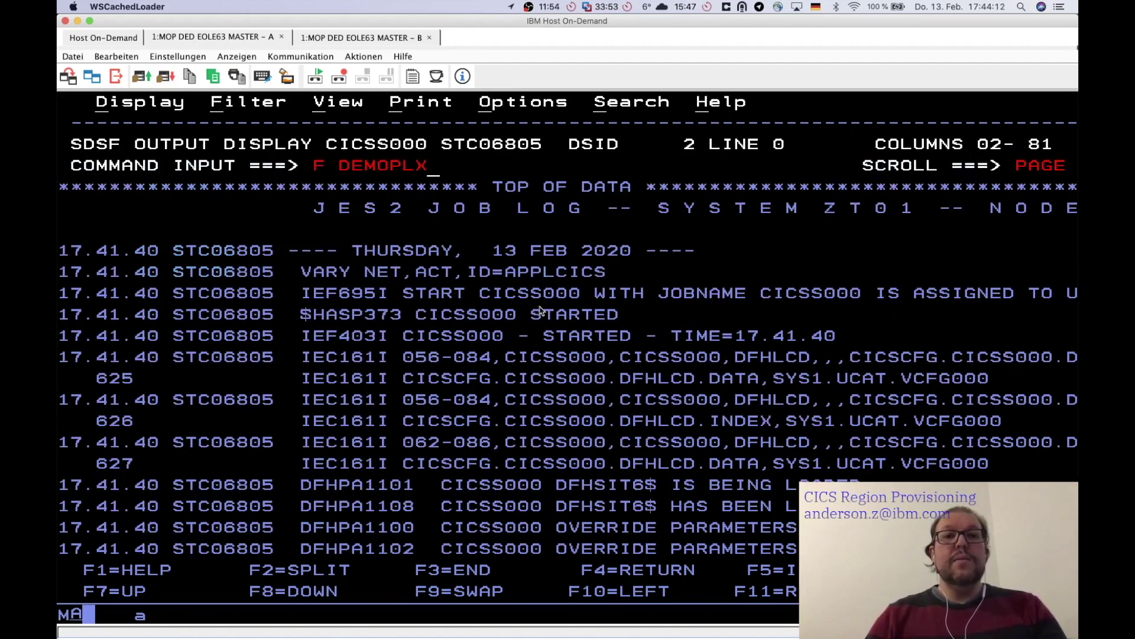
key(Return)
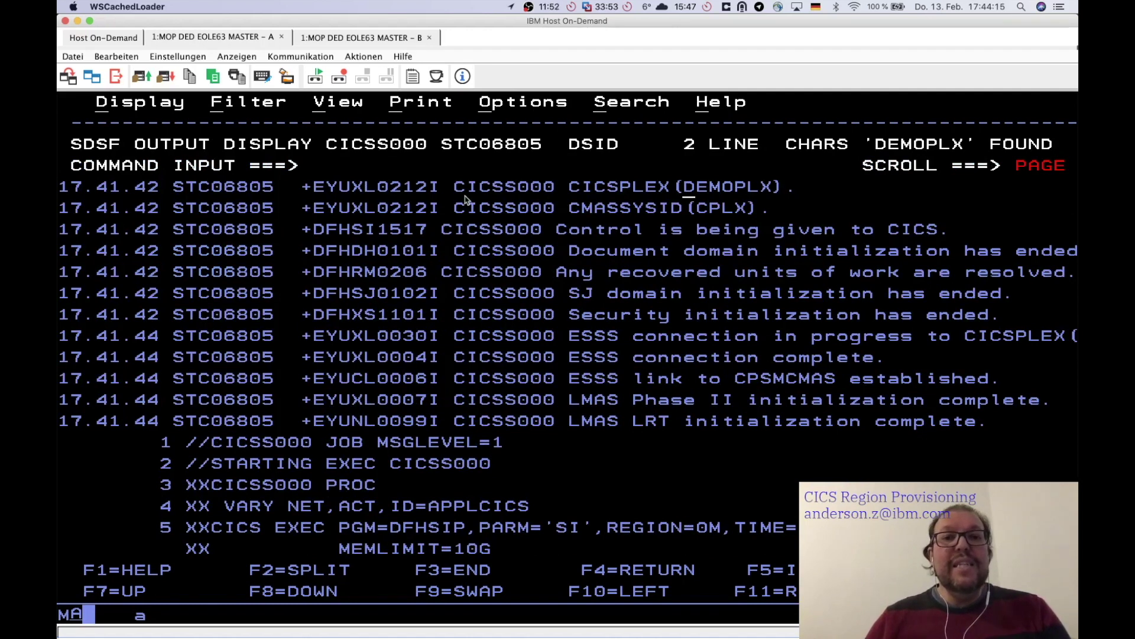
drag(456, 192, 556, 177)
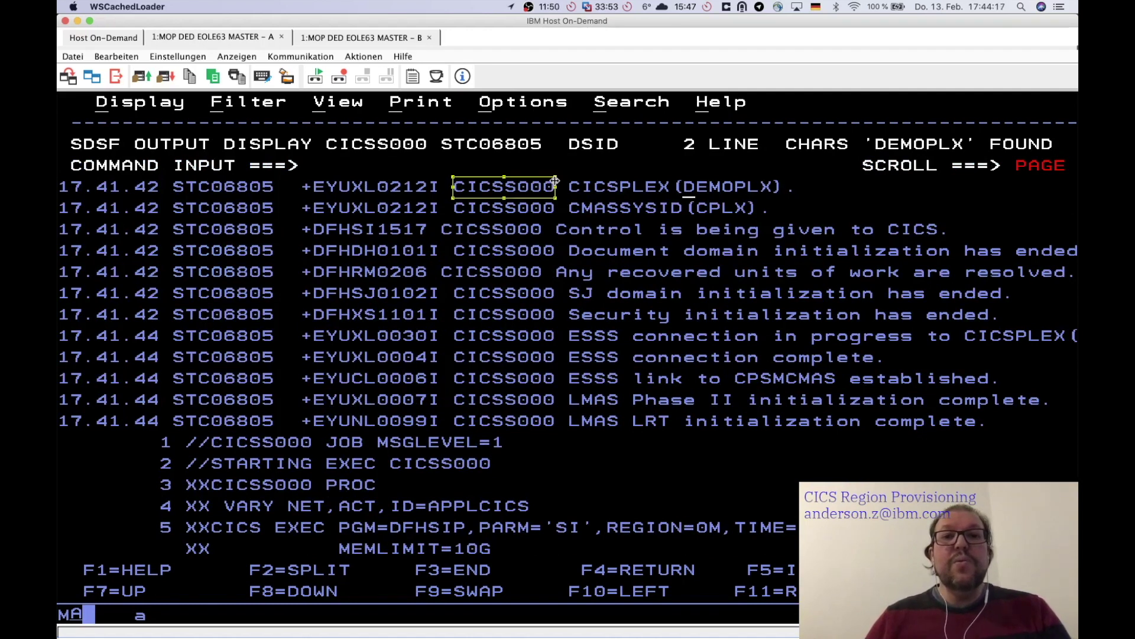
click(715, 194)
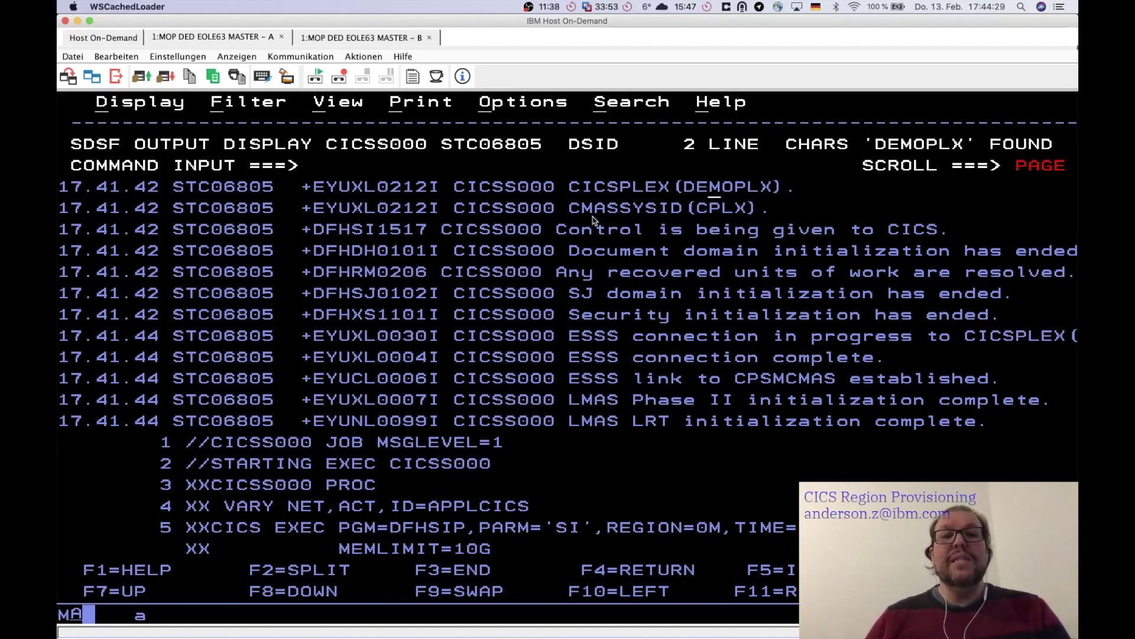
key(super+Tab)
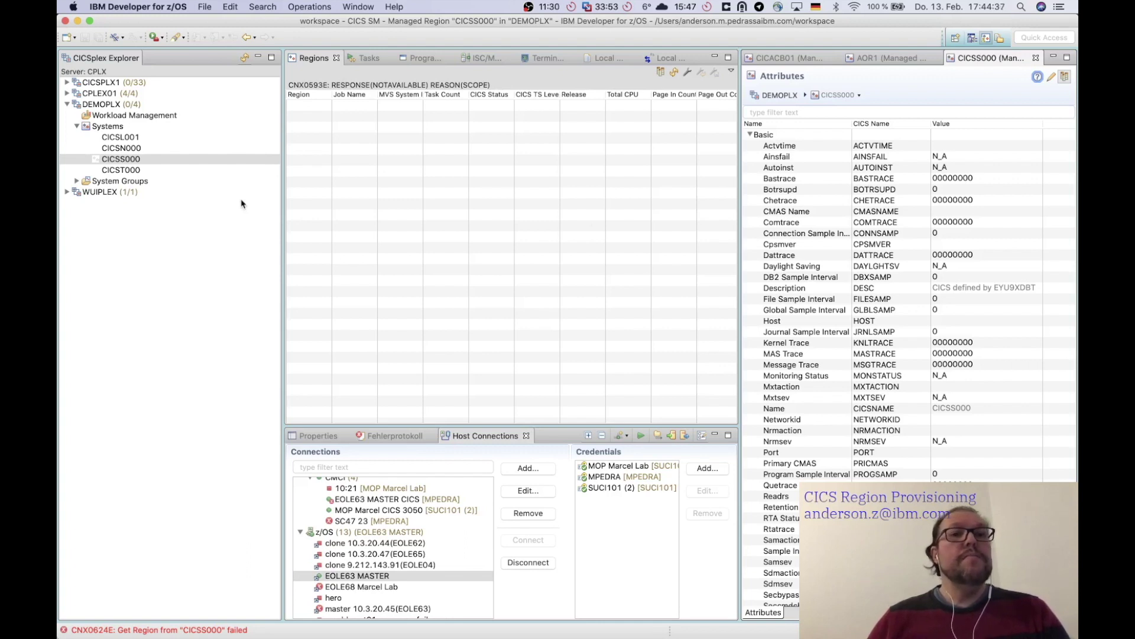
- Collapse and re-expand the DEMOPLX tree to clear the CNX0624E error, then switch to Chrome
click(67, 105)
click(67, 105)
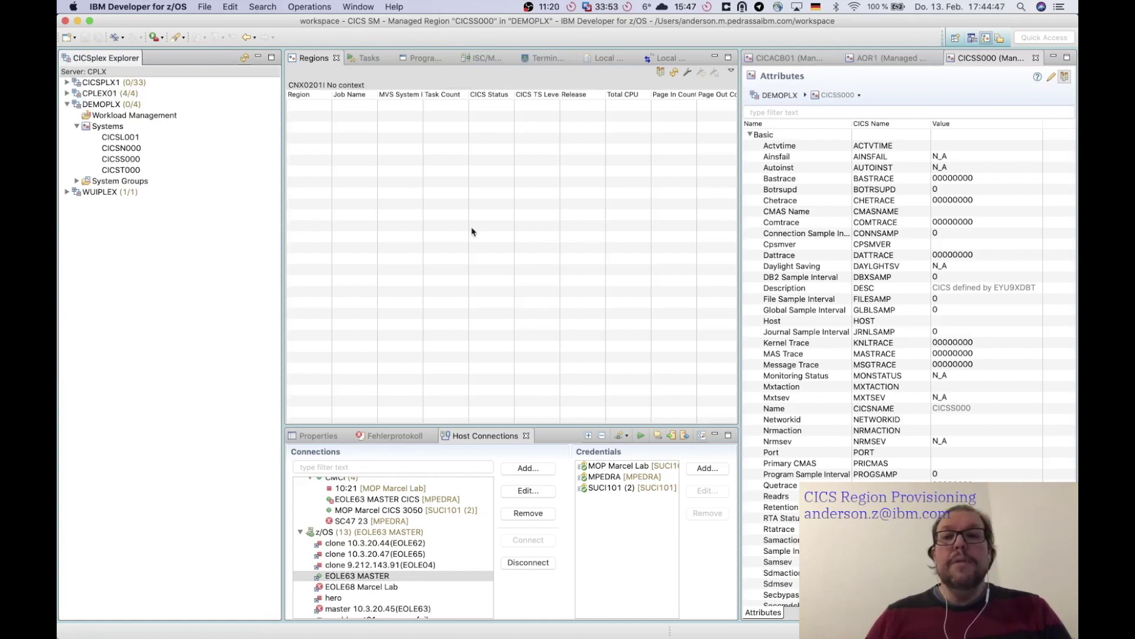
key(super+Tab)
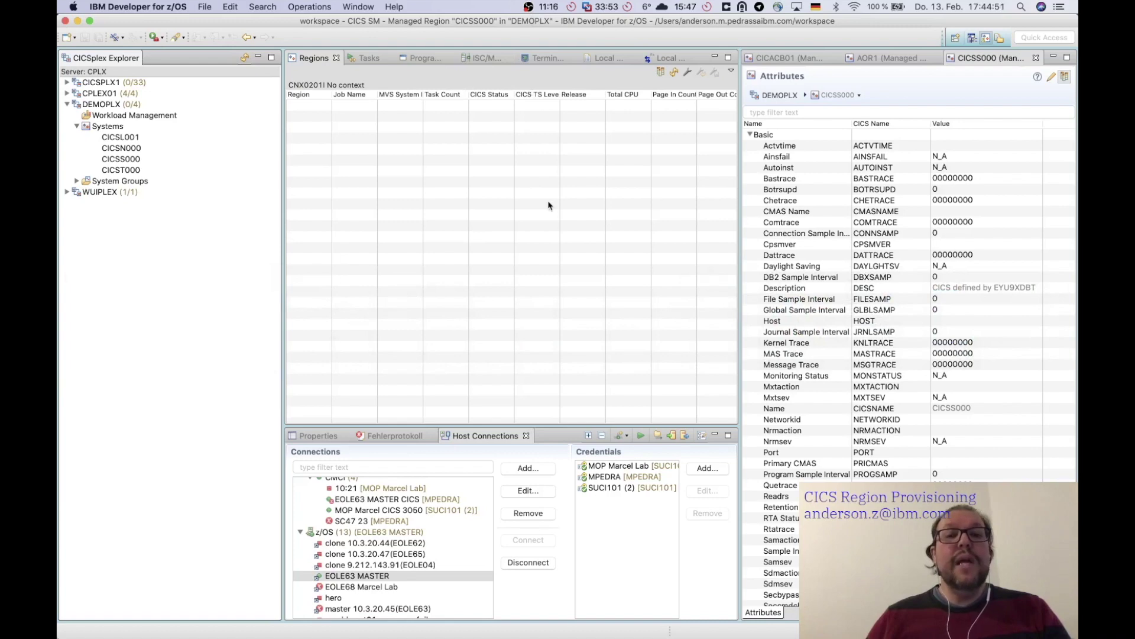
key(super+Tab)
key(super+Tab)
key(super+Tab)
key(super+Tab)
key(super+Tab)
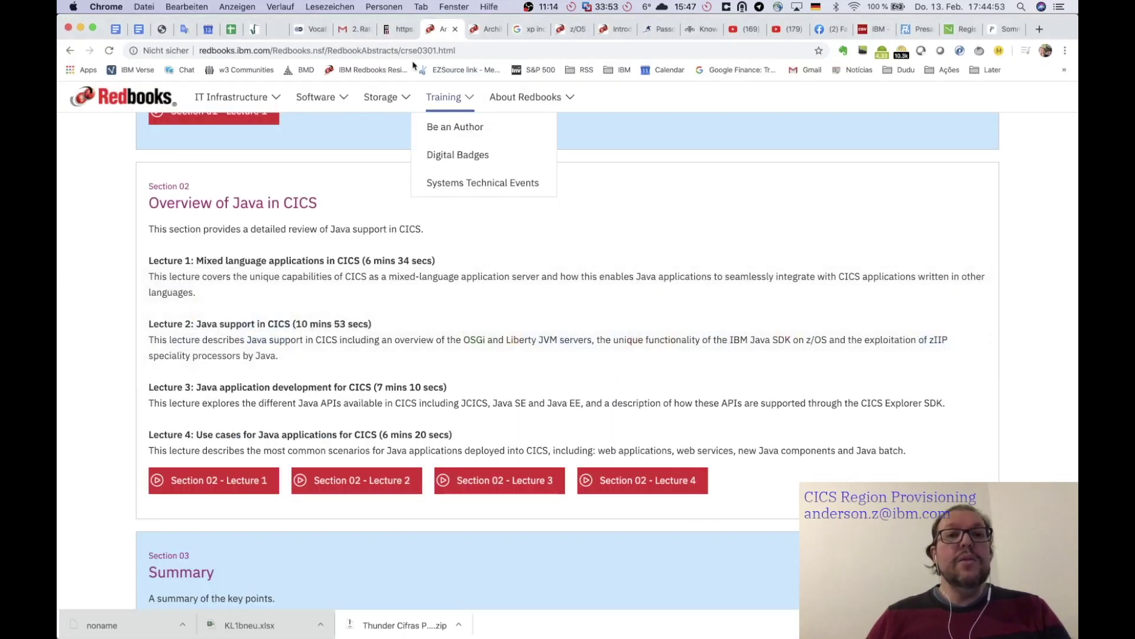
- Bring the z/OSMF window forward and choose the stop action for the CICS_CICSS000 instance
click(456, 7)
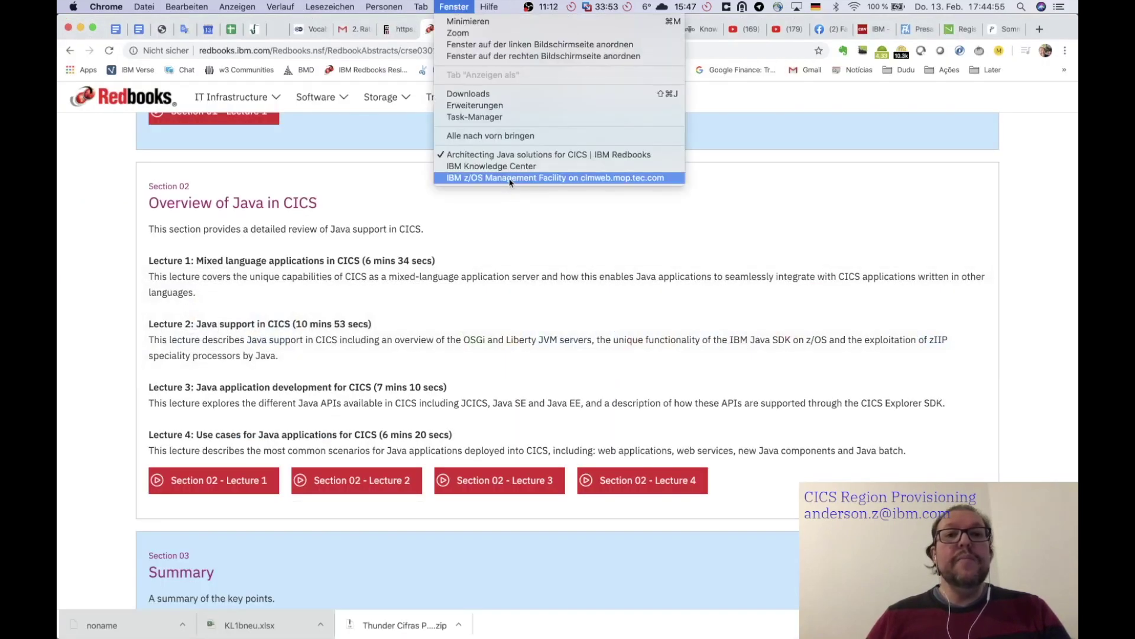
click(510, 178)
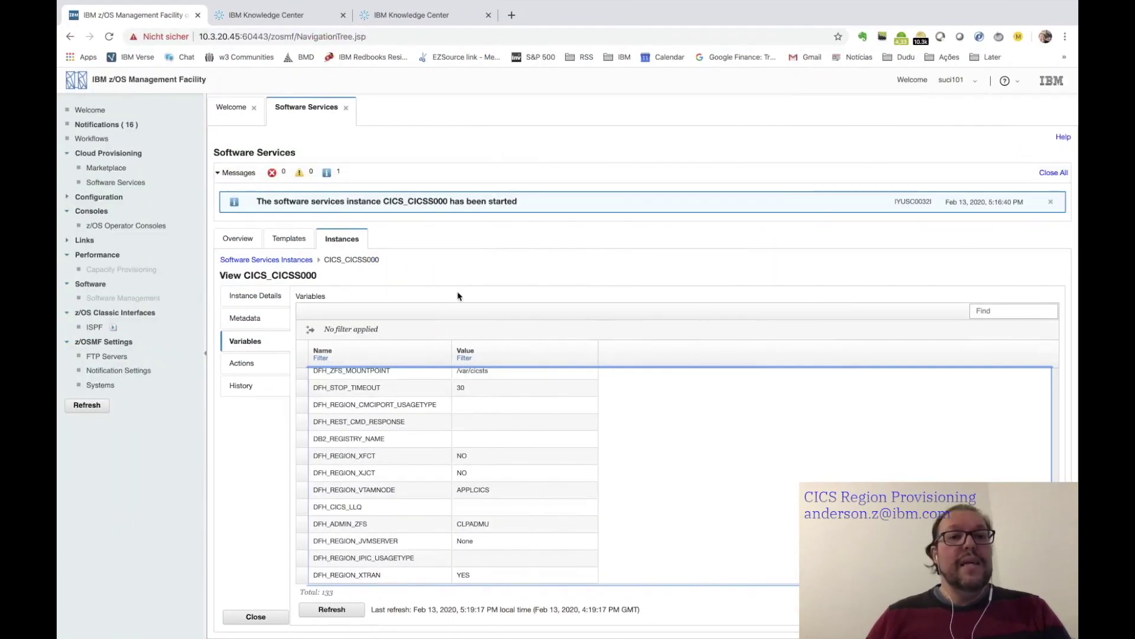
click(248, 368)
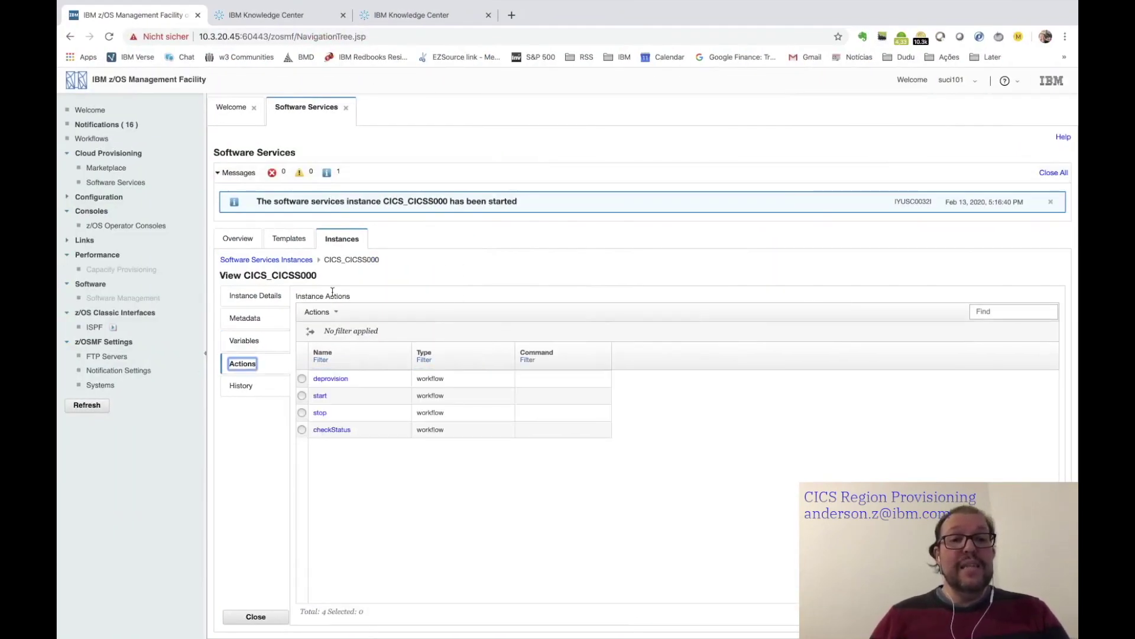
click(302, 413)
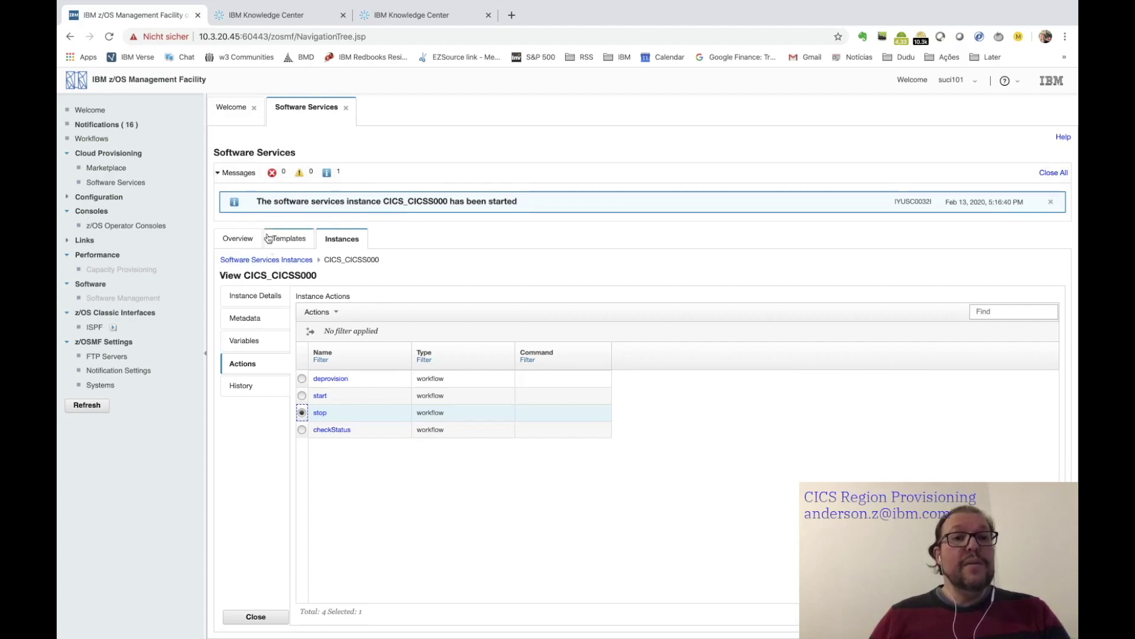
click(319, 414)
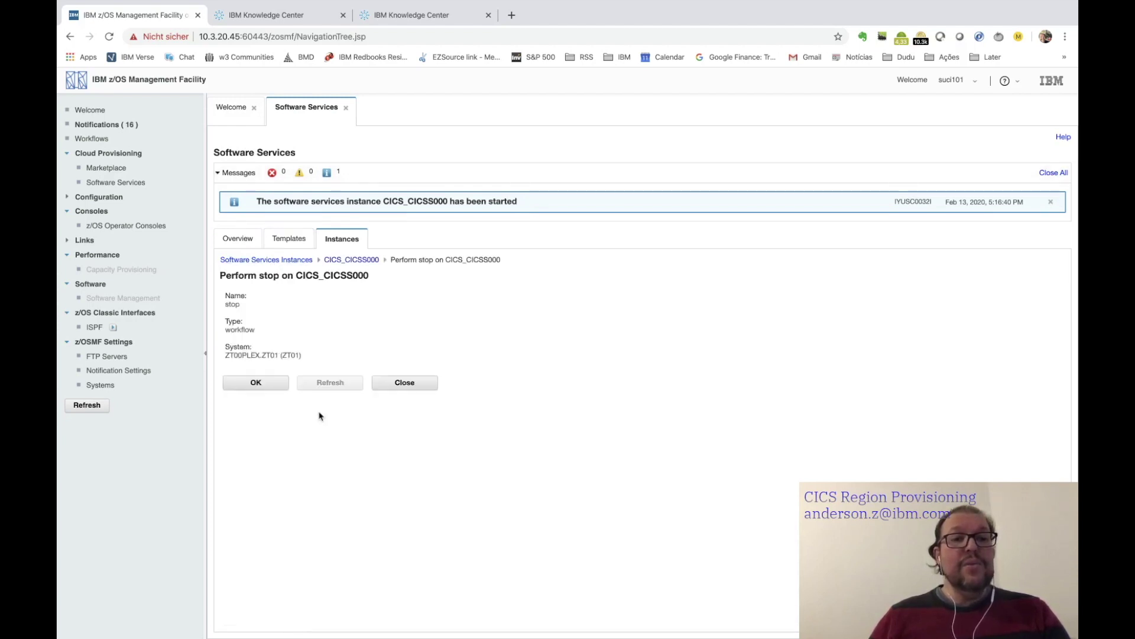
click(262, 385)
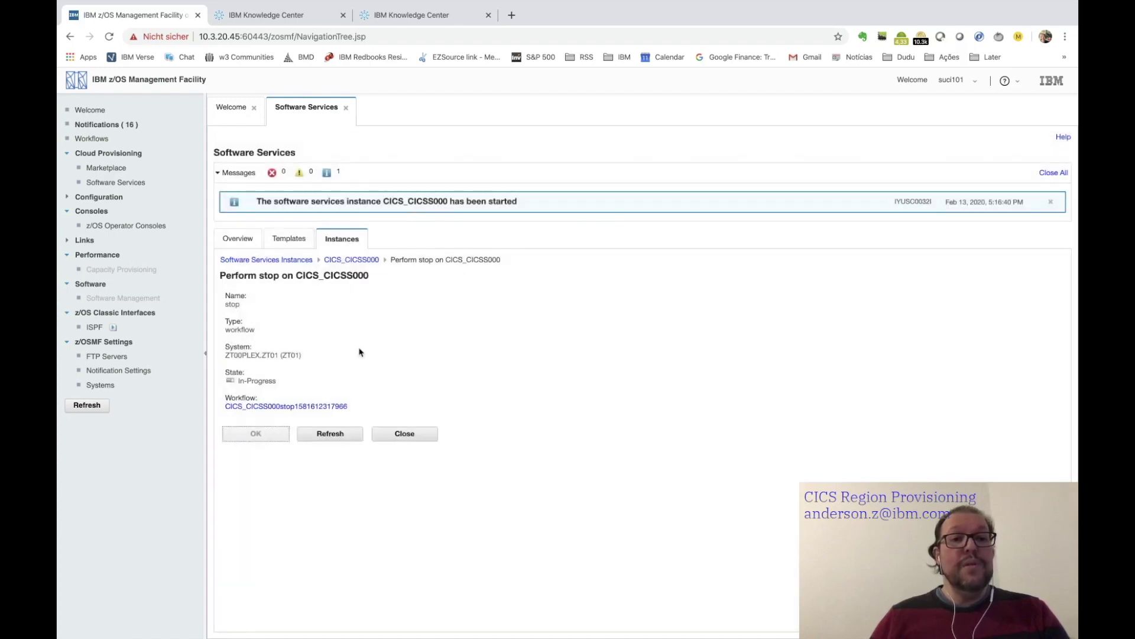
click(314, 407)
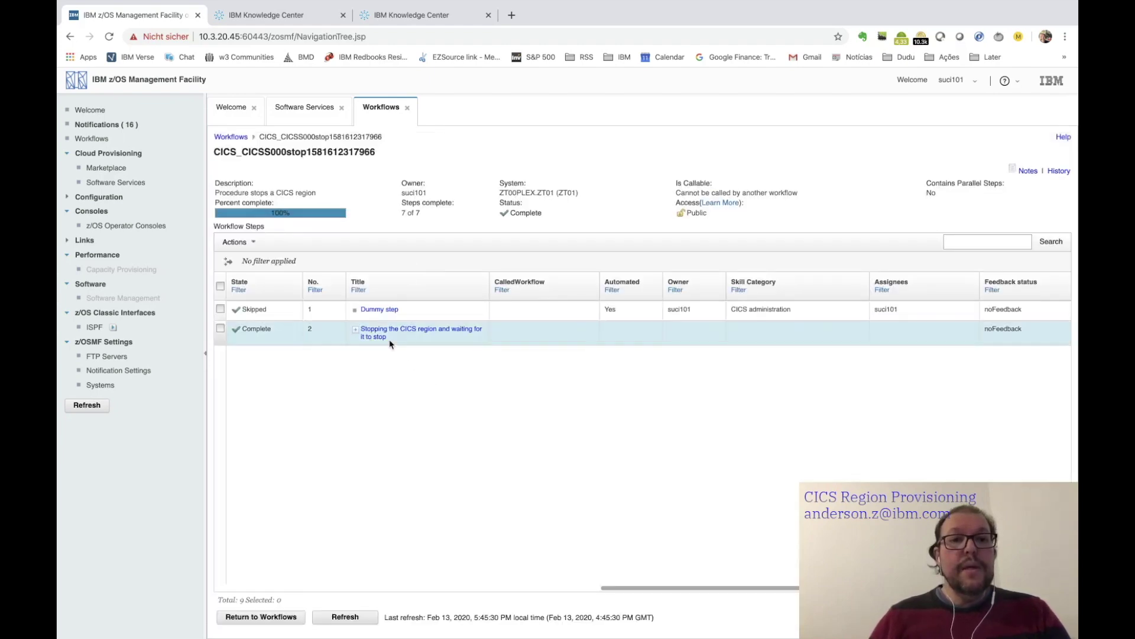
- Expand step 2 and open step 2.2 'Performing normal CICS shutdown and wait' twice
click(356, 330)
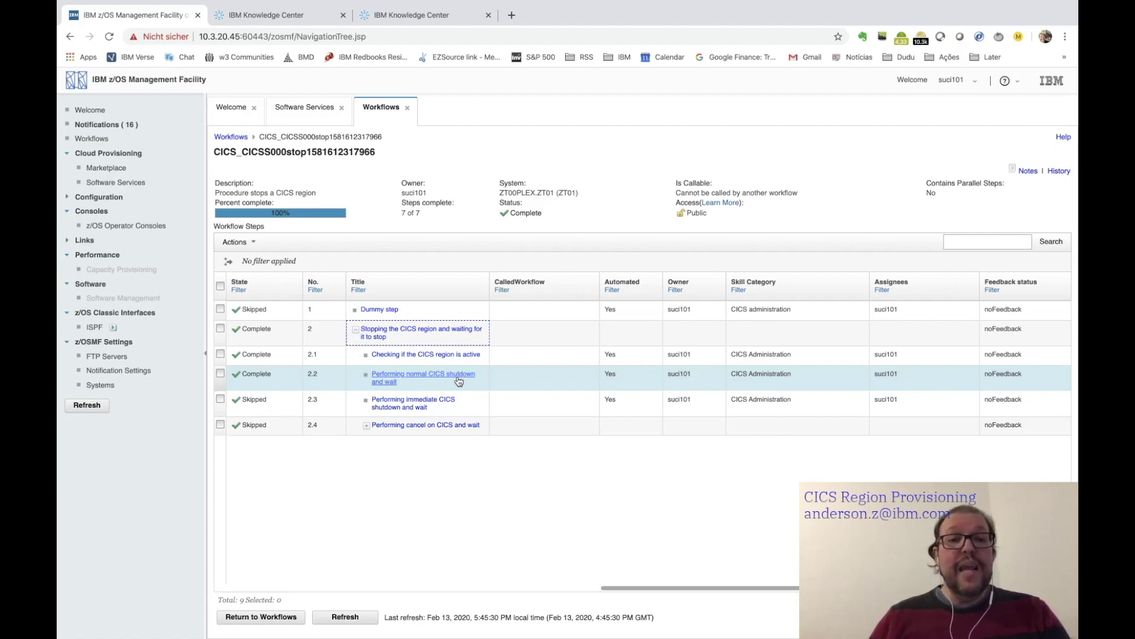
click(430, 379)
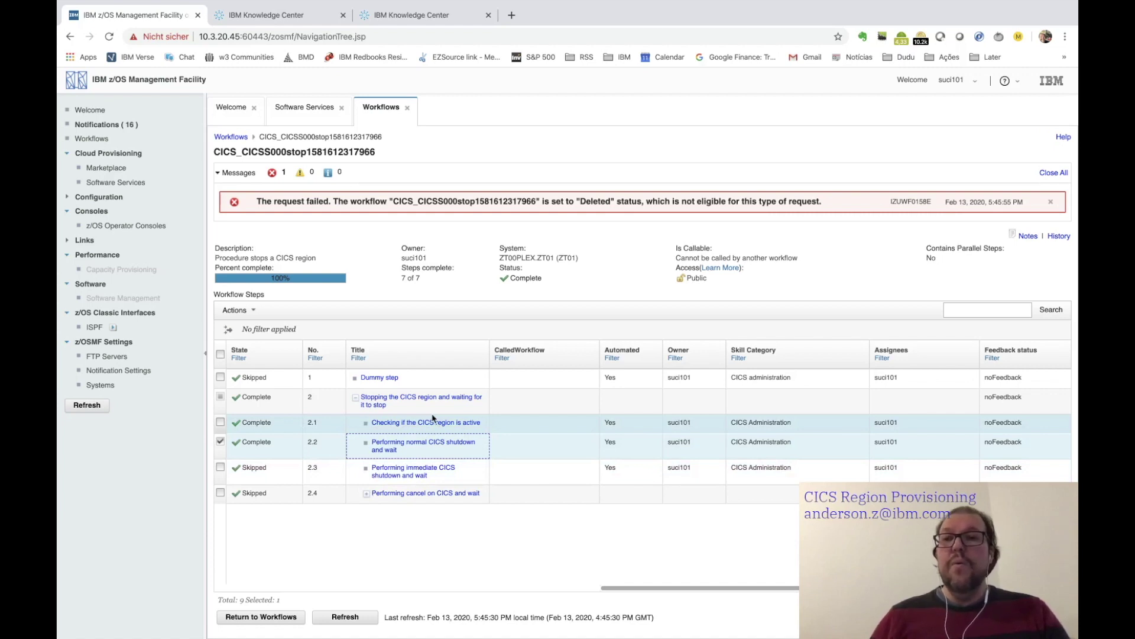
click(414, 449)
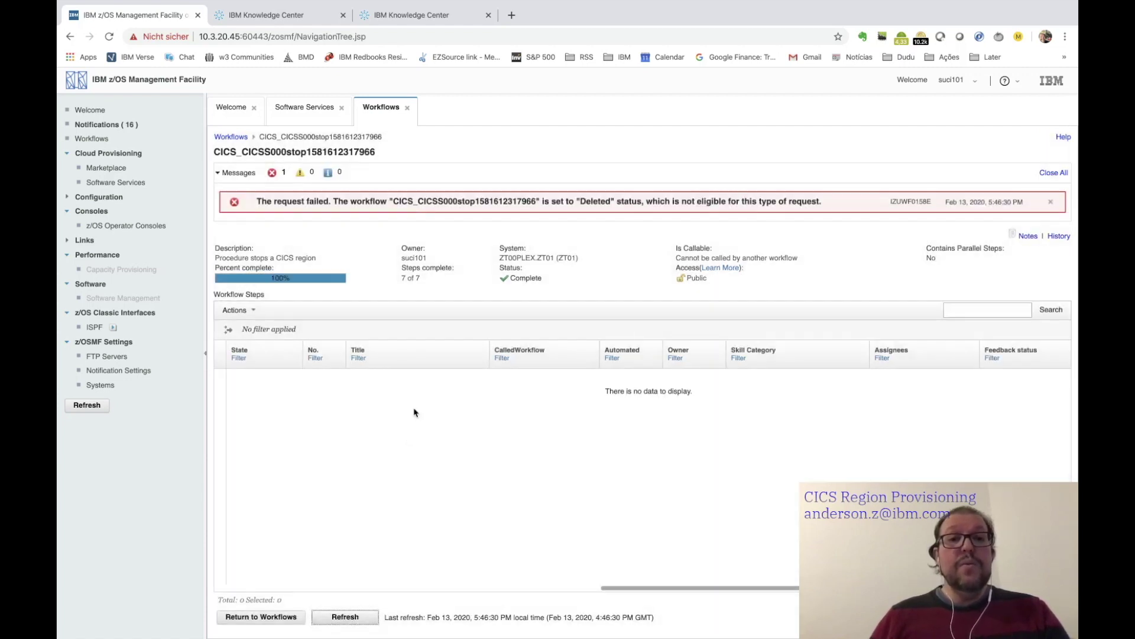
- Switch to the SDSF session and show all job statuses with the ST command
key(super+Tab)
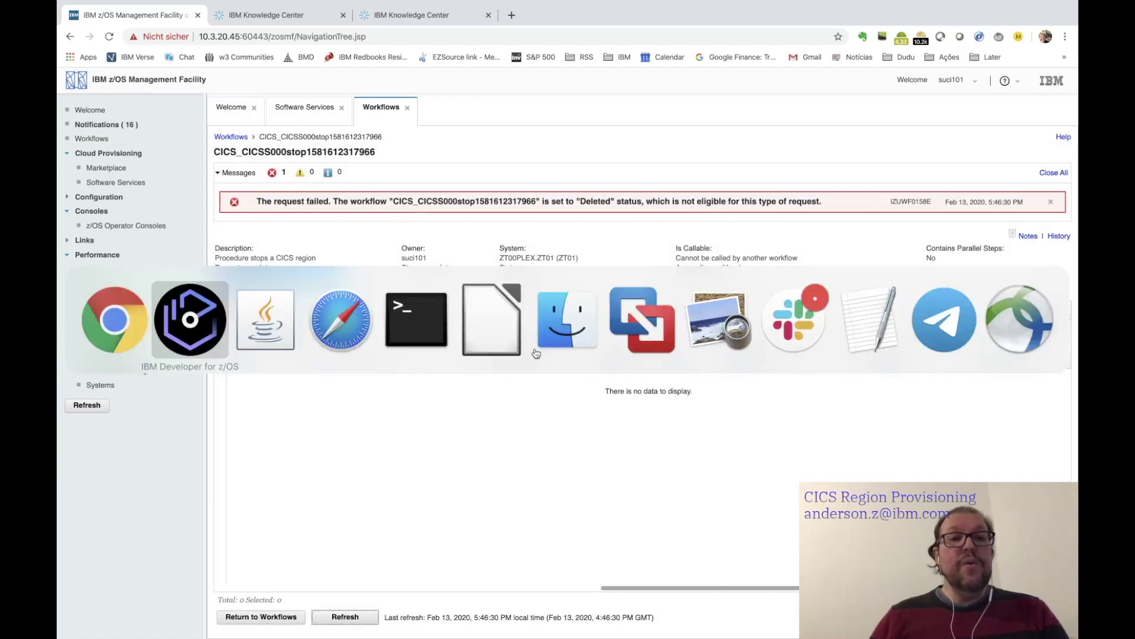
key(super+Tab)
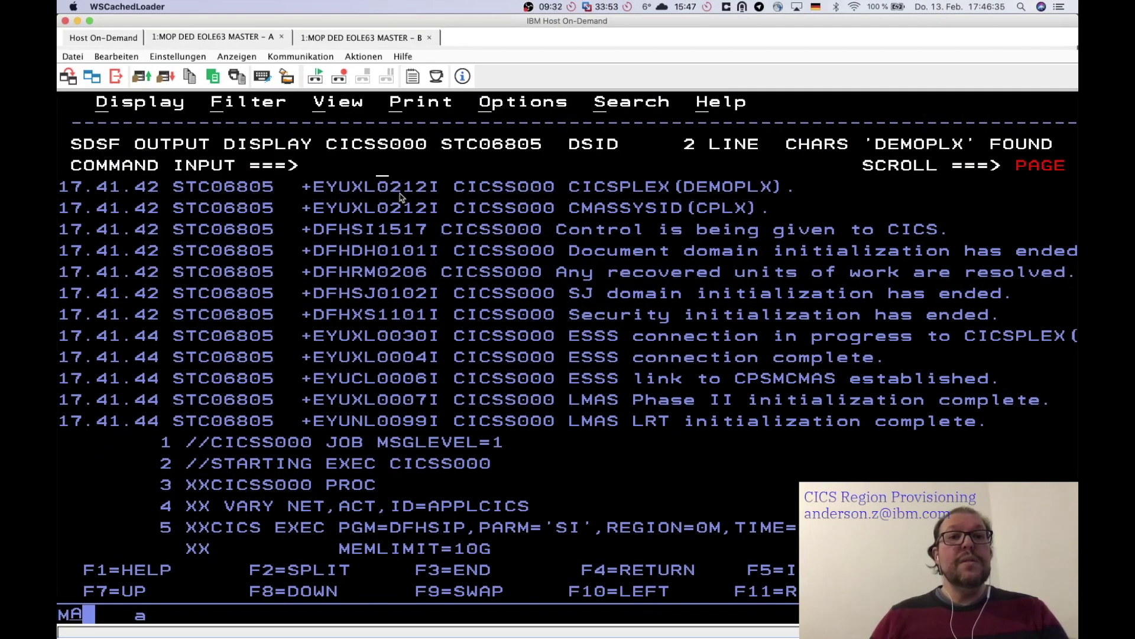
key(F3)
key(Return)
text(ST)
key(Return)
- Open CICSS000 job STC06805's output, jump to the end of its log, then return to Chrome
key(Down)
key(Down)
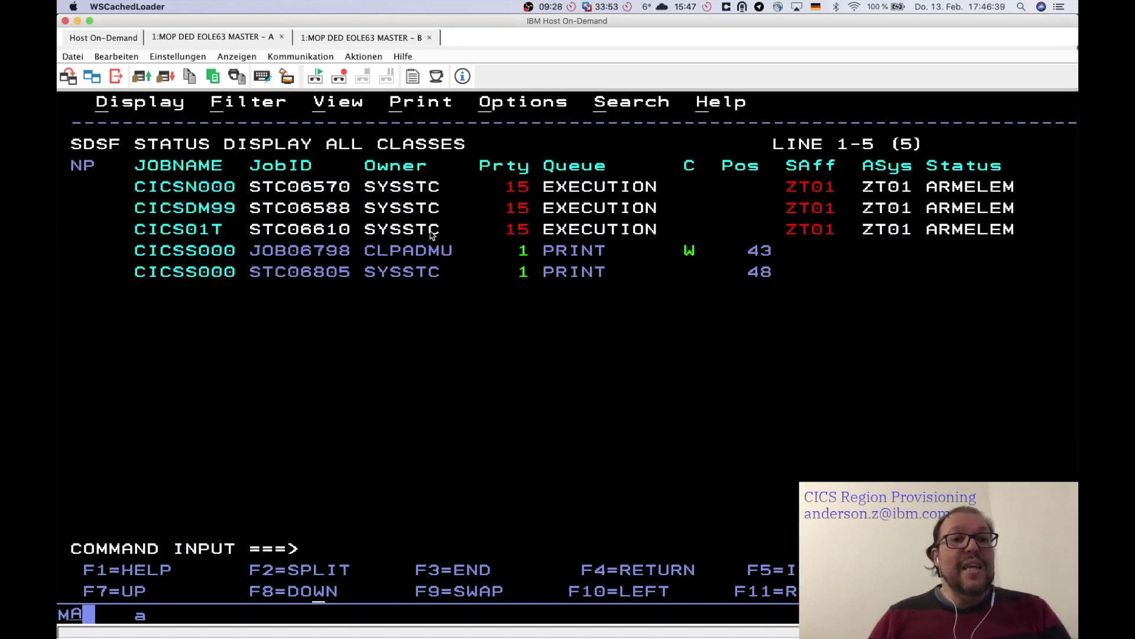
key(Left)
key(Left)
key(Left)
key(Left)
key(Left)
key(Left)
key(Left)
key(Left)
key(Left)
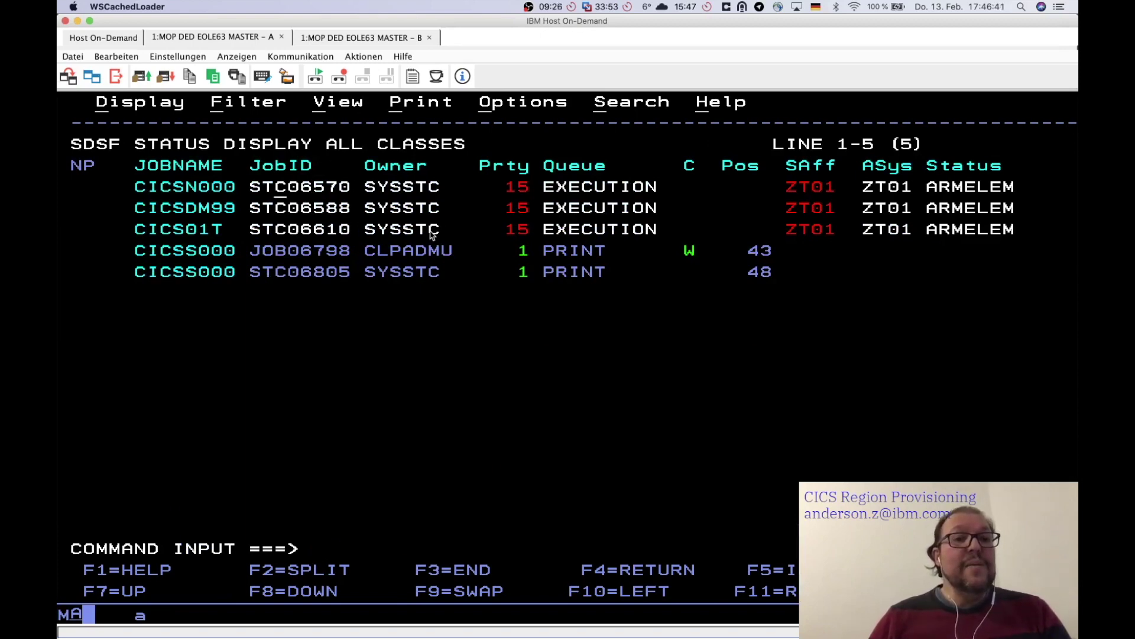
key(Down)
key(Down)
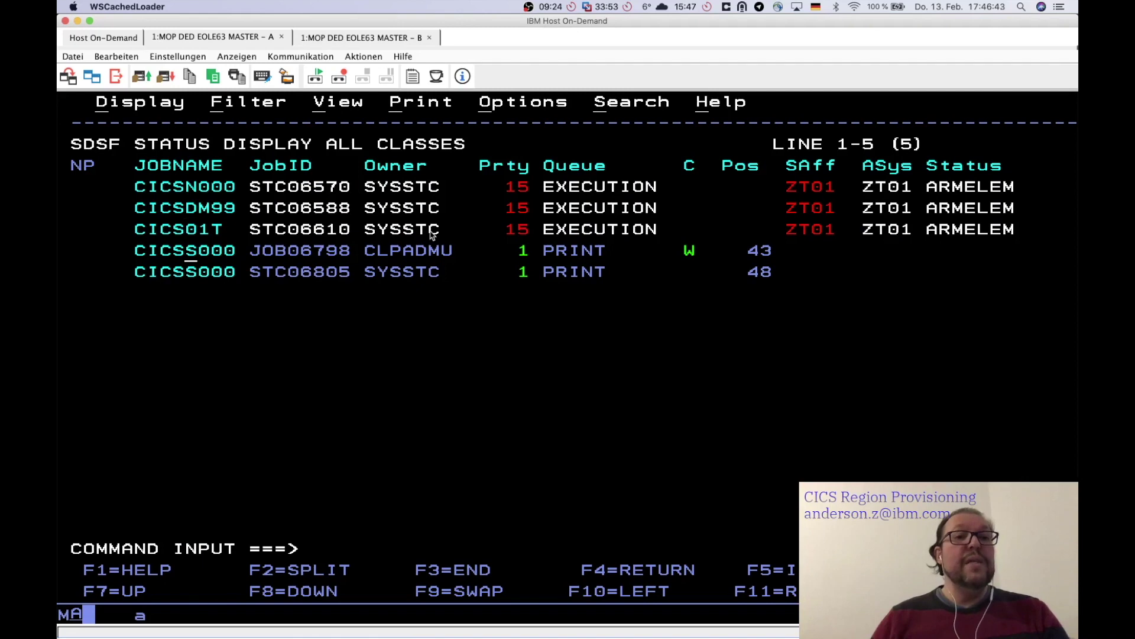
key(Down)
key(Down)
key(Left)
key(Left)
key(Left)
key(Left)
key(Left)
key(Left)
key(Left)
key(Left)
text(s)
key(Return)
text(M)
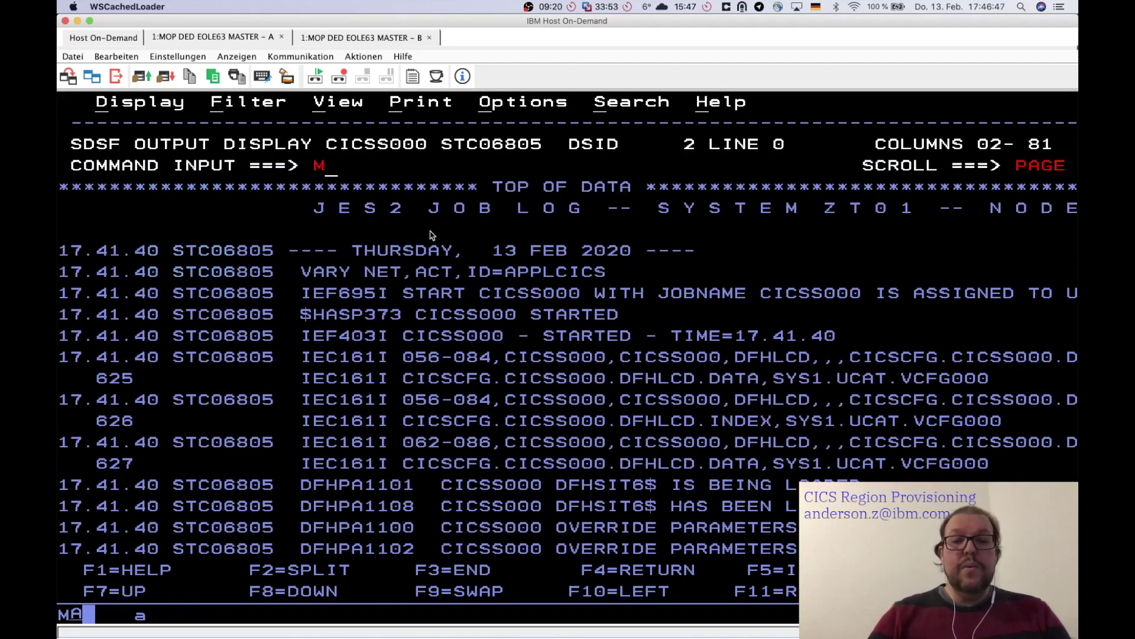
key(F8)
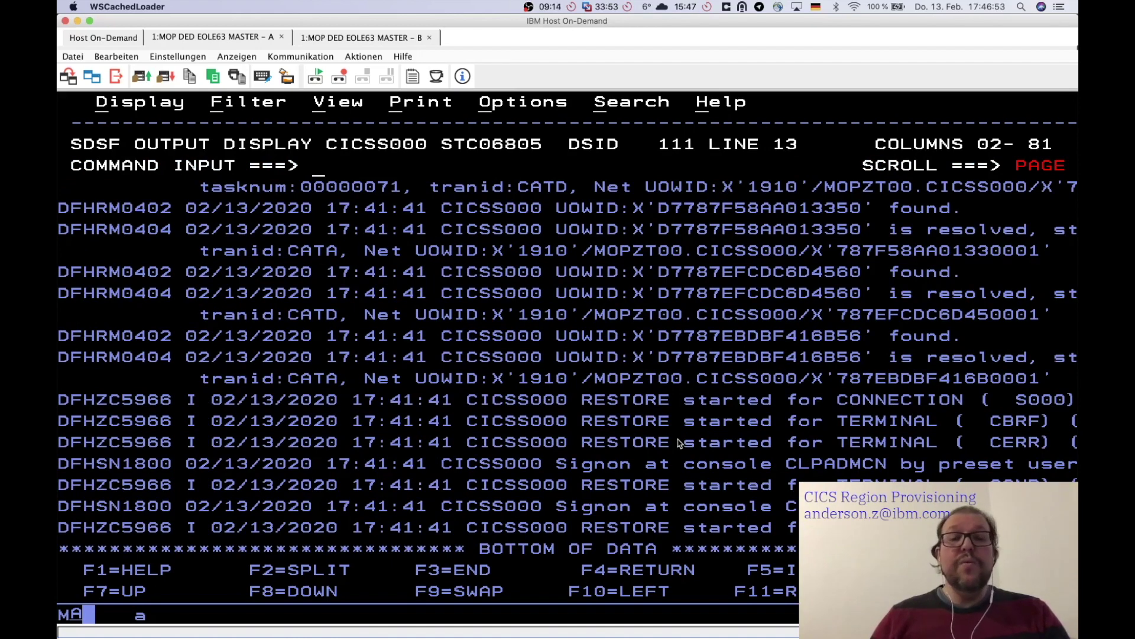
key(super+Tab)
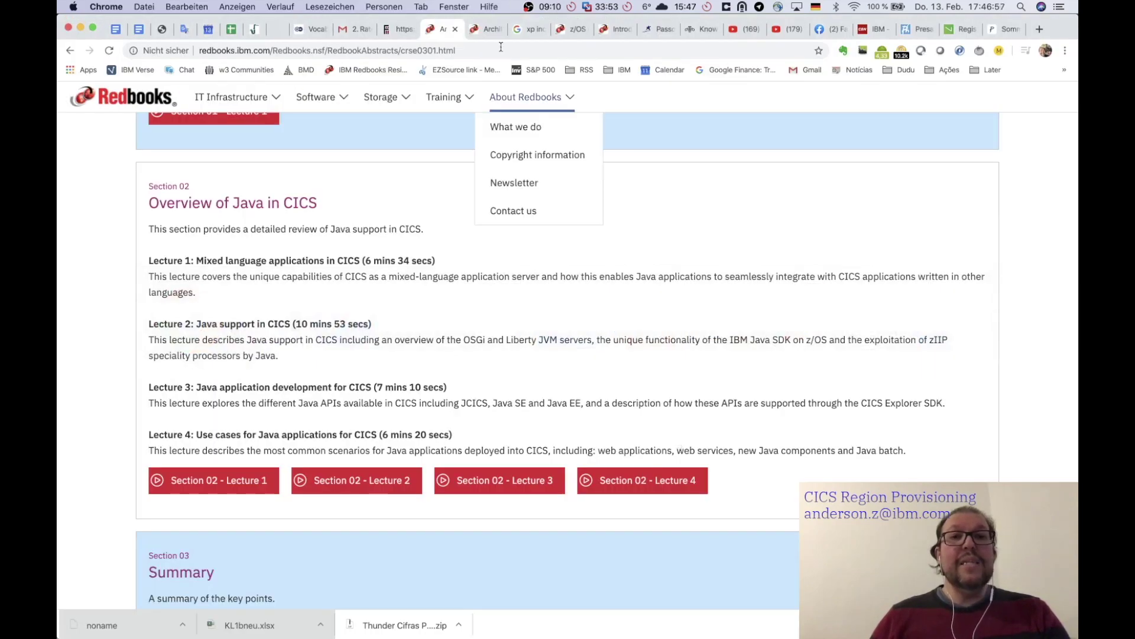
- Bring z/OSMF forward and close the stop workflow details and stop action page
click(456, 7)
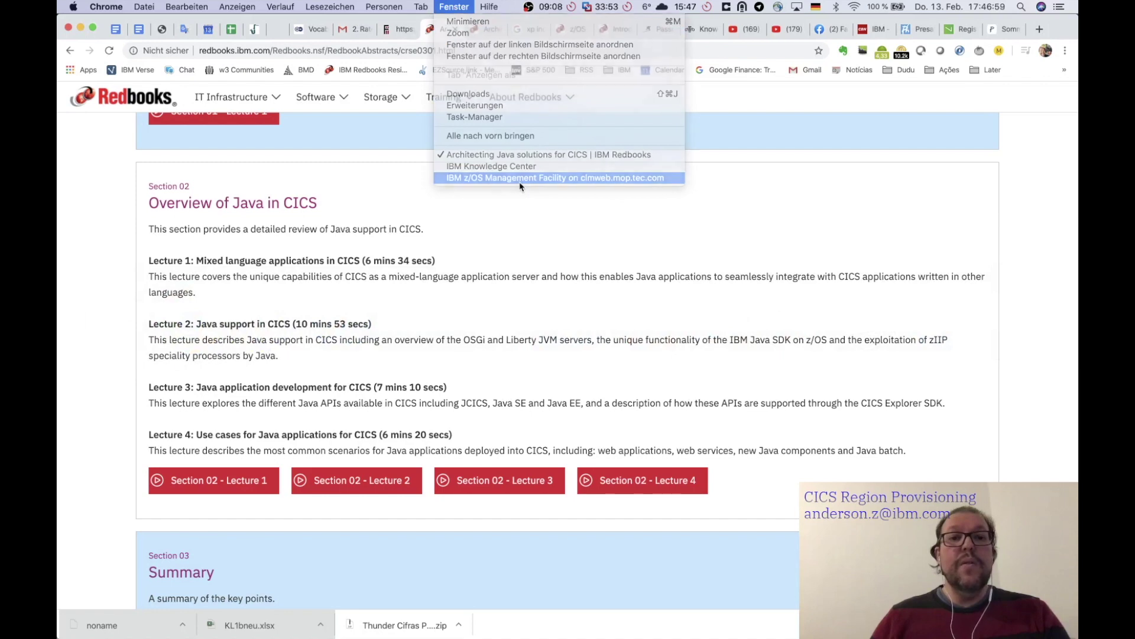
click(514, 180)
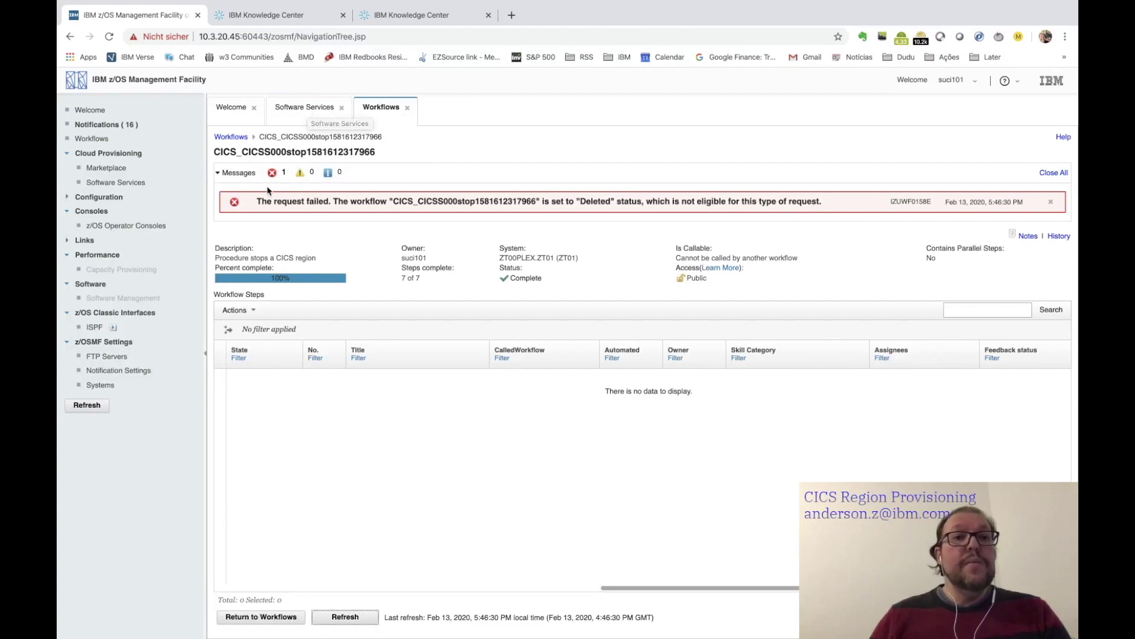
click(407, 109)
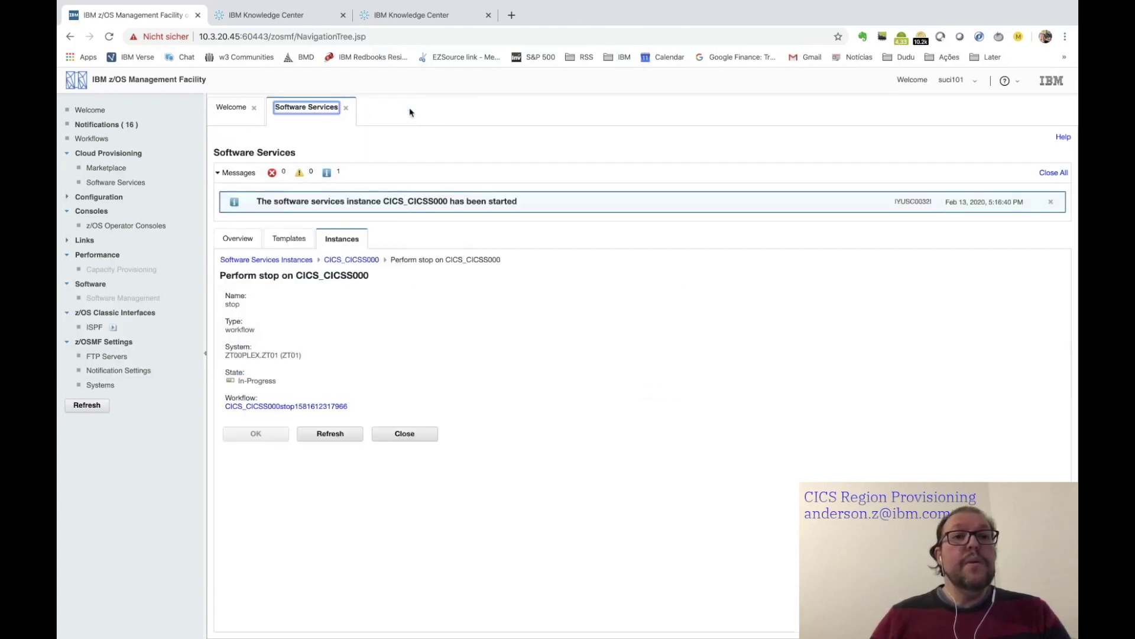
click(406, 435)
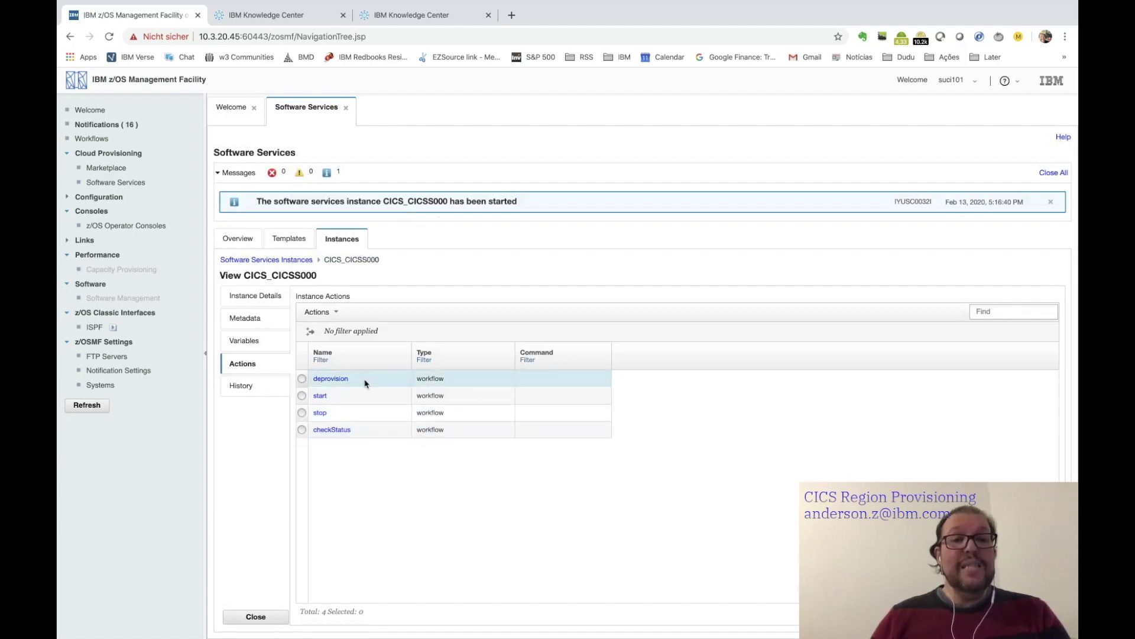
click(302, 395)
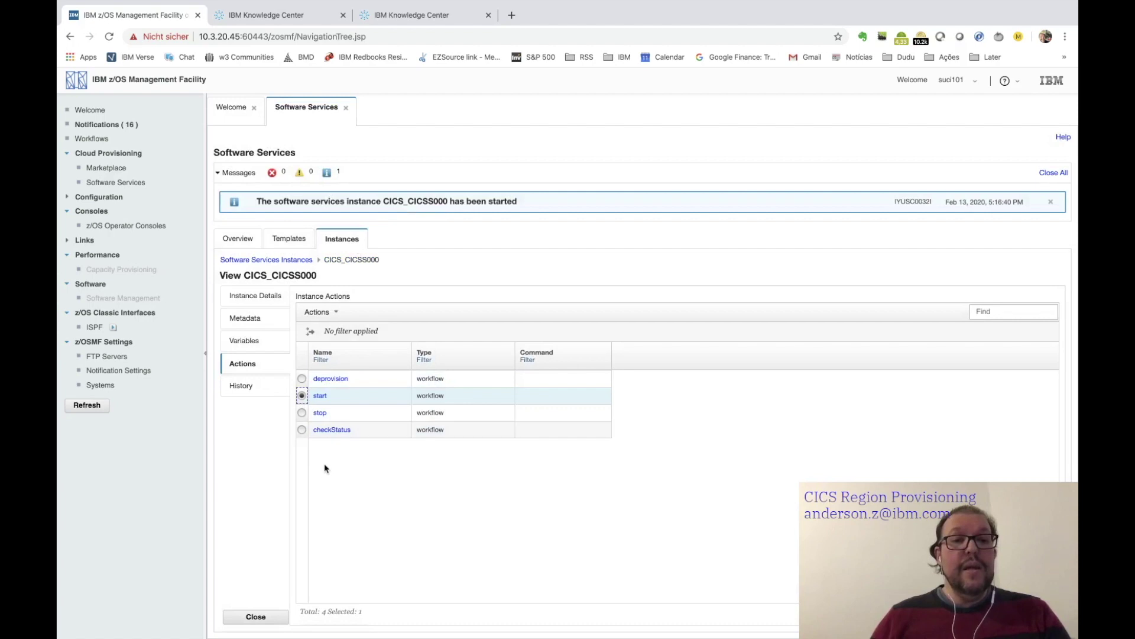
click(320, 396)
click(283, 384)
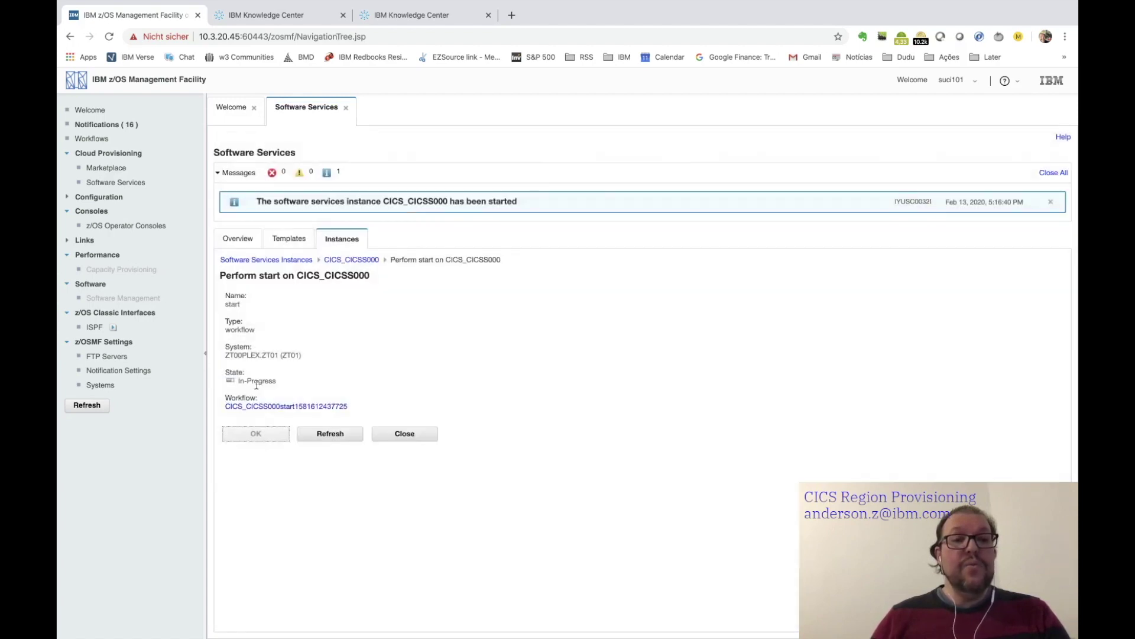
click(283, 407)
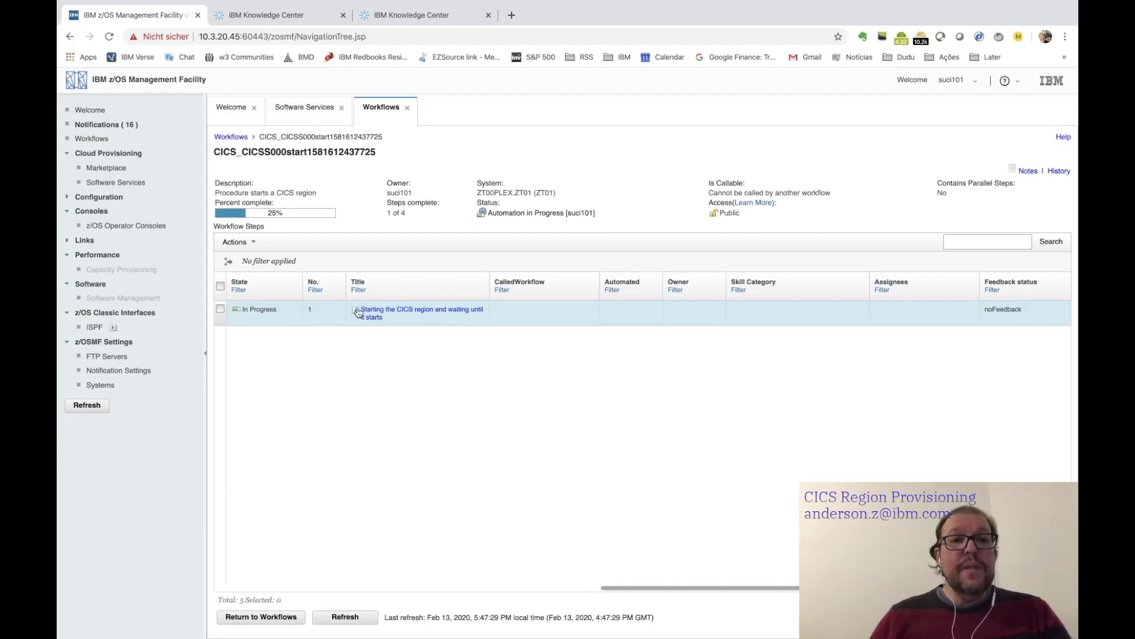
- Expand the start step and open 'Starting the CICS region' to review its sub-steps
click(356, 310)
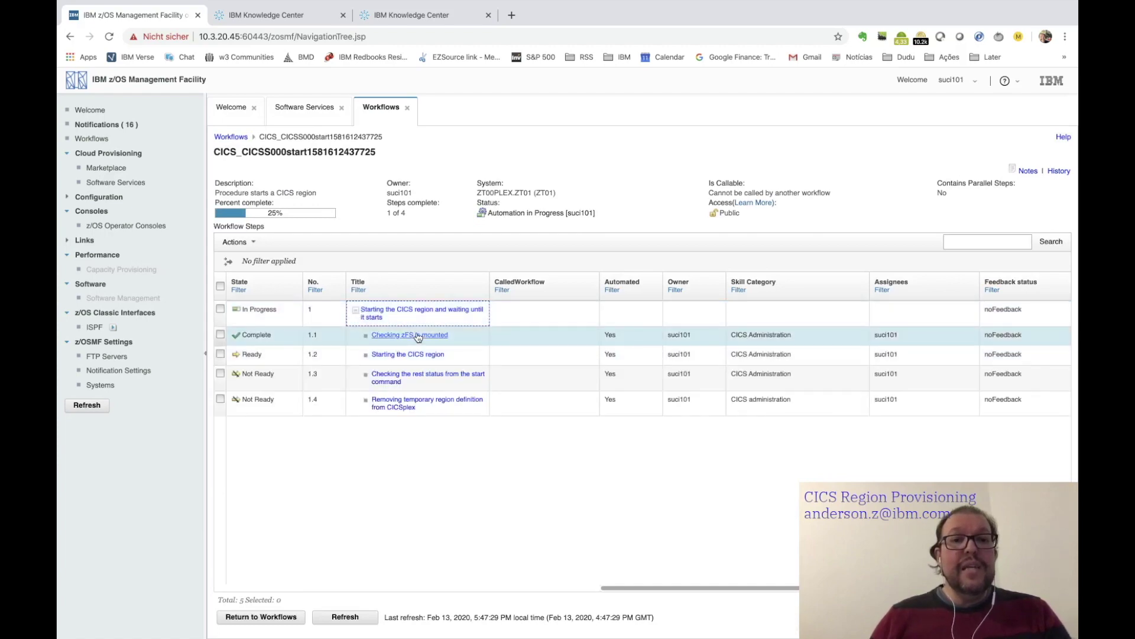
scroll(471, 459, up, 5)
scroll(471, 459, up, 1)
click(309, 283)
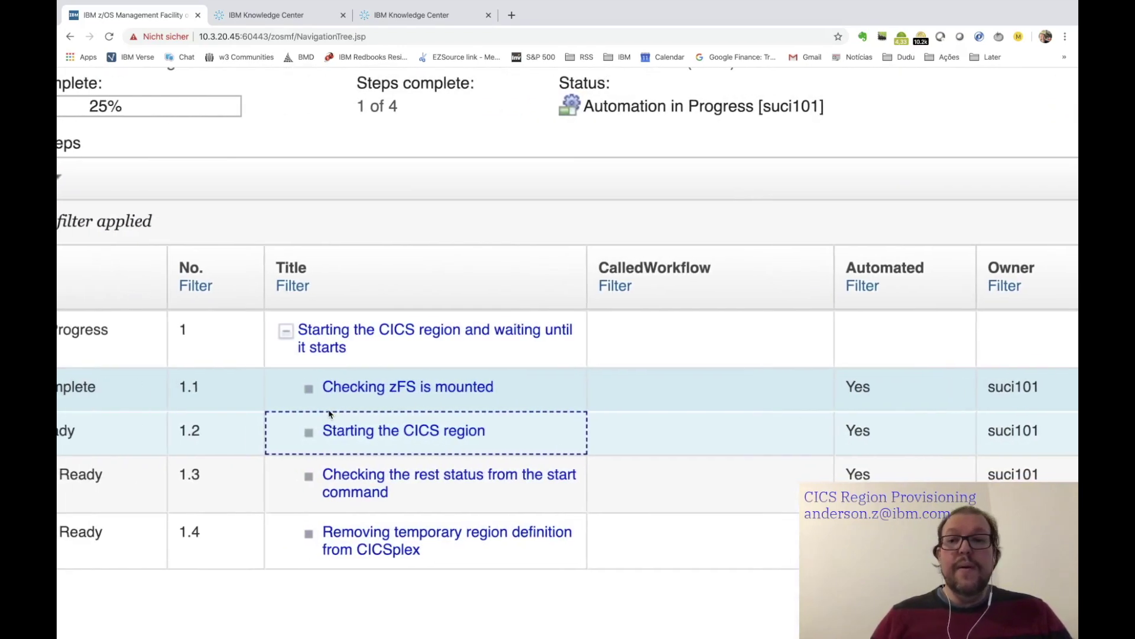
scroll(330, 414, down, 3)
scroll(329, 414, left, 2)
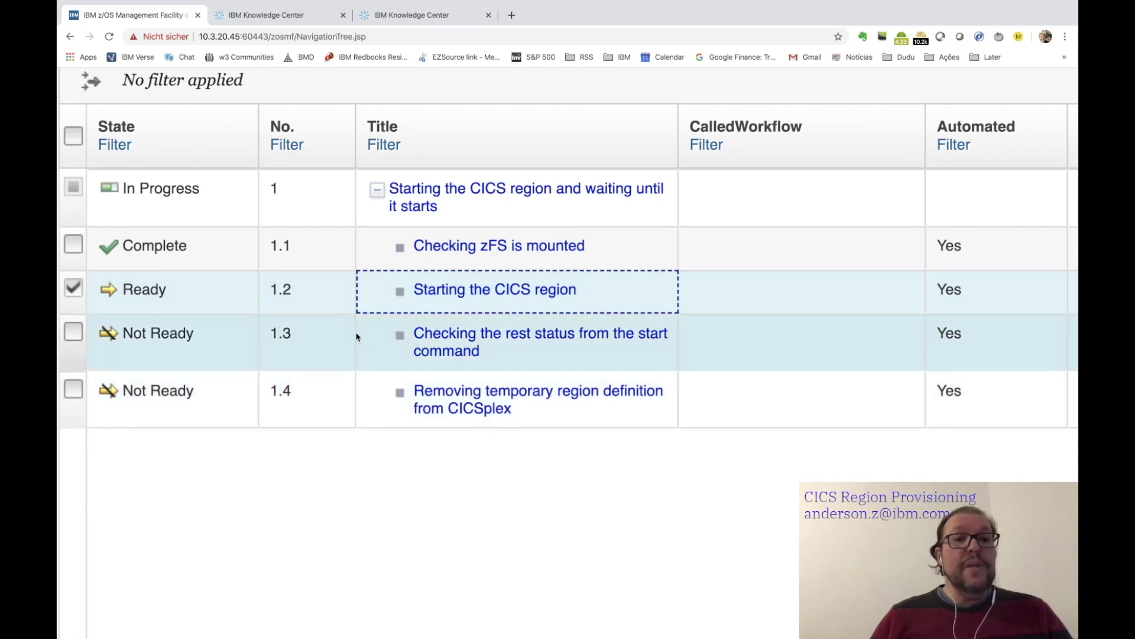
scroll(355, 335, left, 2)
scroll(354, 335, down, 3)
scroll(356, 336, down, 3)
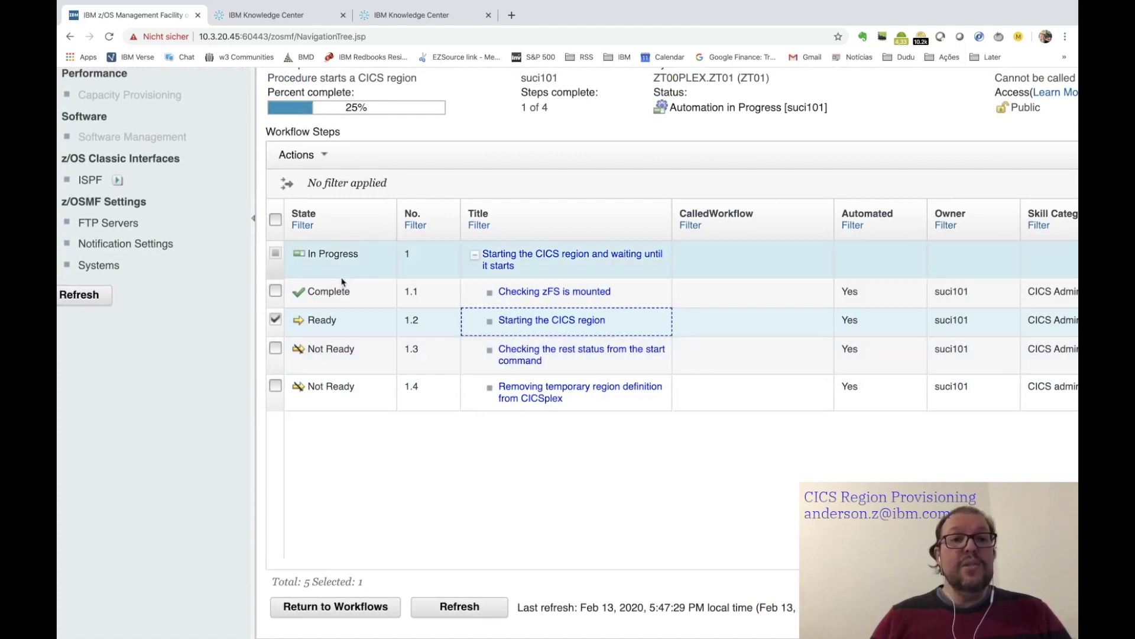
- Refresh the CICSS000 start workflow twice at normal zoom until Deleted, then return to IBM Host On-Demand
click(467, 608)
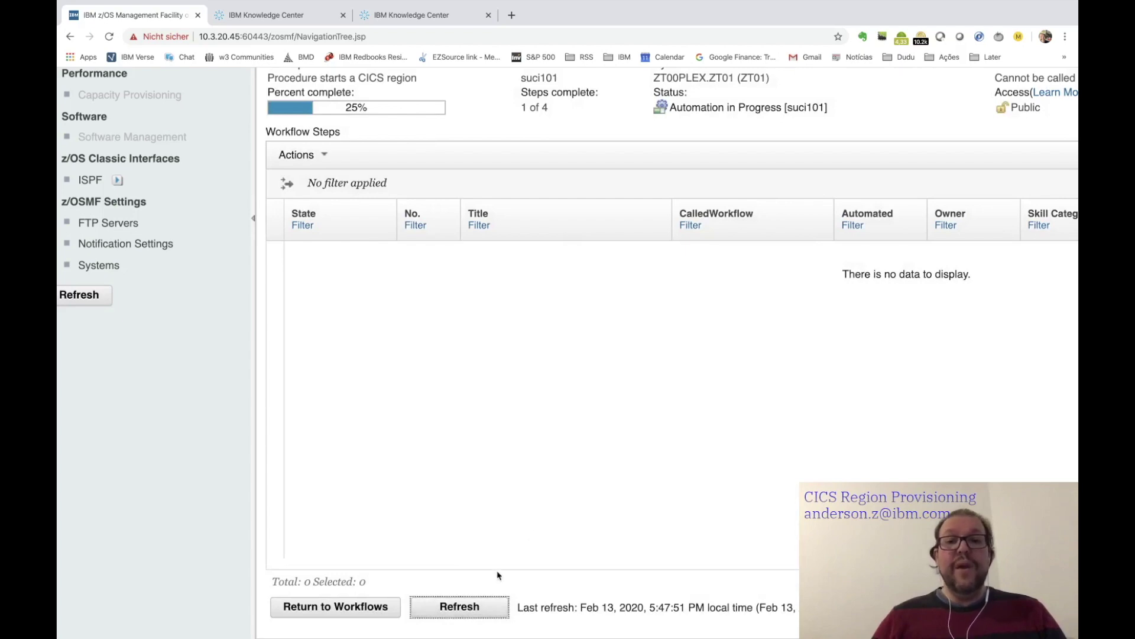
key(super+0)
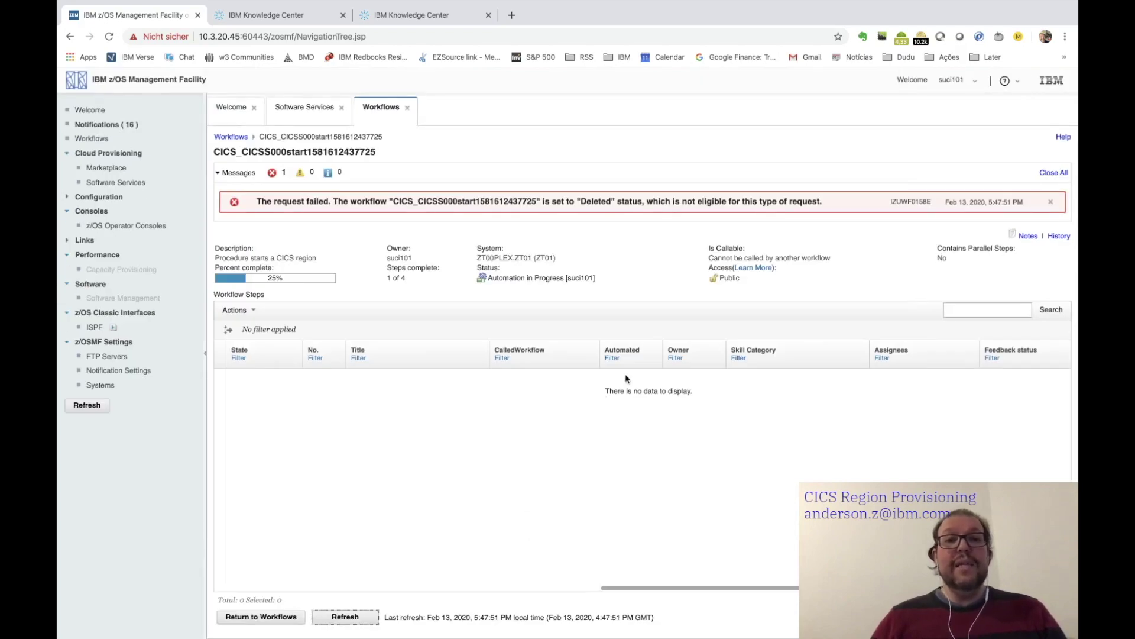
click(355, 615)
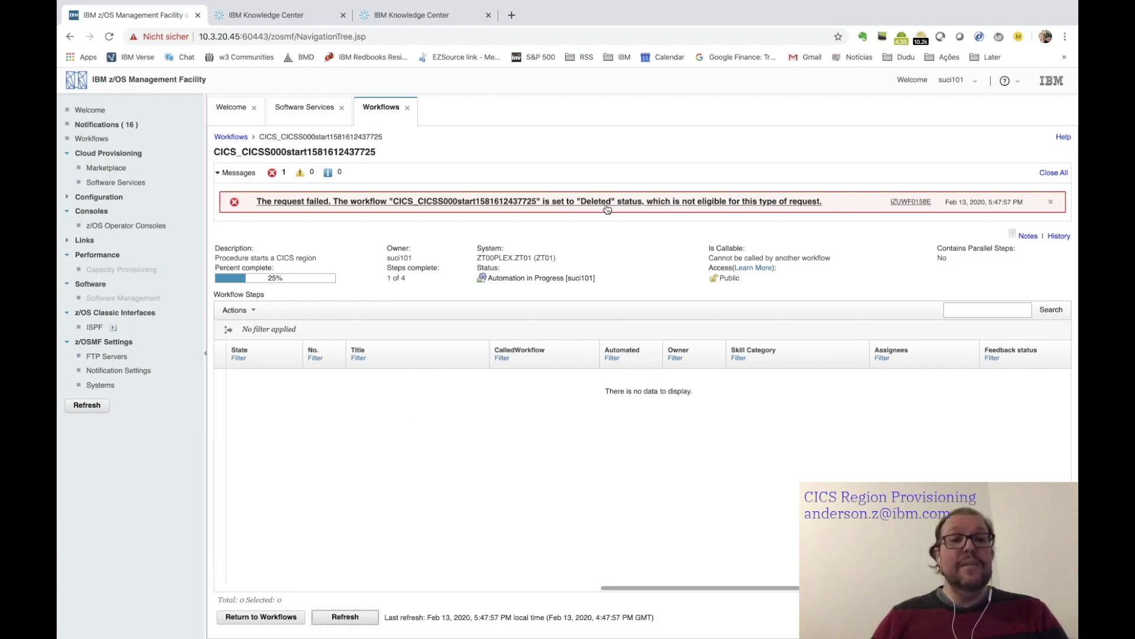
key(super+Tab)
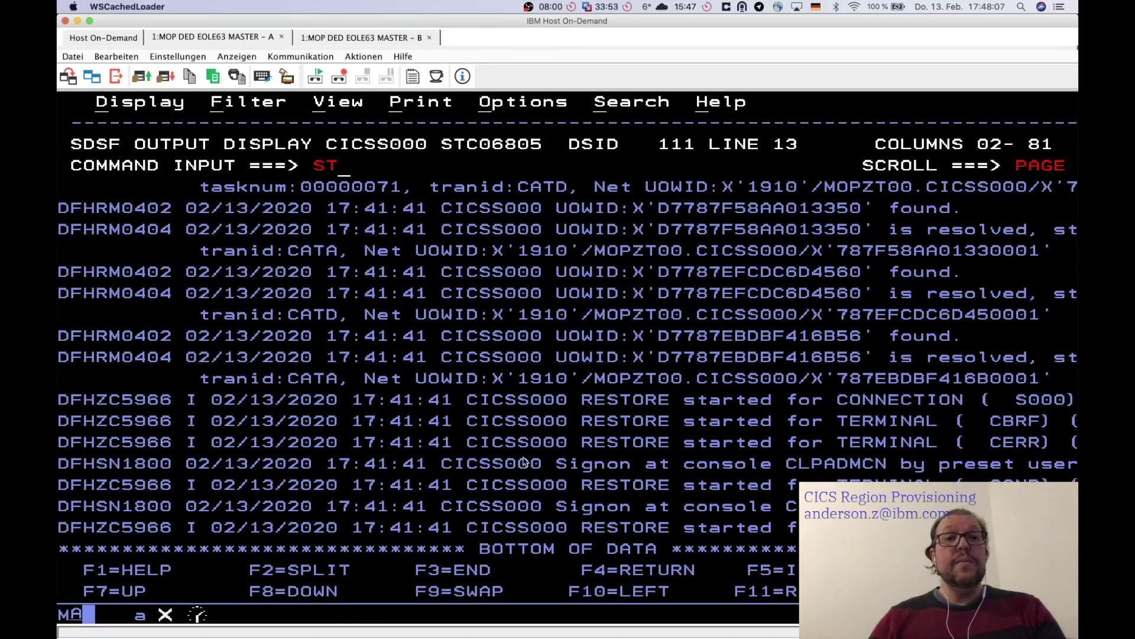
- From the SDSF ST list, open the output of running CICSS000 job STC06807
key(F3)
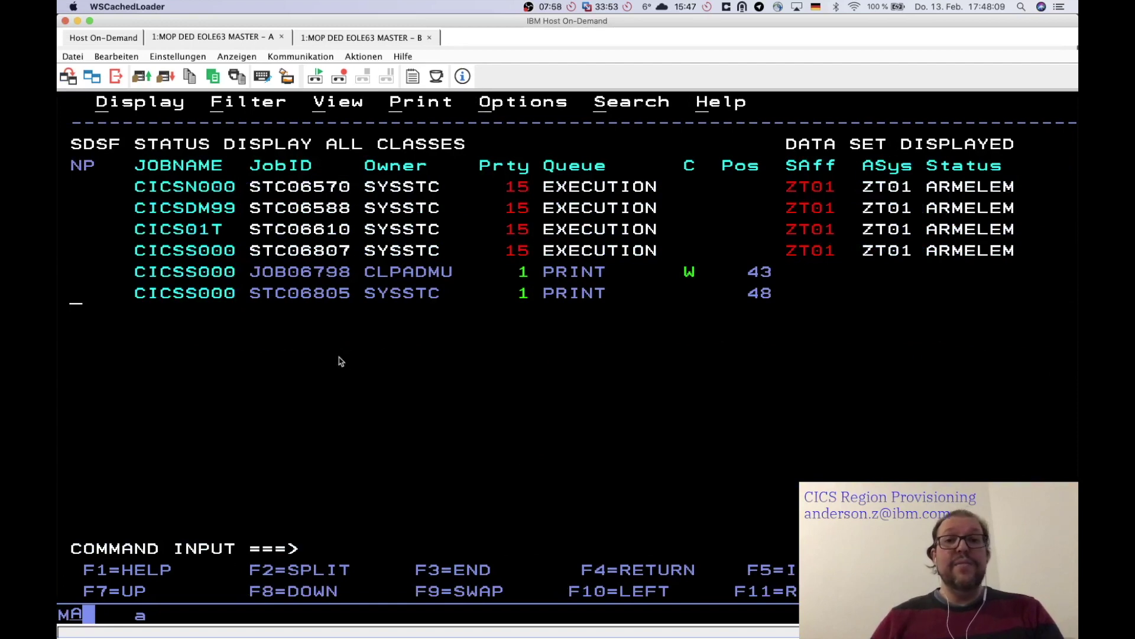
click(72, 251)
text(s)
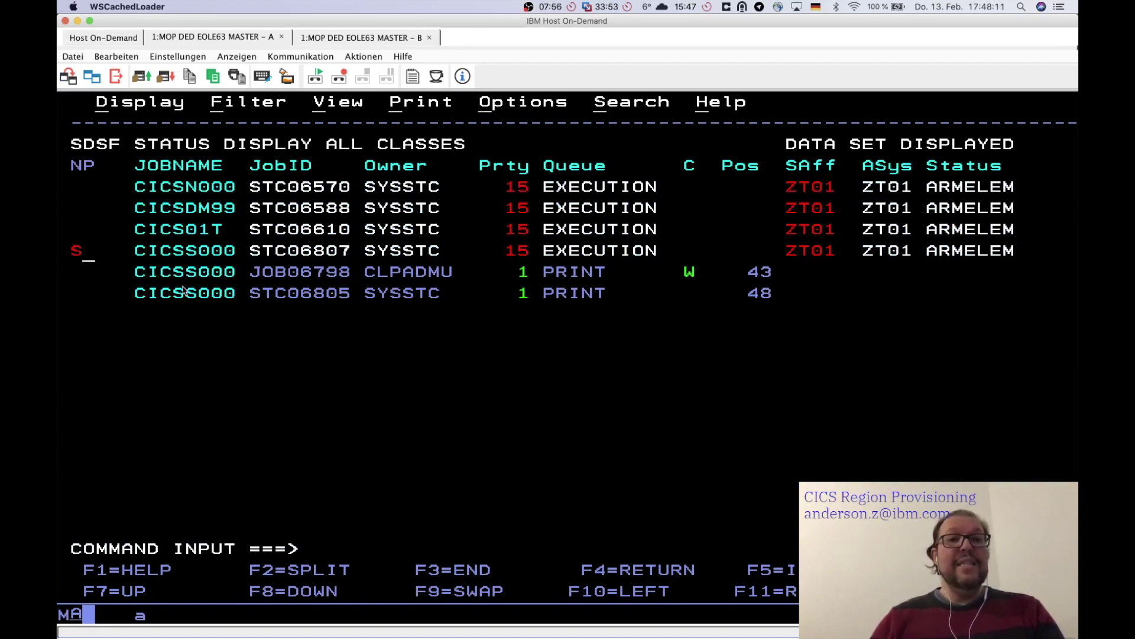
key(Return)
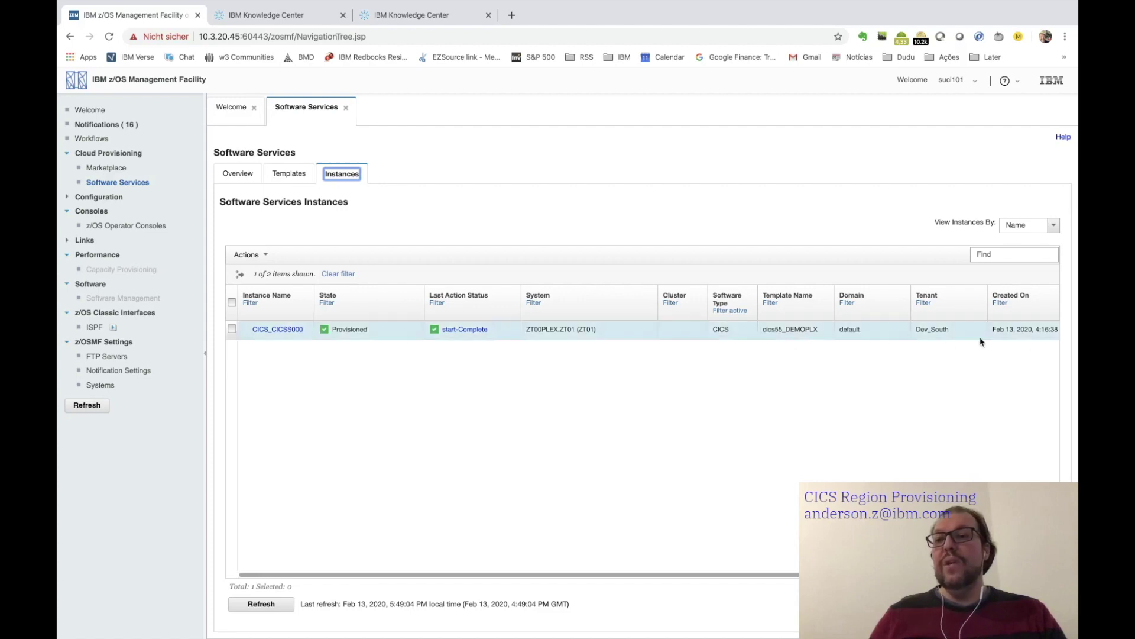
- Run Actions > Perform > deprovision on CICS_CICSS000, confirm, and open the resulting workflow
click(232, 329)
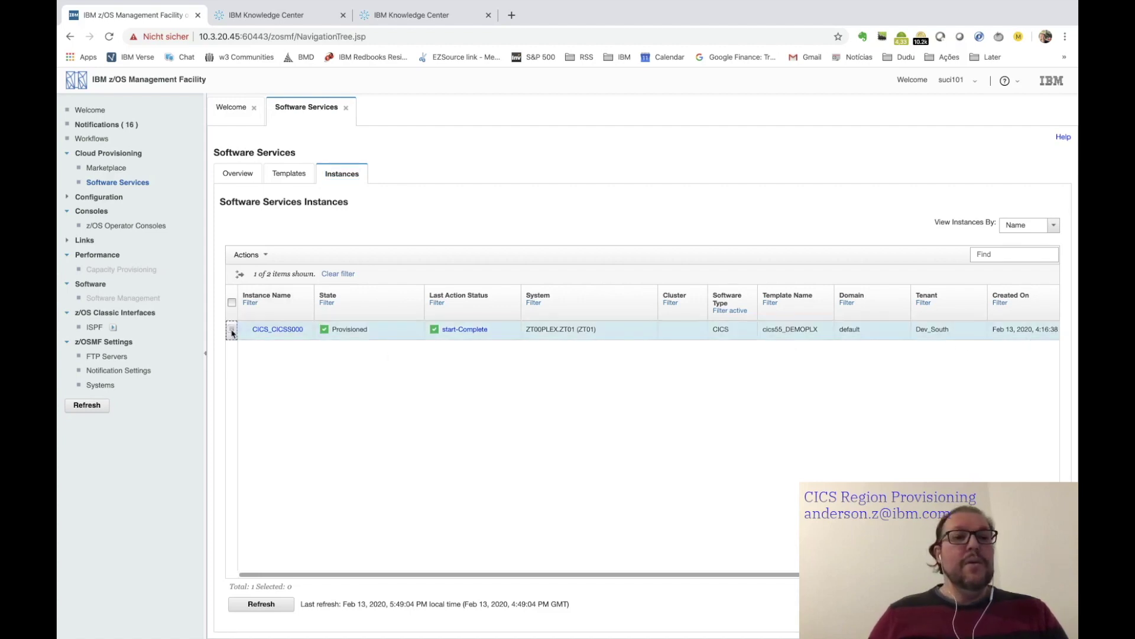
click(248, 255)
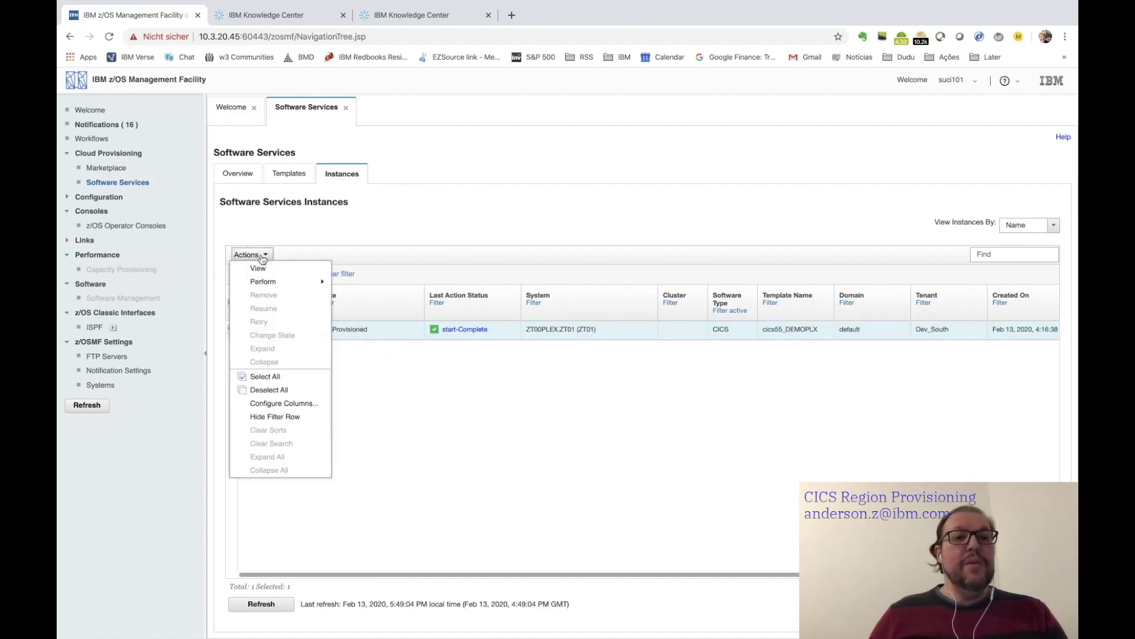
mouse_move(285, 283)
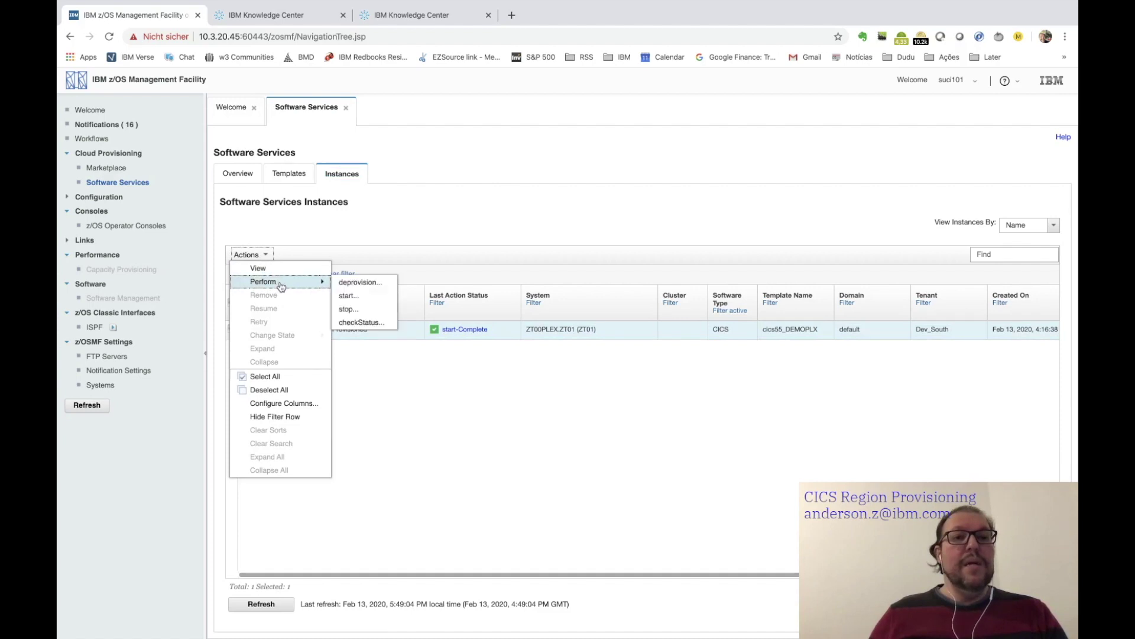
click(361, 283)
click(251, 325)
click(288, 344)
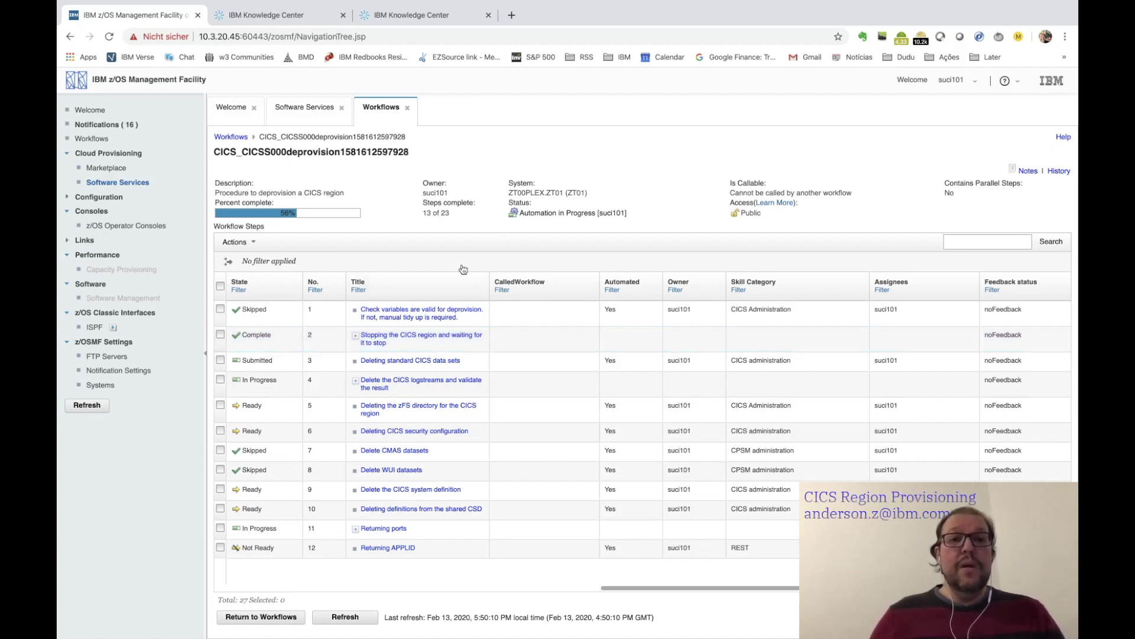
- Zoom out, refresh the deprovision workflow twice until finished, then close it to the instances list
scroll(434, 248, up, 5)
scroll(434, 249, down, 4)
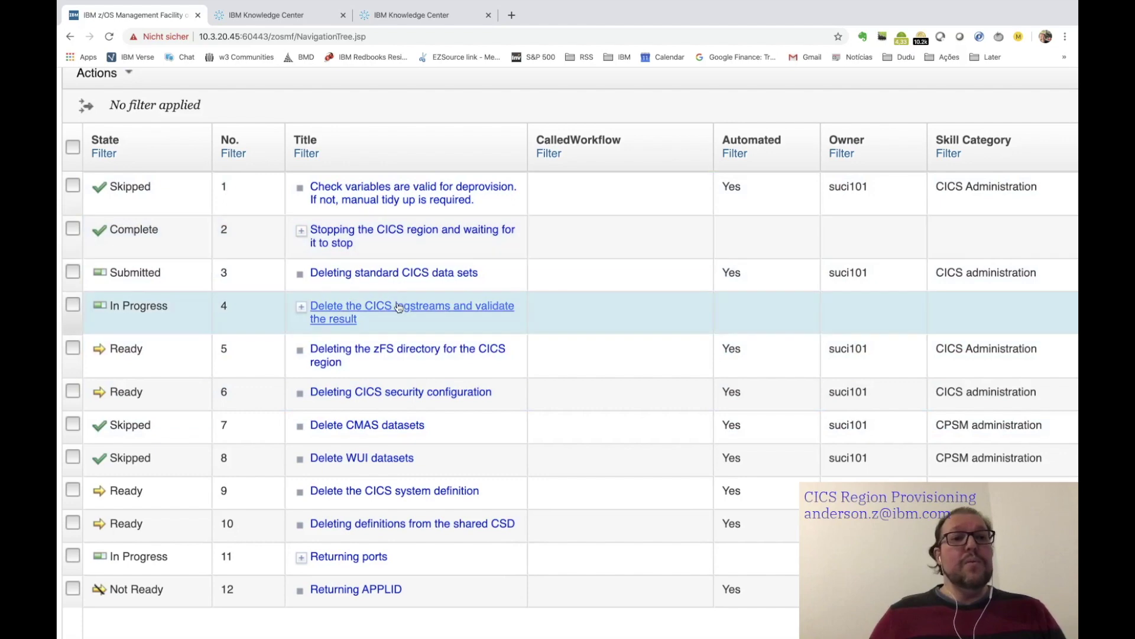
scroll(398, 307, down, 3)
key(ctrl+minus)
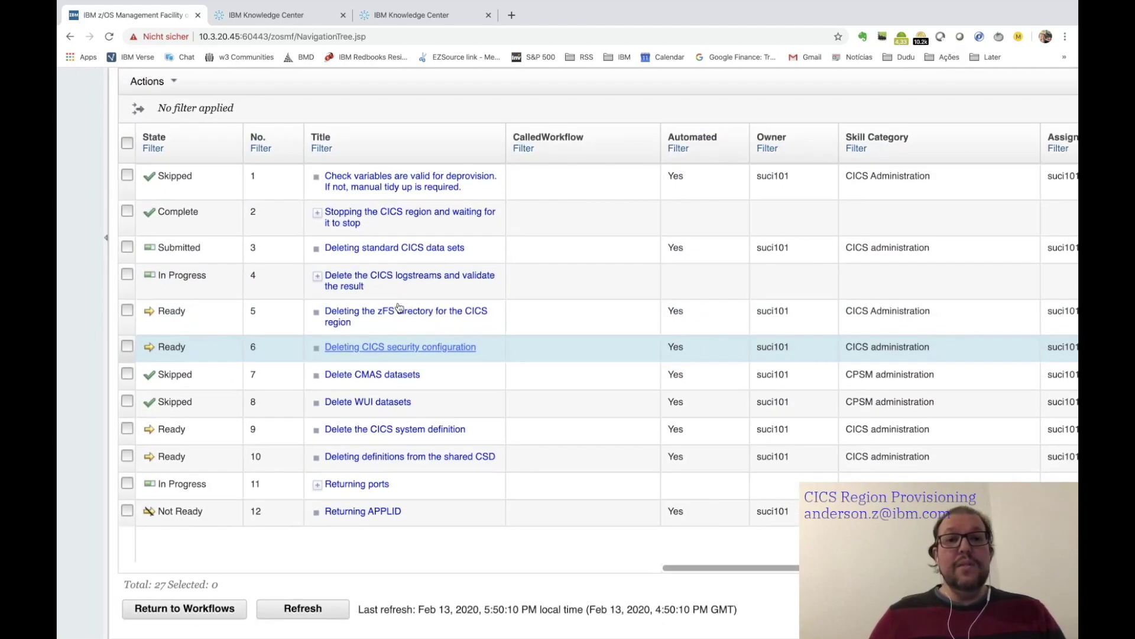
key(ctrl+minus)
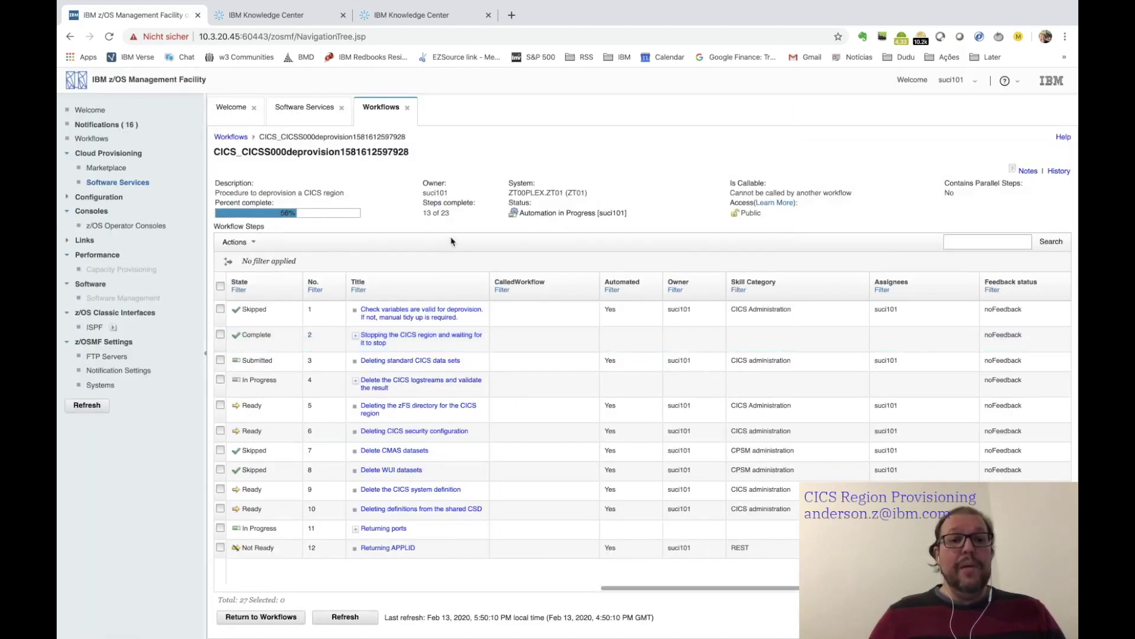
click(346, 618)
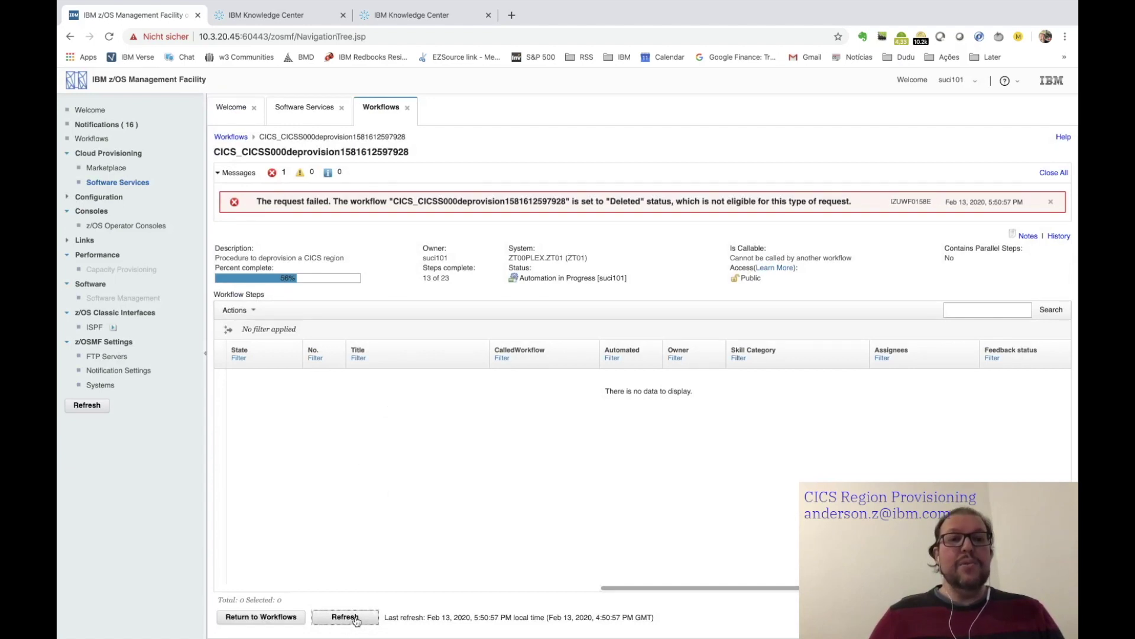
click(354, 618)
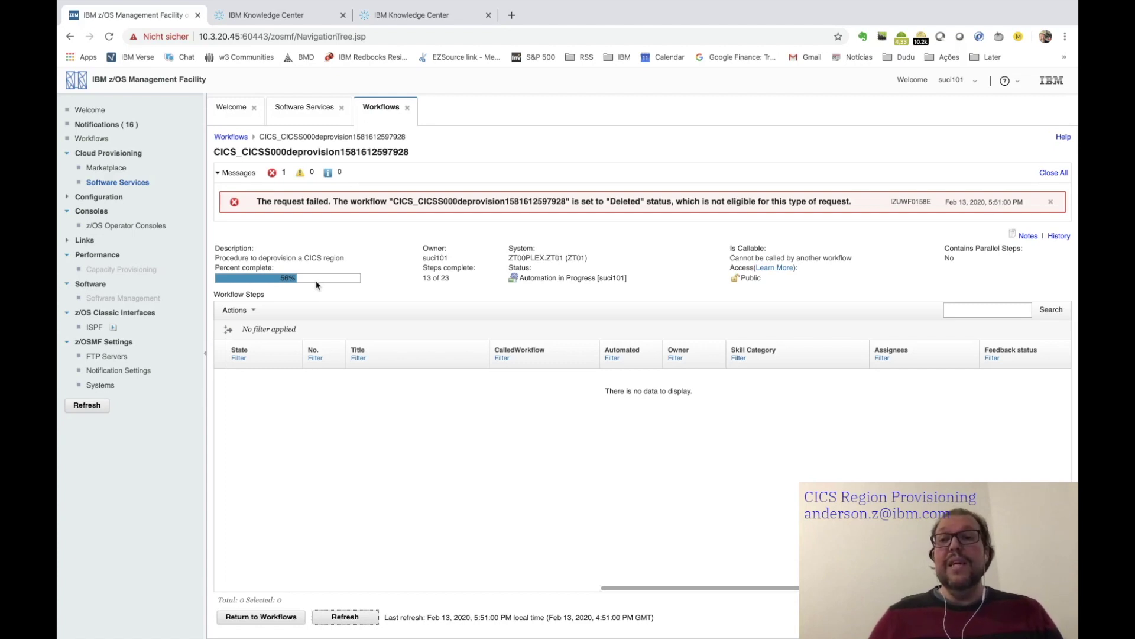
click(407, 108)
click(405, 368)
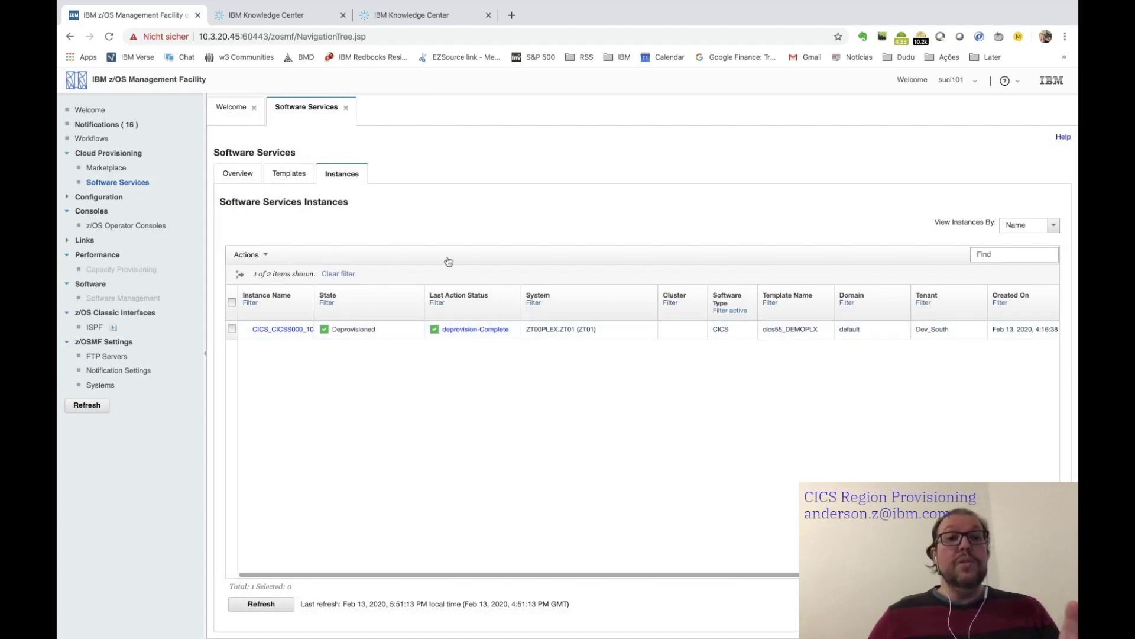
- View the deprovision-Complete details, then enter the XT command in the SDSF terminal session
click(483, 332)
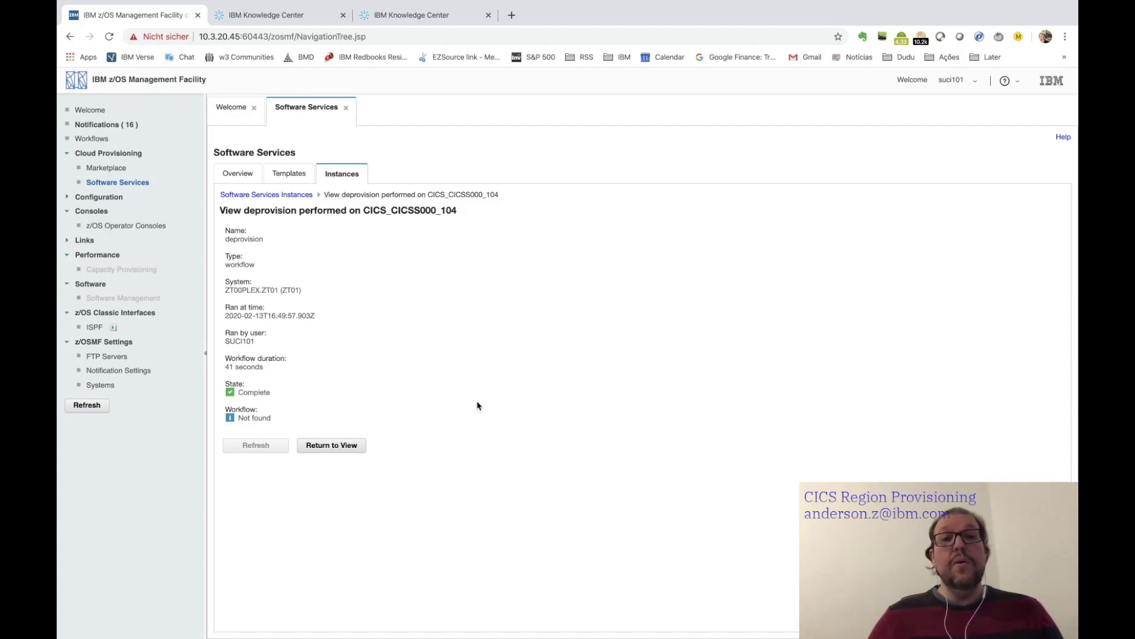
key(super+Tab)
key(super+Tab)
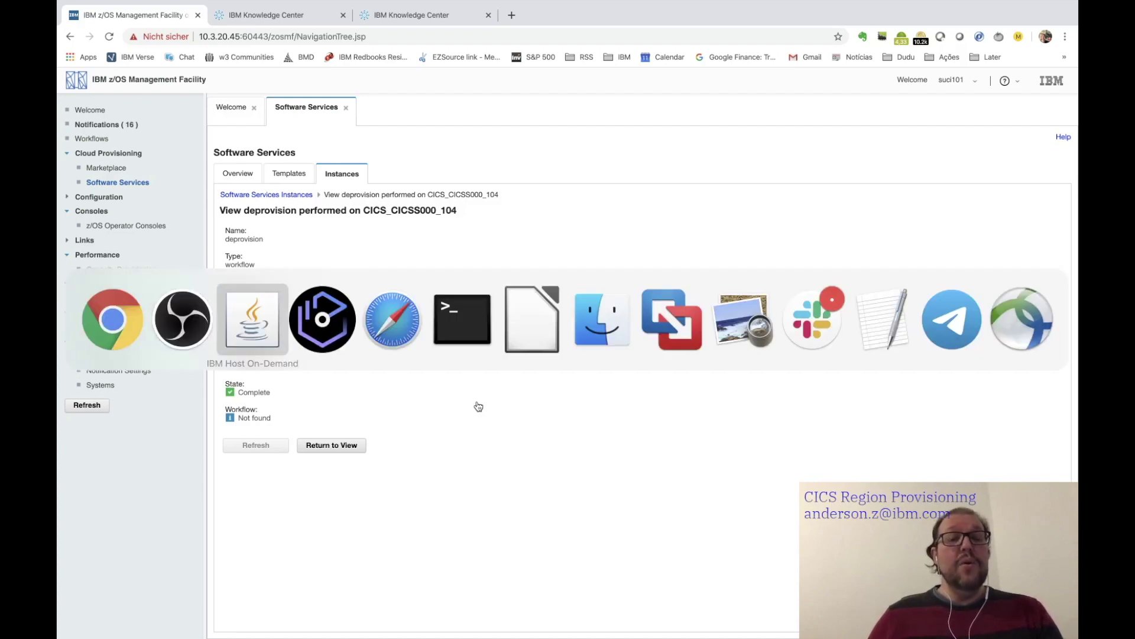
text(XT)
key(Return)
- Return to the SDSF ST status list to confirm CICSS000 is no longer executing
key(F3)
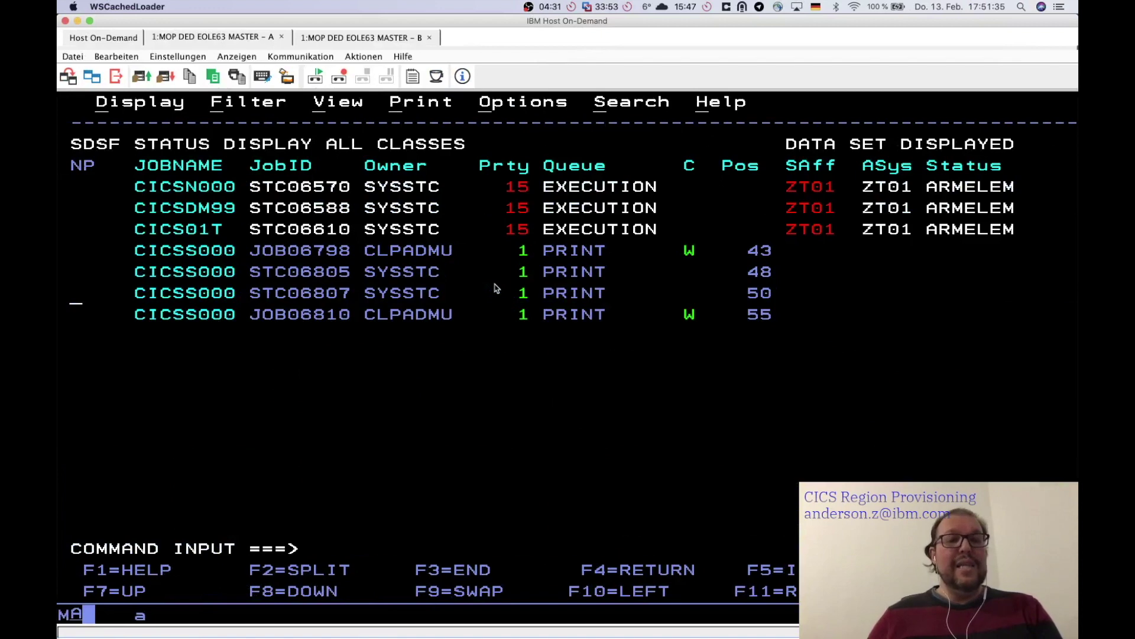
text(ST)
key(Return)
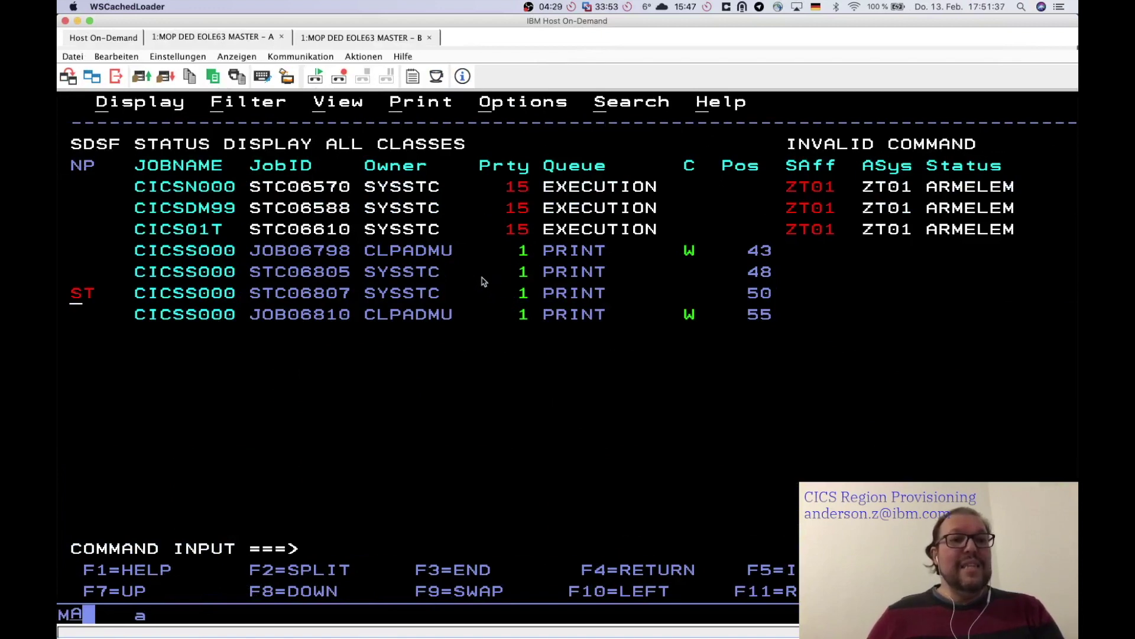
key(Delete)
key(Delete)
key(Return)
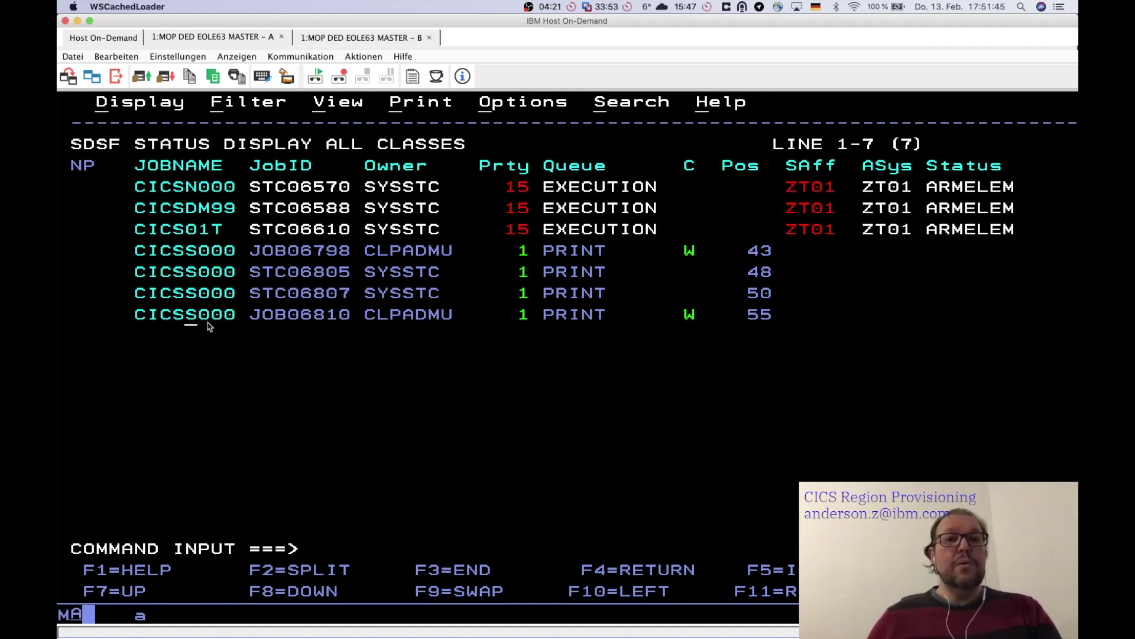
- In a new host session, attempt LOGON APPLID(CICSS000), dismiss the failure, and switch to Chrome
click(98, 38)
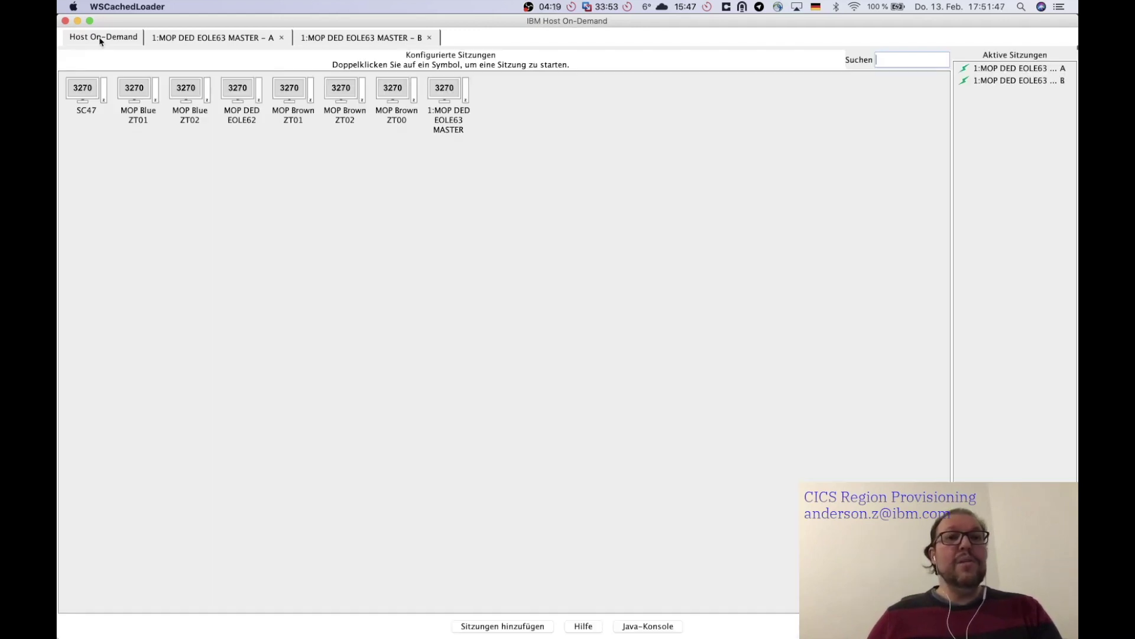
double_click(451, 104)
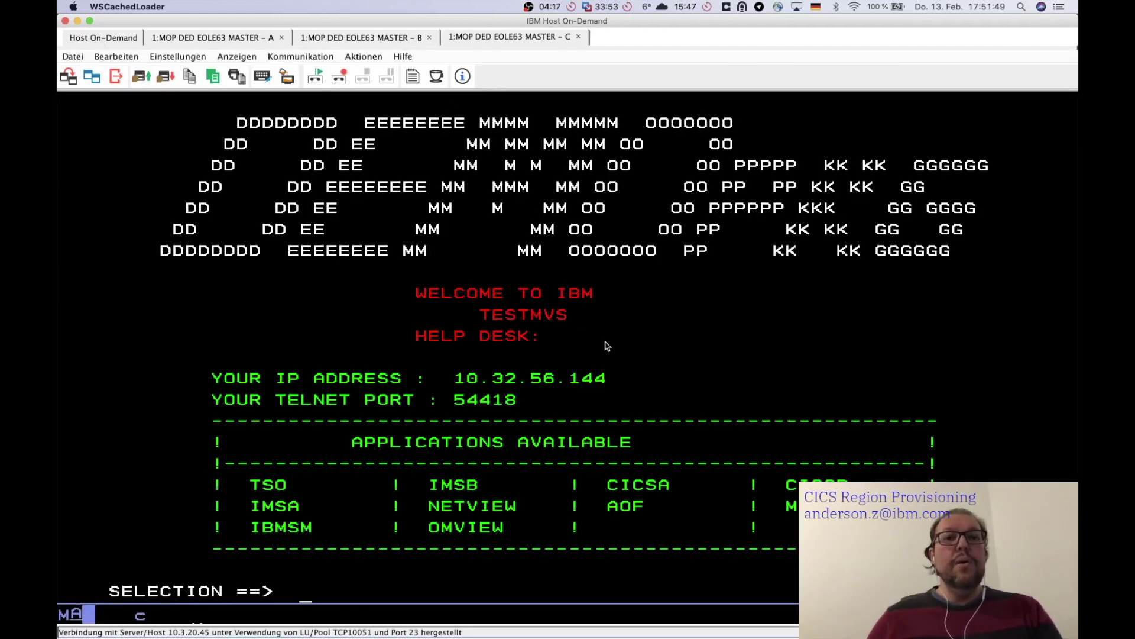
text(LOGON APPLID()
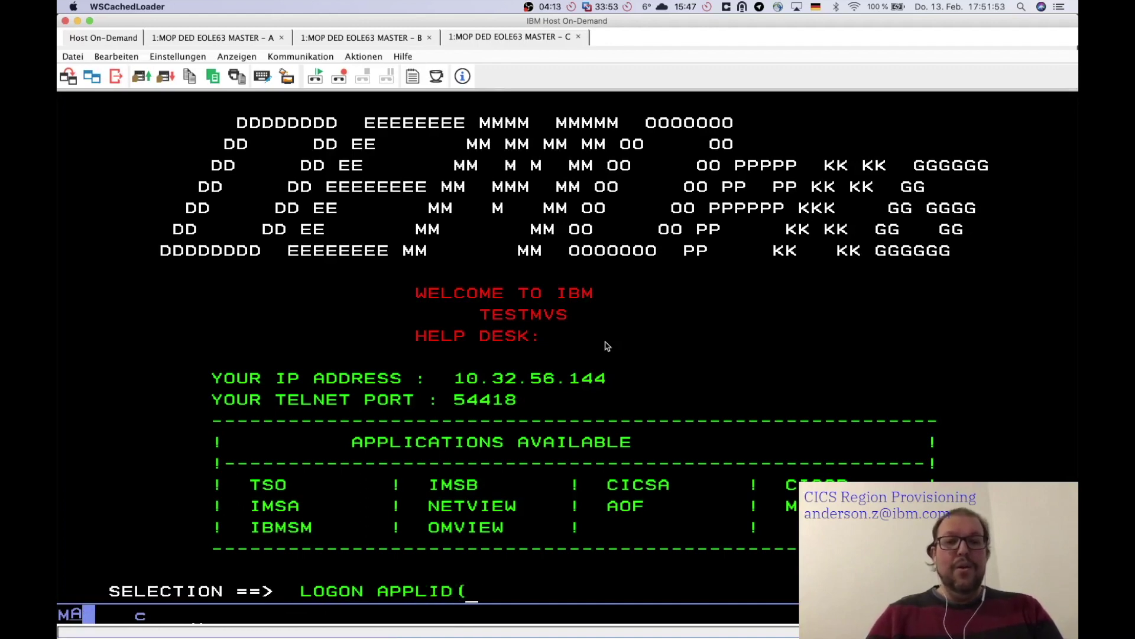
text(CICSS000))
key(Return)
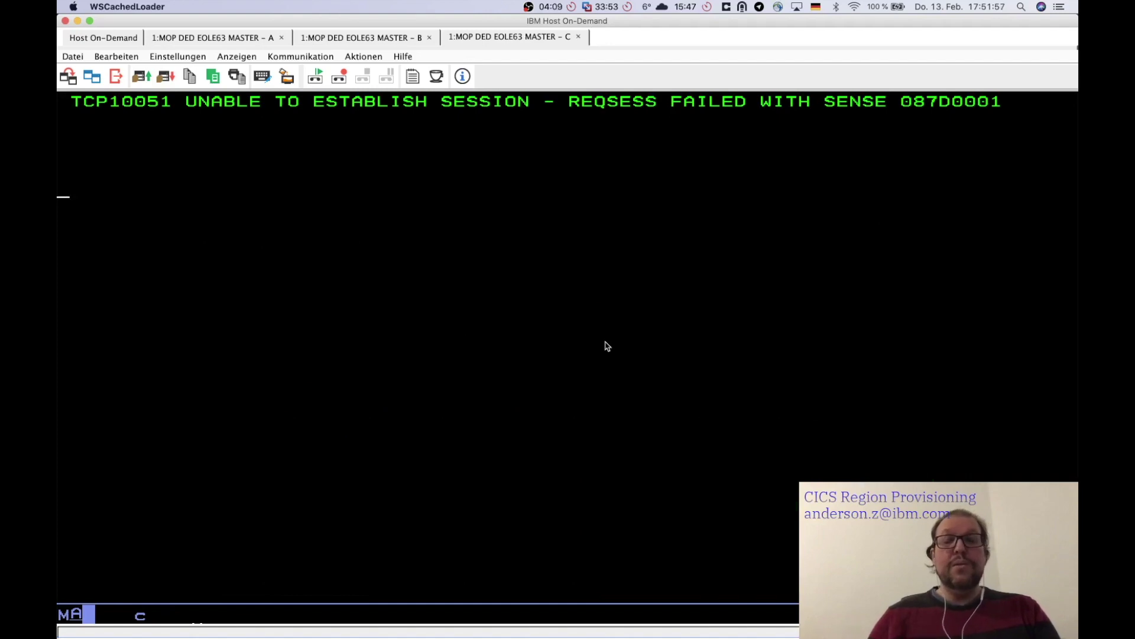
key(Return)
key(super+Tab)
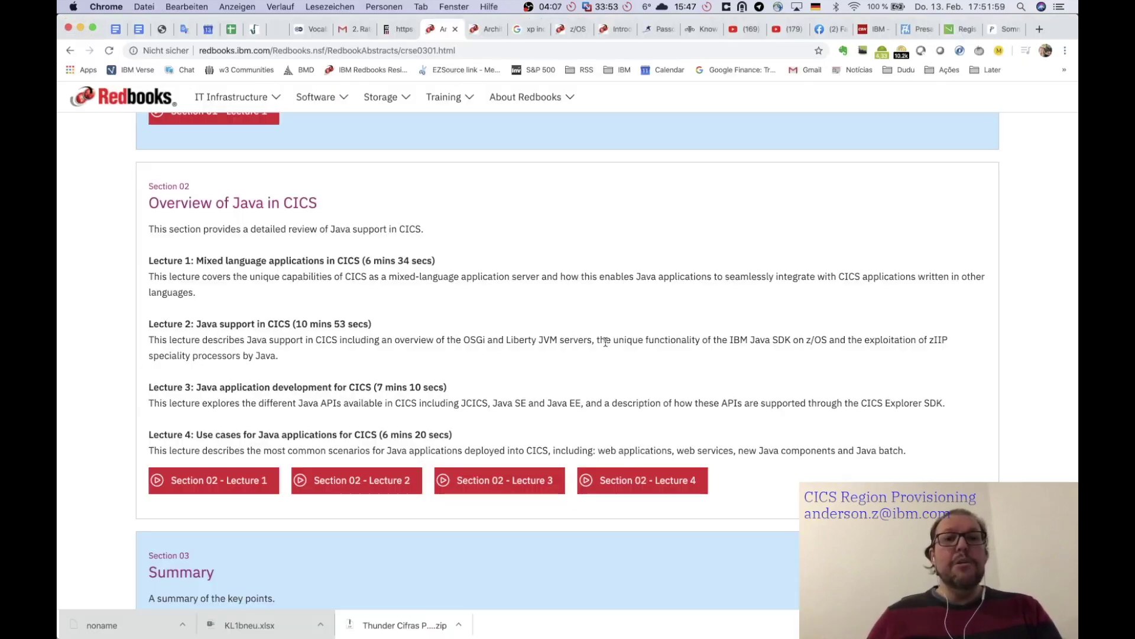
- Choose the z/OSMF window from the Fenster menu and close the Software Services tab
click(453, 7)
click(494, 179)
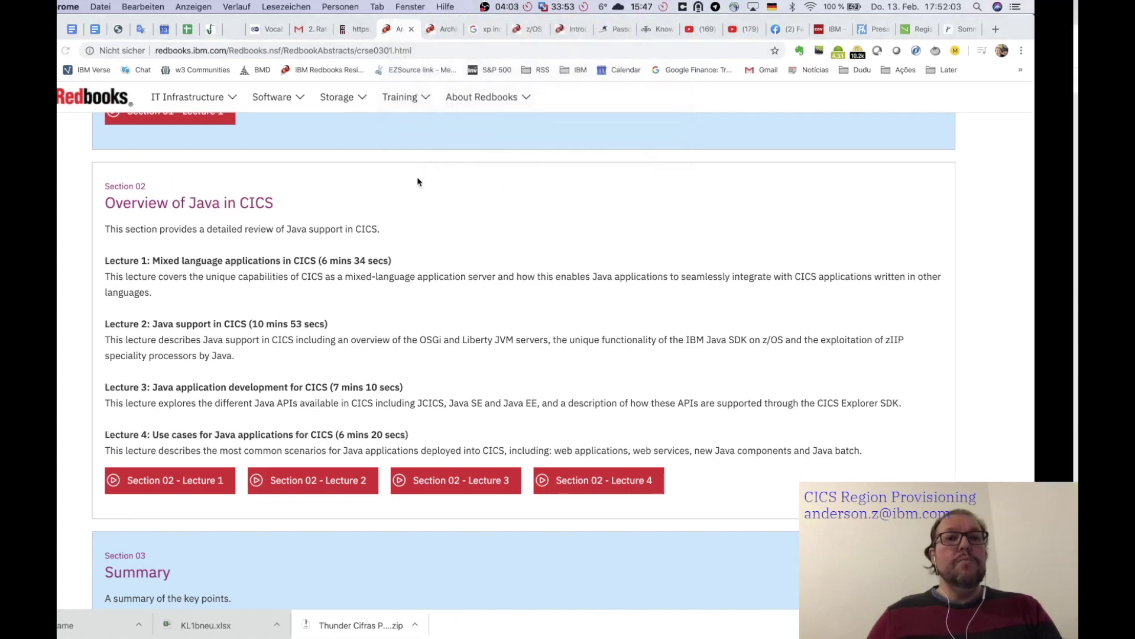
click(346, 109)
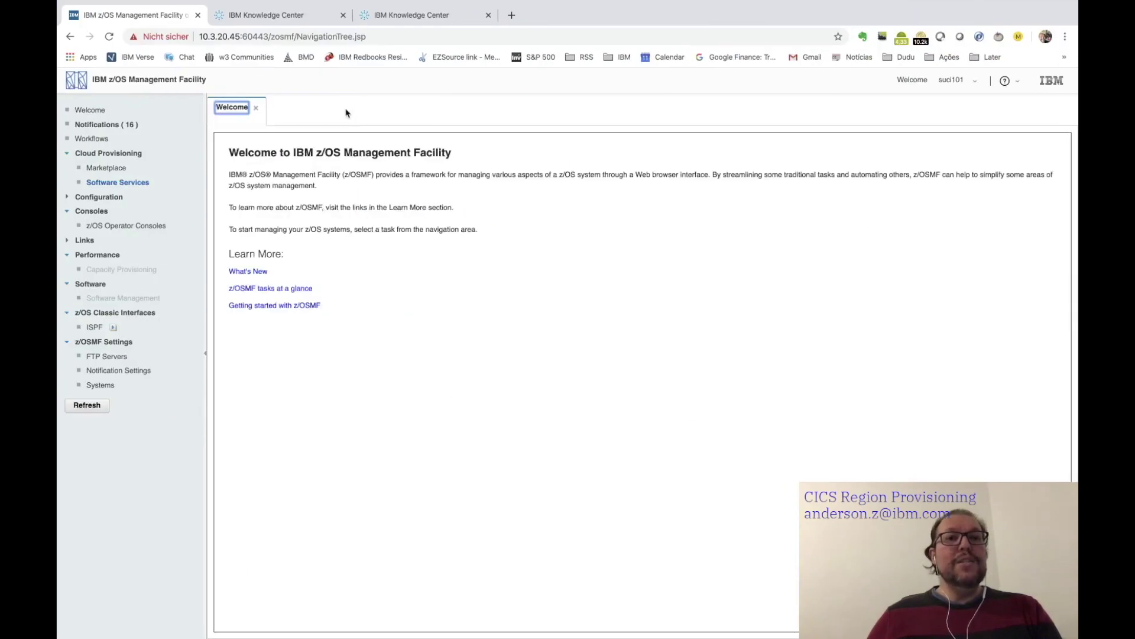